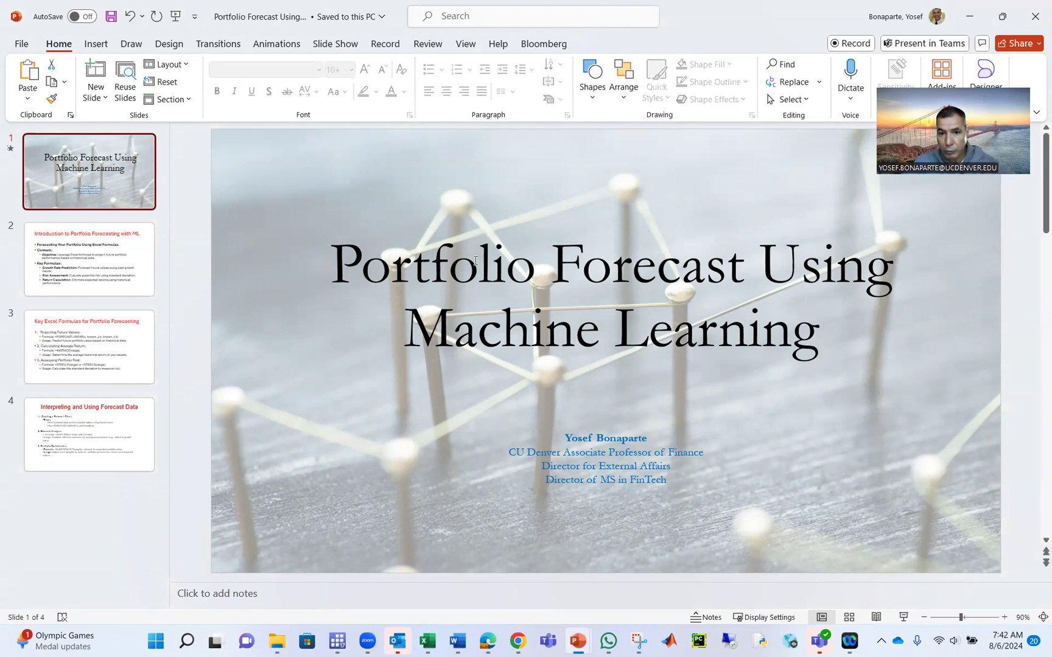
Step: Show the introduction slide, then the Key Excel Formulas for Portfolio Forecasting slide
left_click(94, 250)
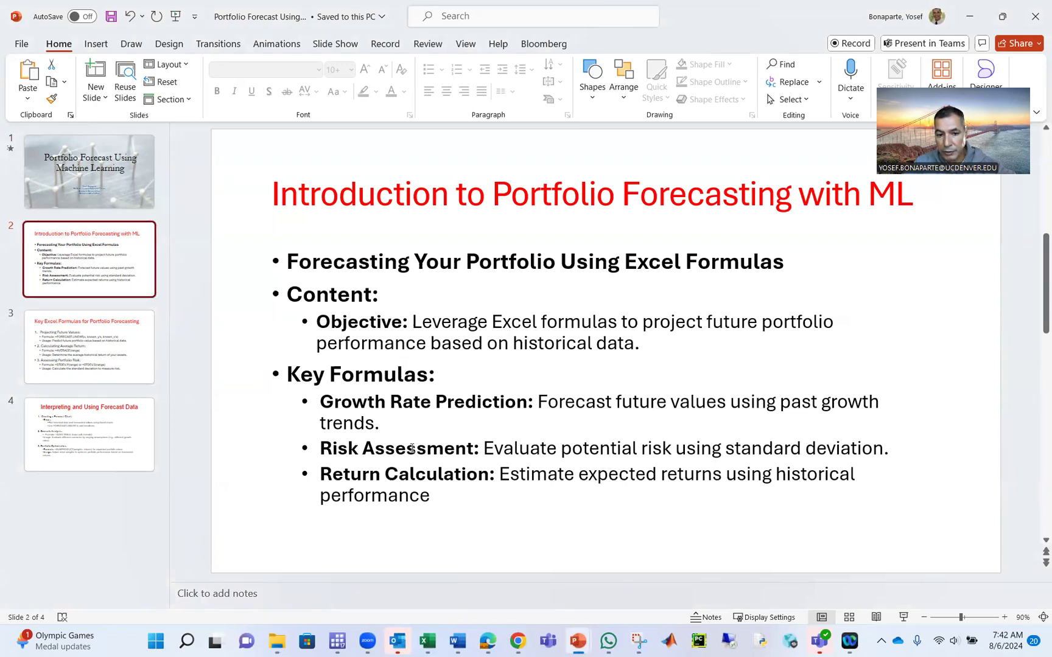
left_click(105, 353)
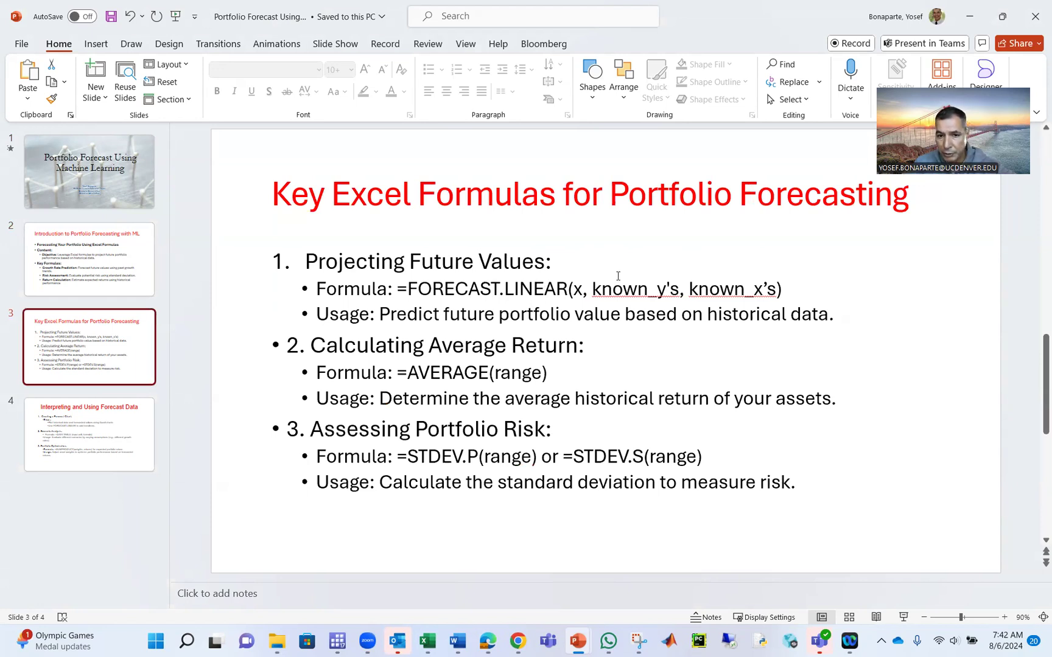
Step: Select slide 3's formulas text box, then move to slide 4, Interpreting and Using Forecast Data
left_click(581, 288)
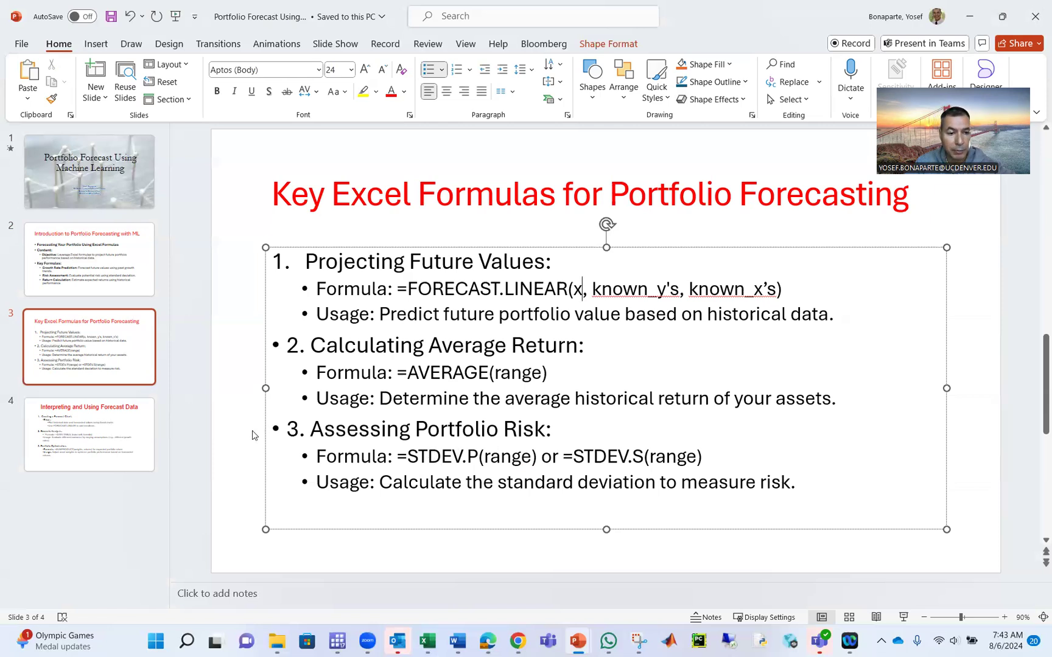
left_click(146, 421)
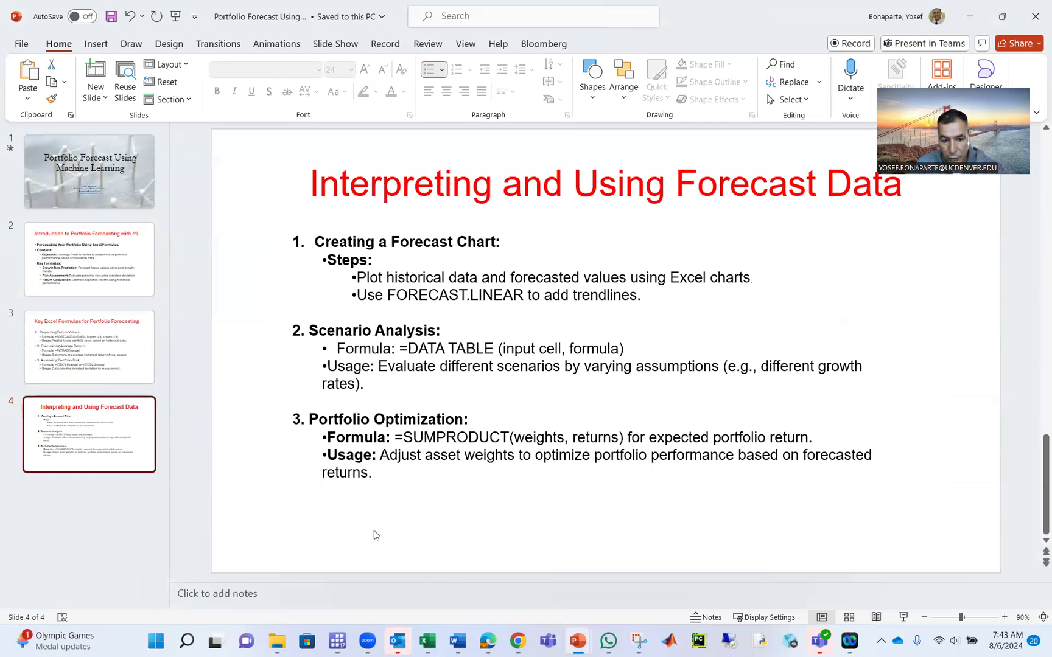
Step: In the browser, search Yahoo Finance for 'am' and open the Amazon.com AMZN quote page
left_click(517, 641)
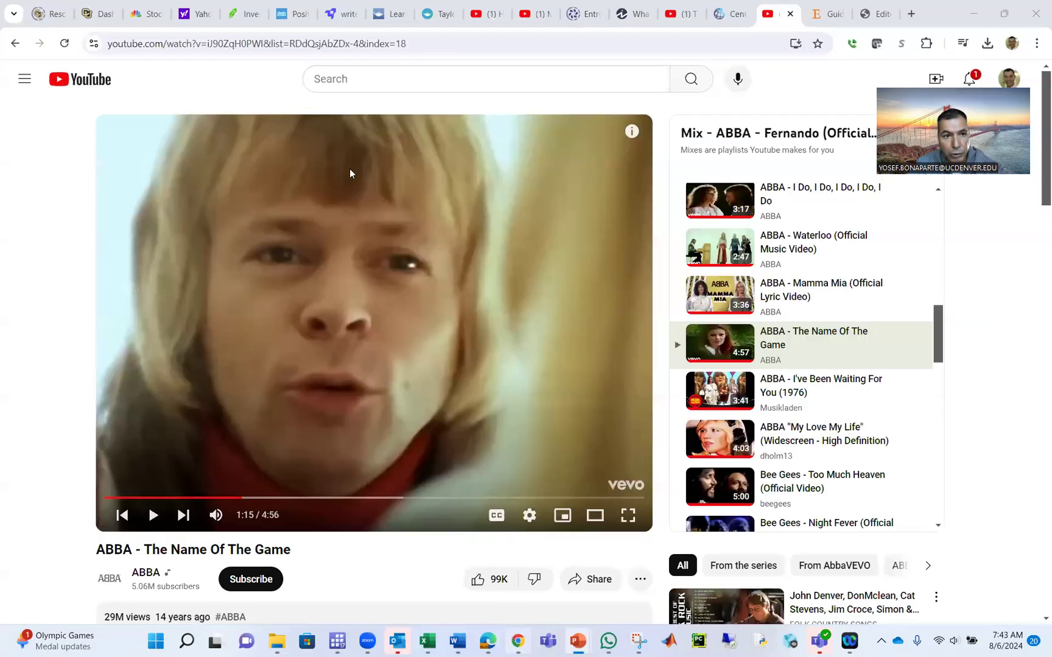
left_click(194, 13)
left_click(268, 93)
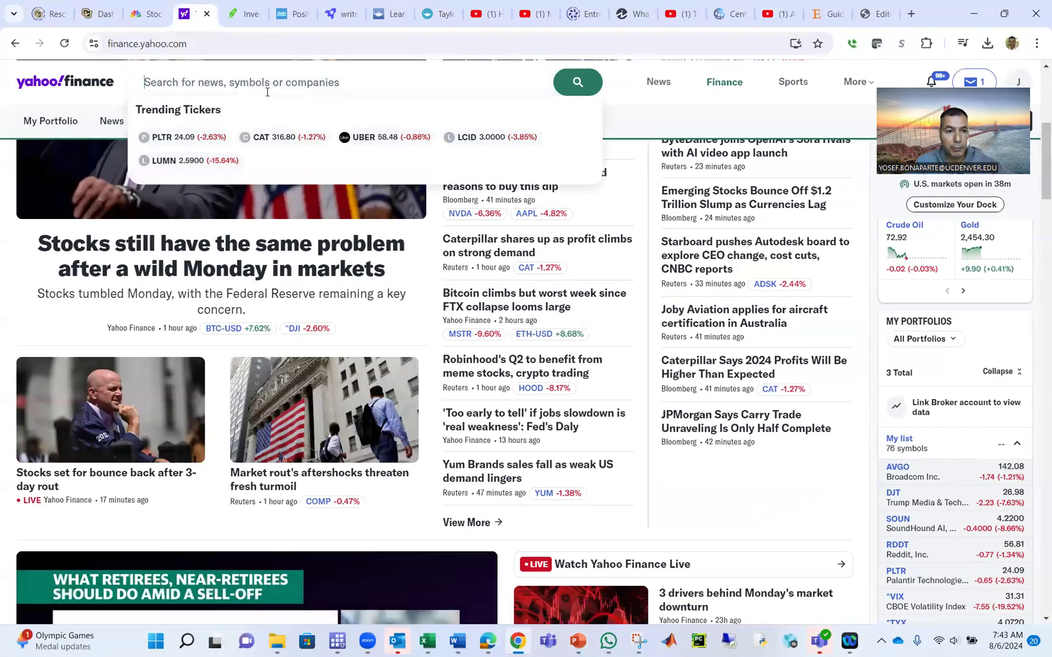
type("am")
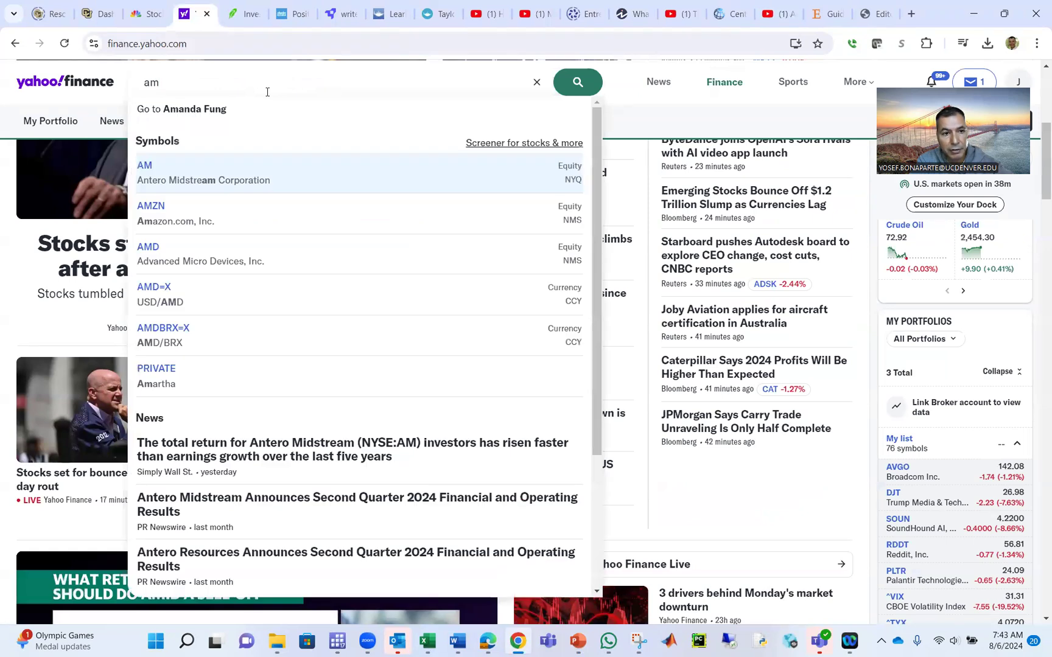
left_click(219, 229)
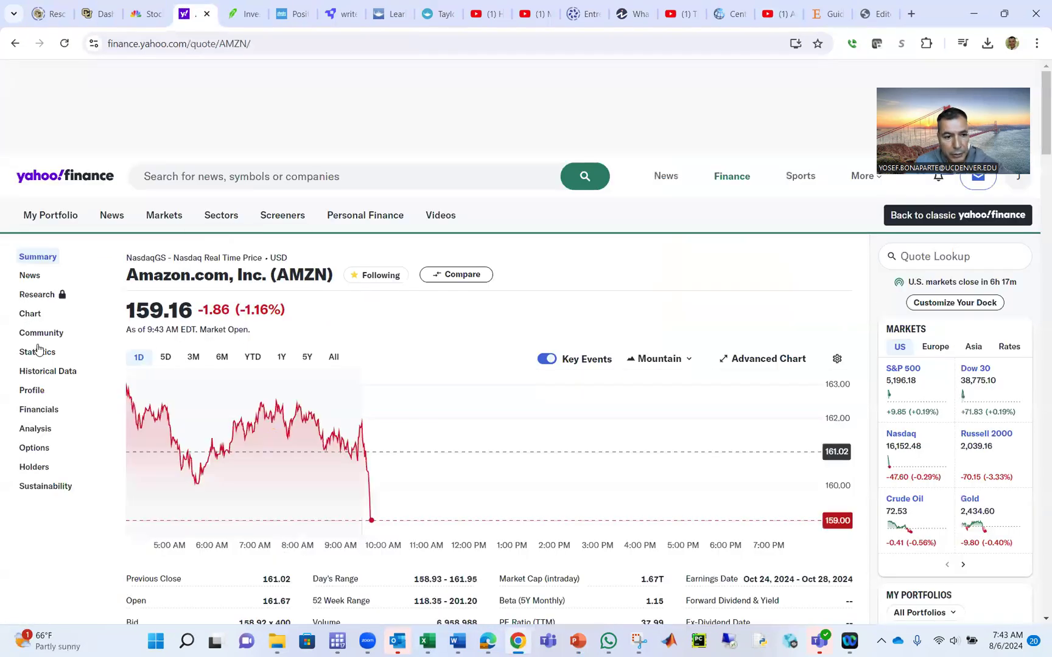
Step: Download AMZN's monthly historical prices for the last five years (5Y) as CSV
left_click(44, 372)
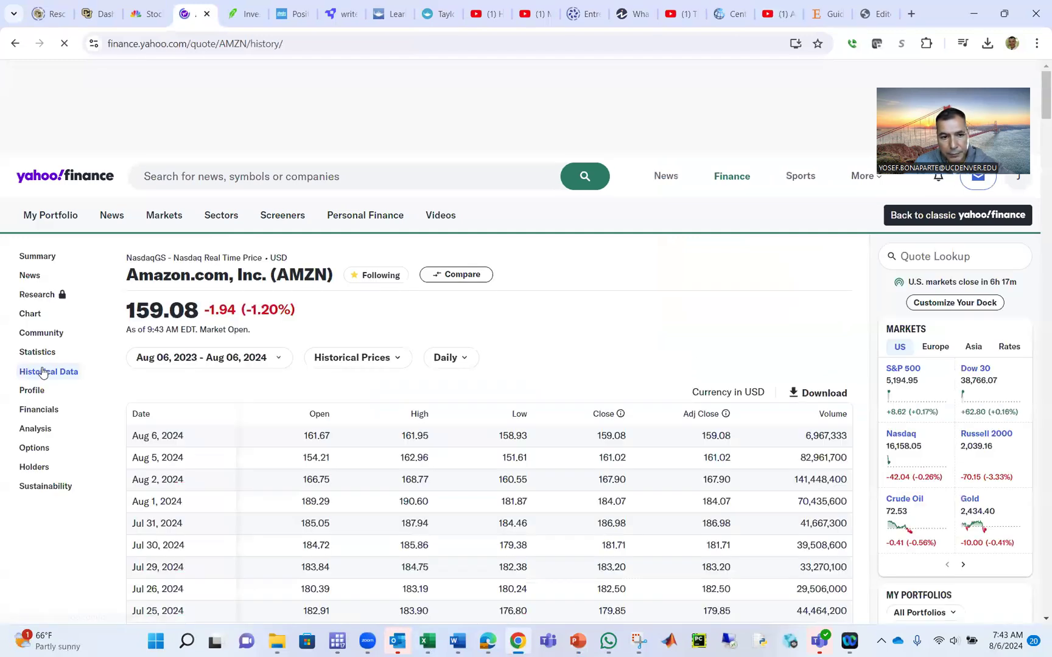
left_click(452, 358)
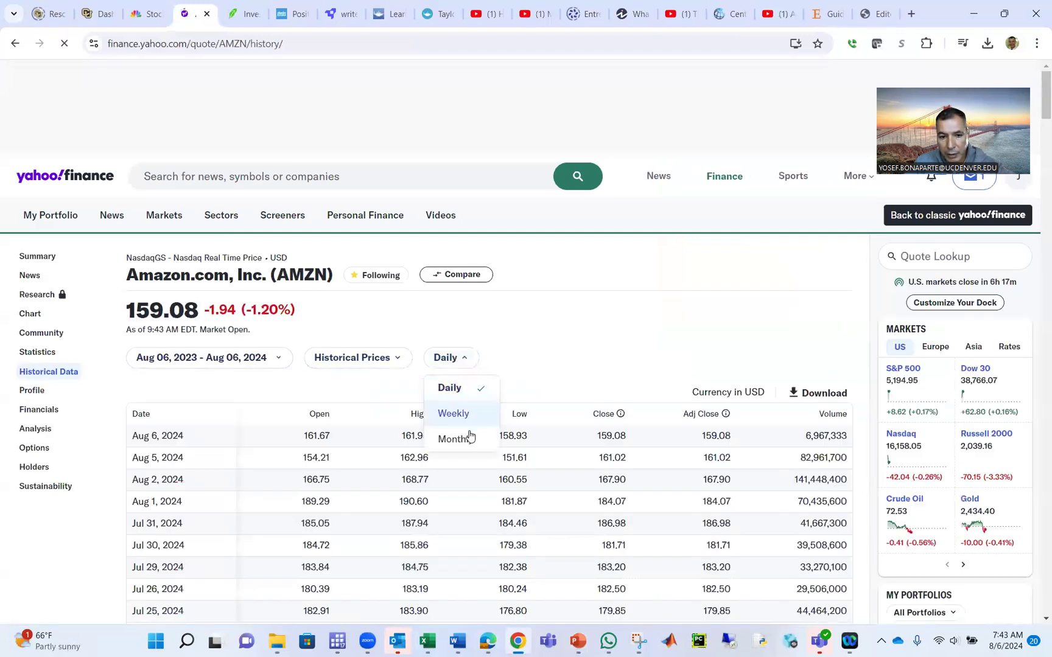
left_click(465, 437)
scroll(409, 421, "down", 2)
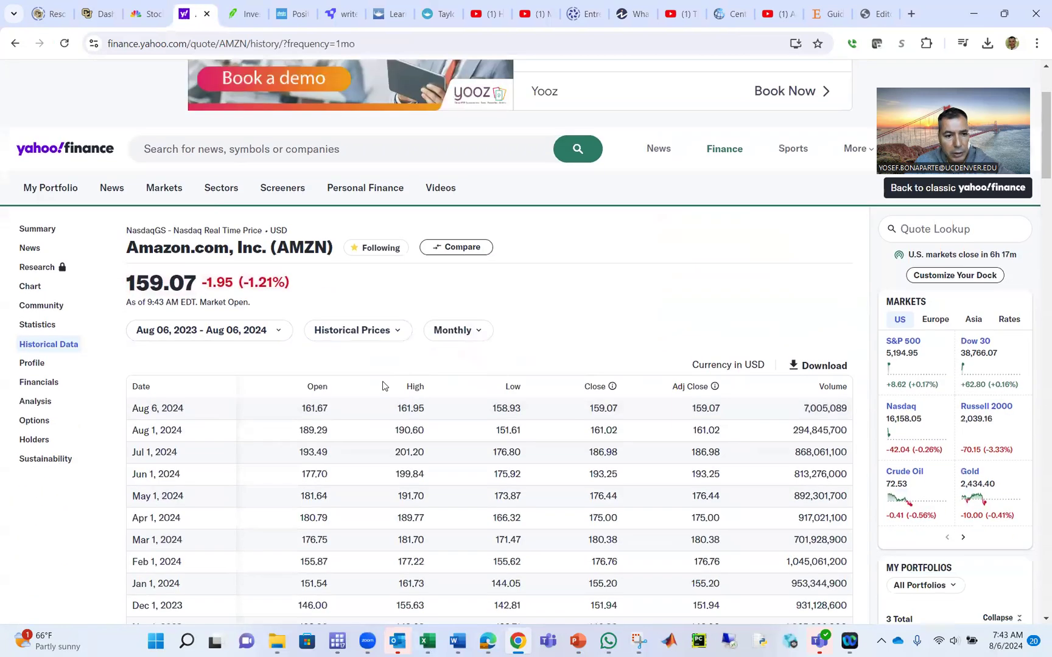
left_click(269, 337)
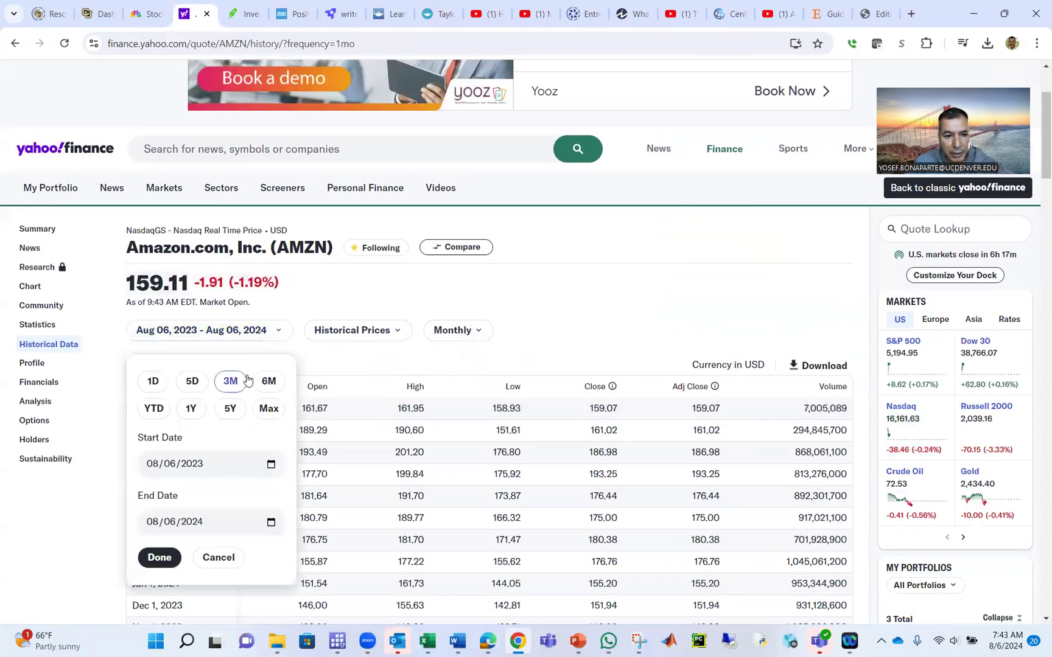
left_click(230, 409)
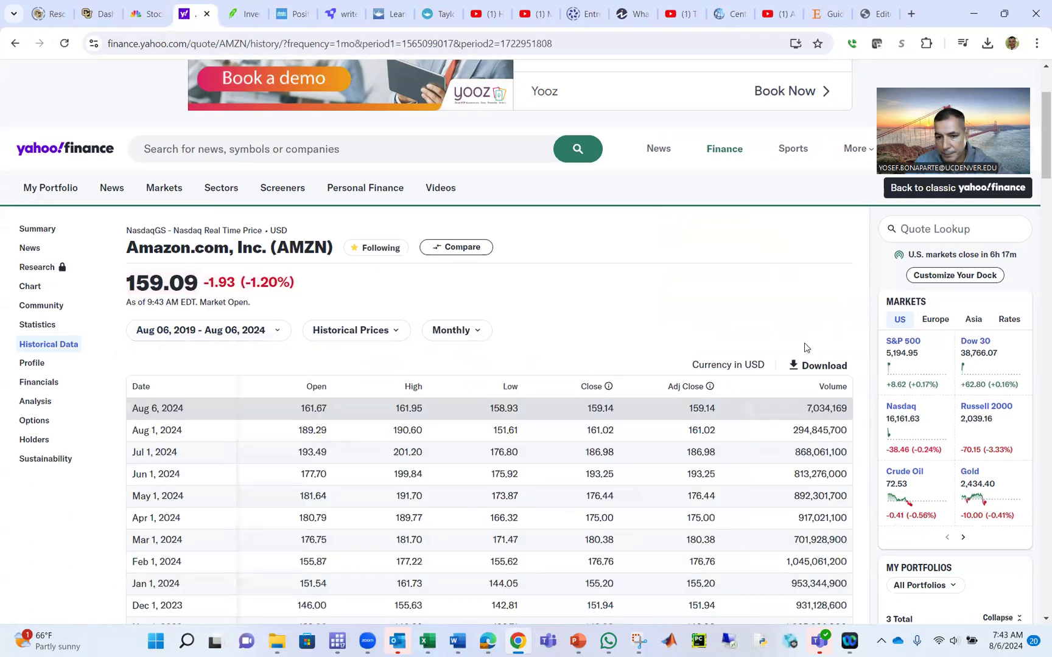
left_click(795, 365)
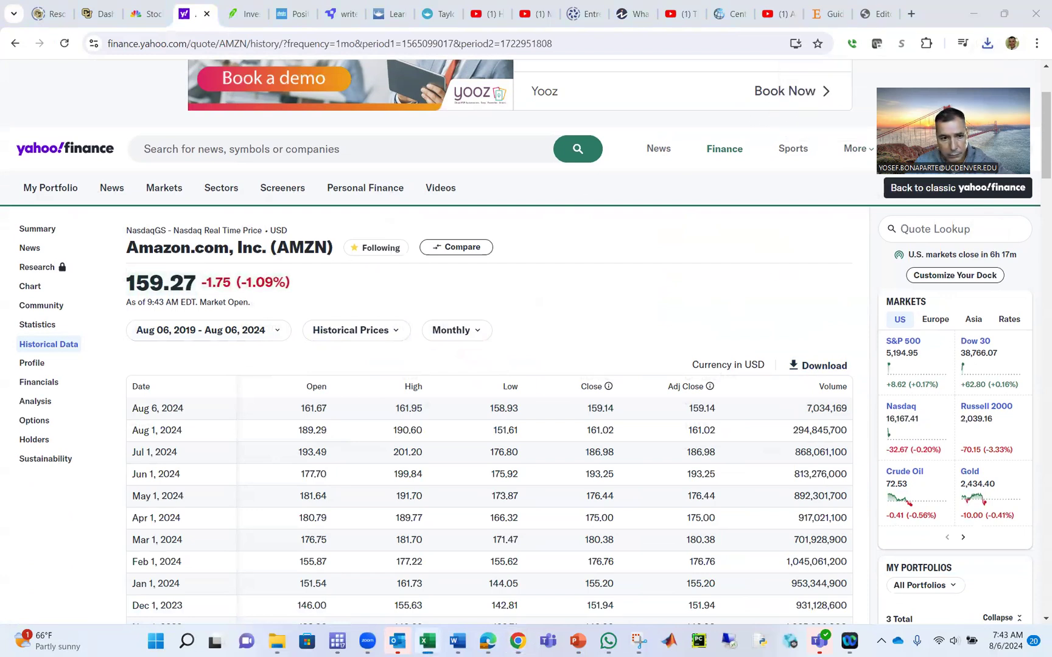
Step: Maximize AMZN (1).csv and delete the Volume, Open, High, Low and Close columns
double_click(328, 302)
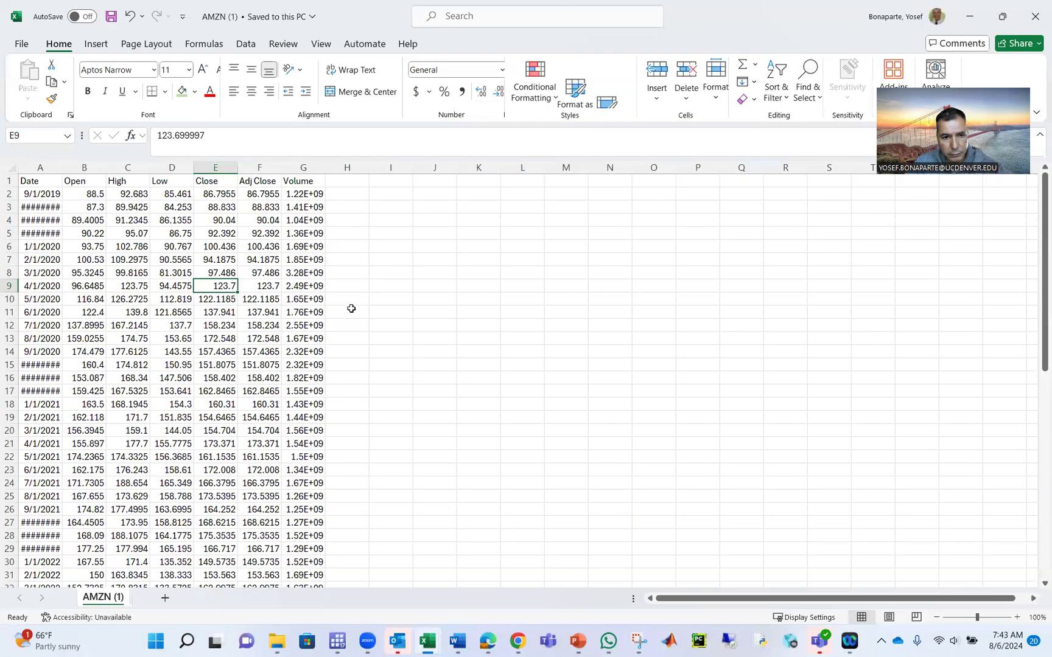
left_click(294, 168)
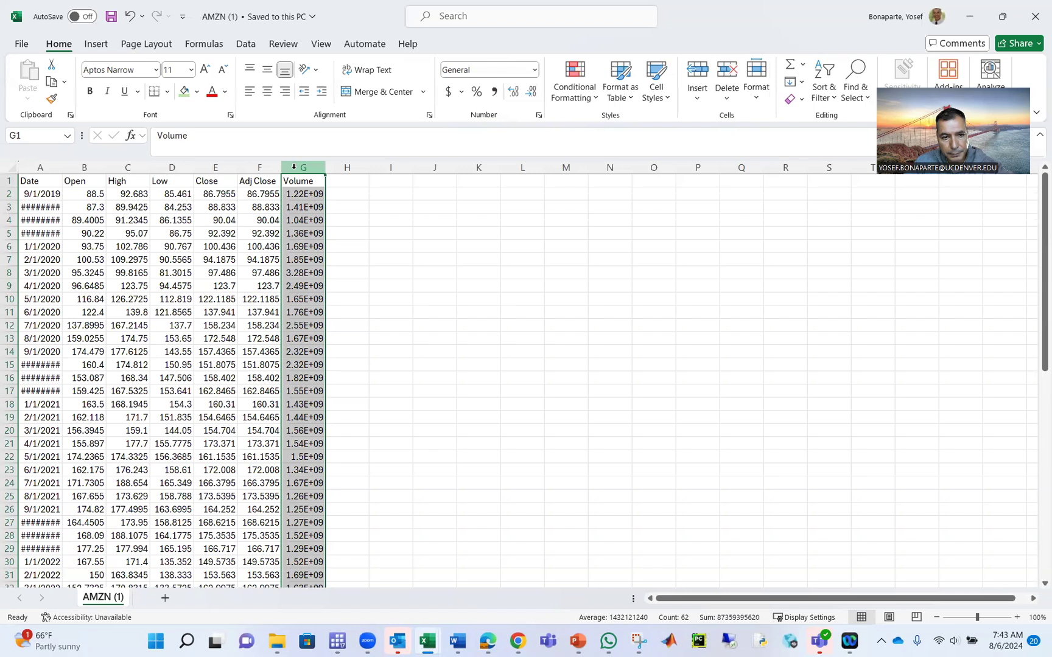
right_click(294, 168)
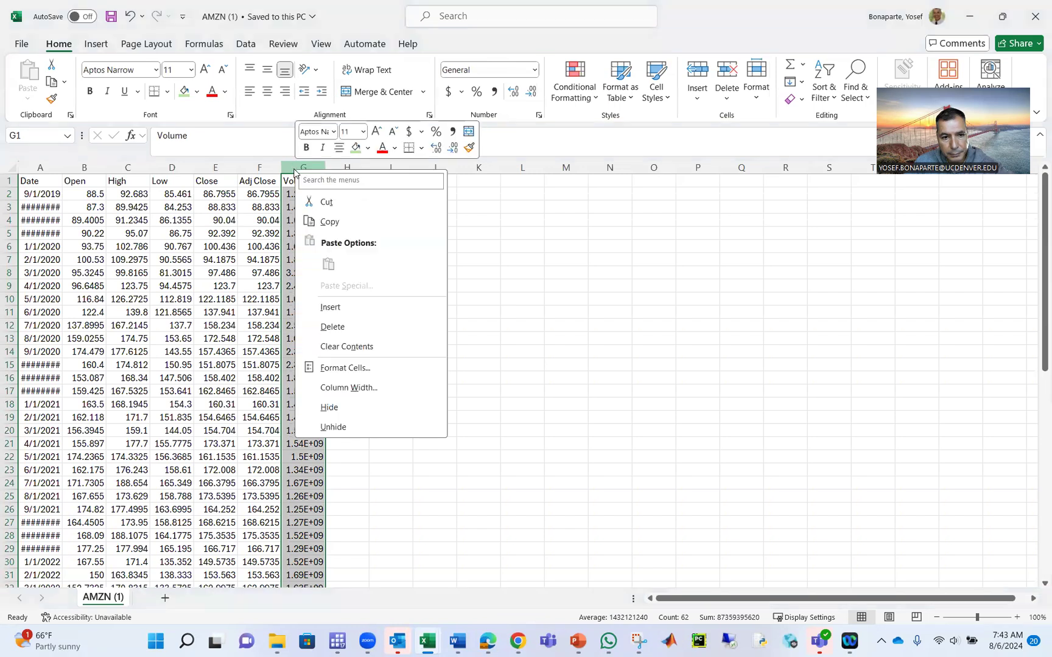
left_click(316, 327)
left_click_drag(231, 173, 97, 188)
right_click(96, 189)
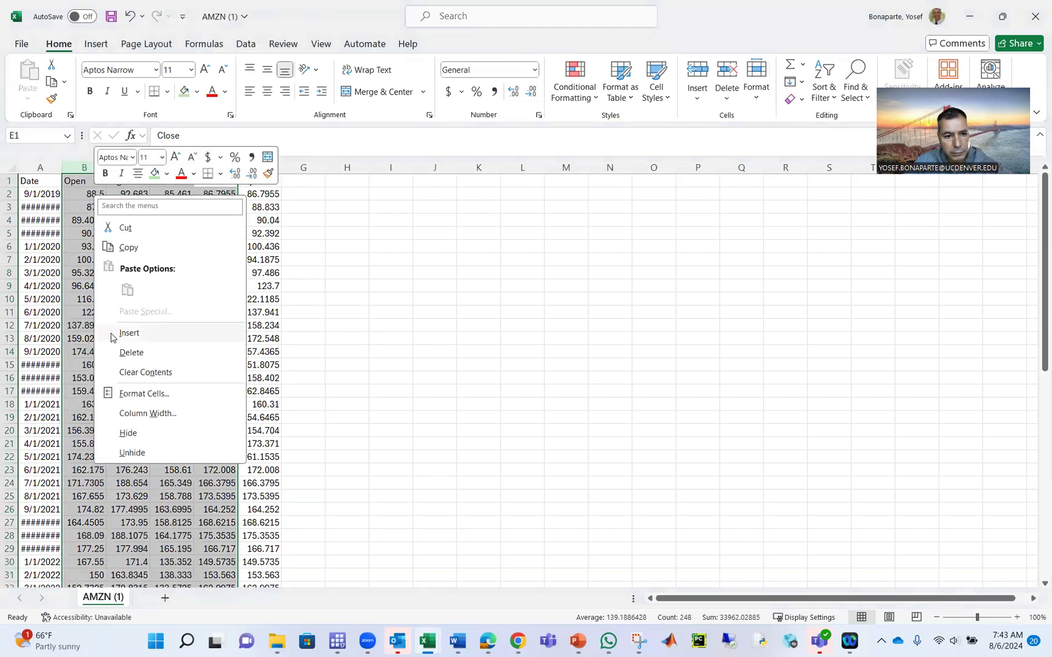
left_click(119, 353)
Step: Widen column A to show full dates and rename the Adj Close header in B1 to AMZN
double_click(63, 167)
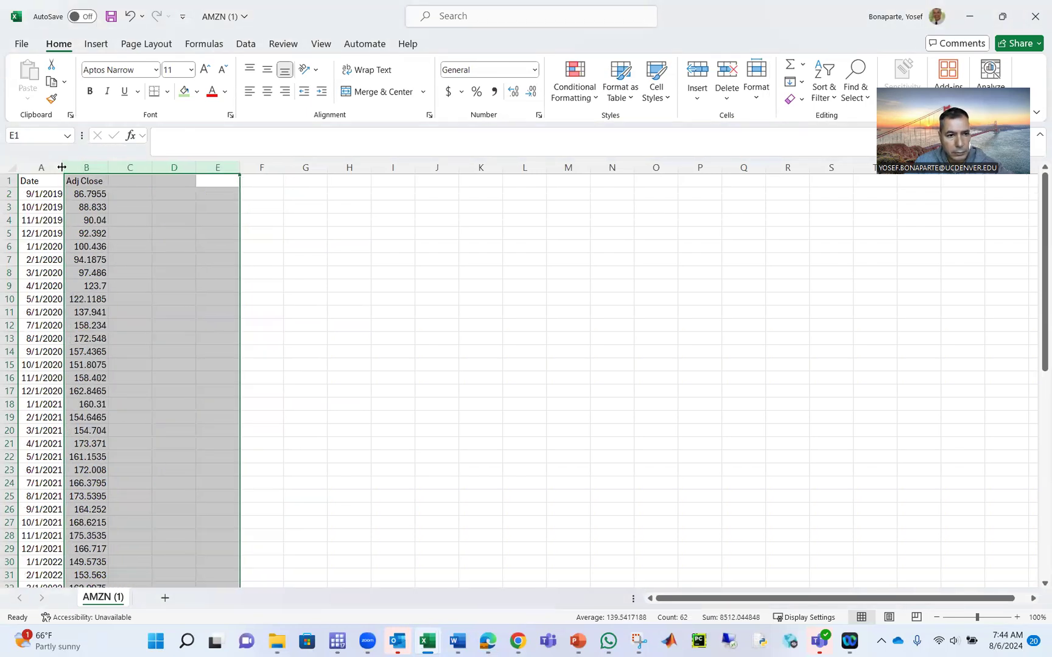
left_click(96, 182)
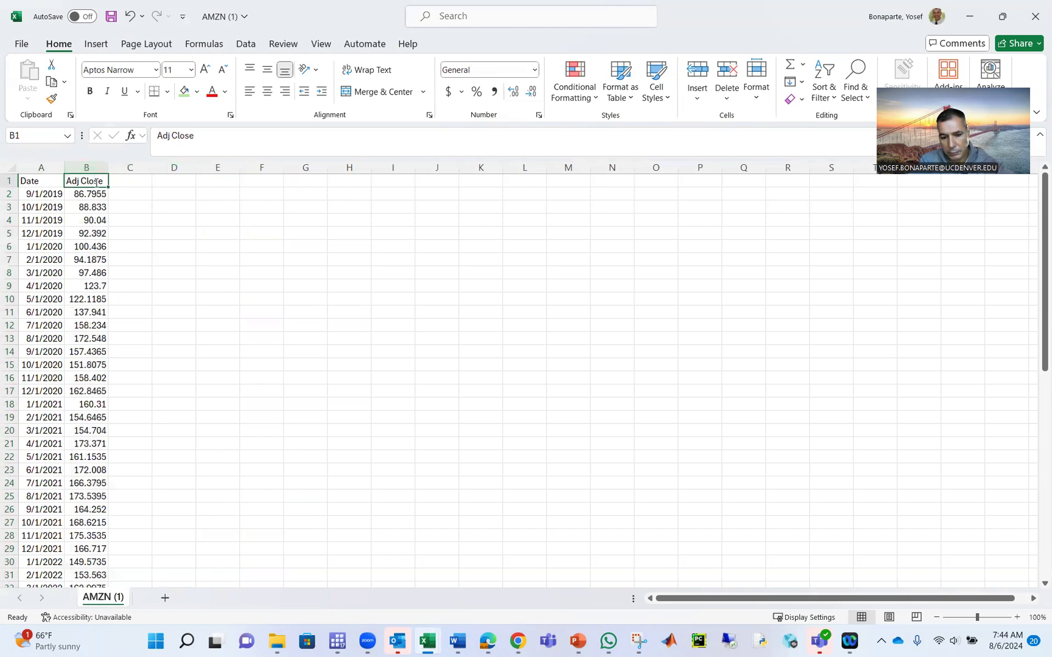
type("AMZ")
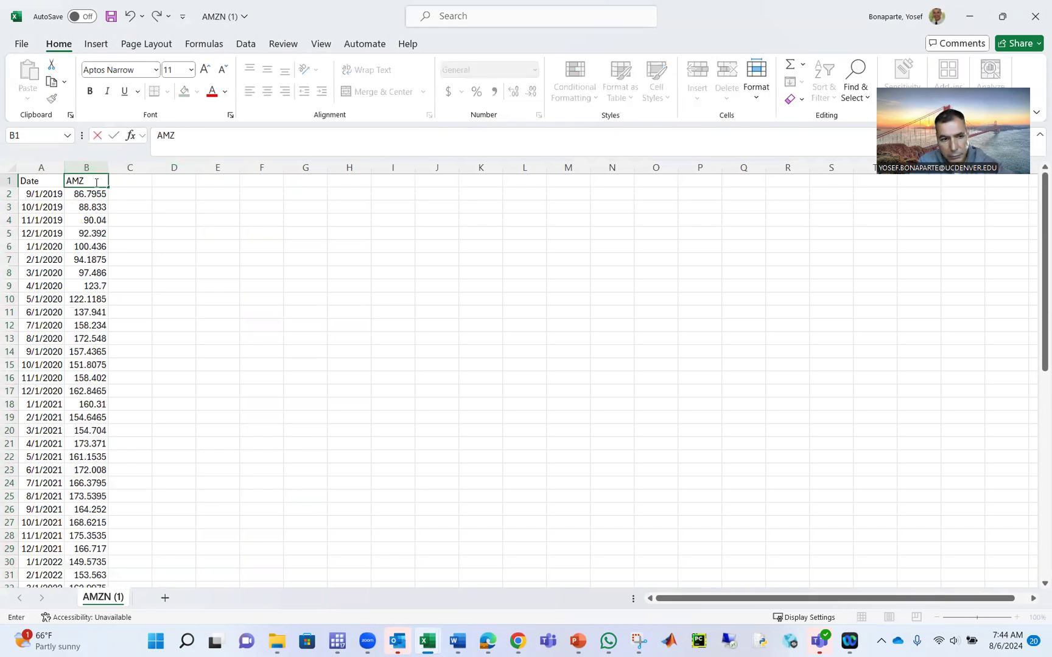
type("N")
key("Return")
key("Up")
key("Right")
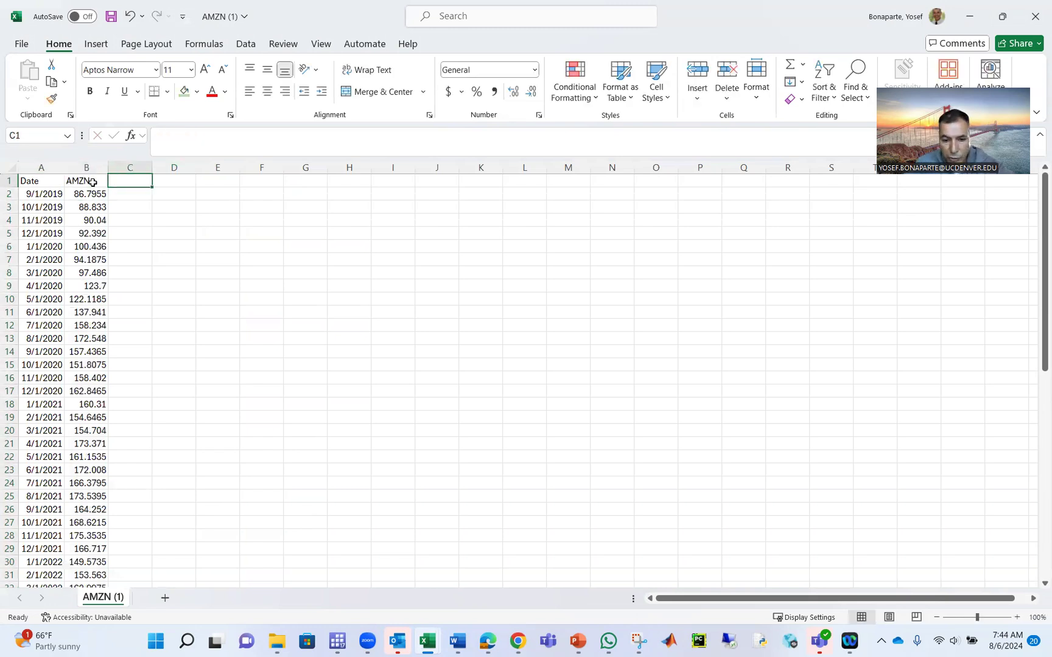
Step: Back on Yahoo Finance, search 'goog' and open Alphabet's GOOG quote page
left_click(518, 641)
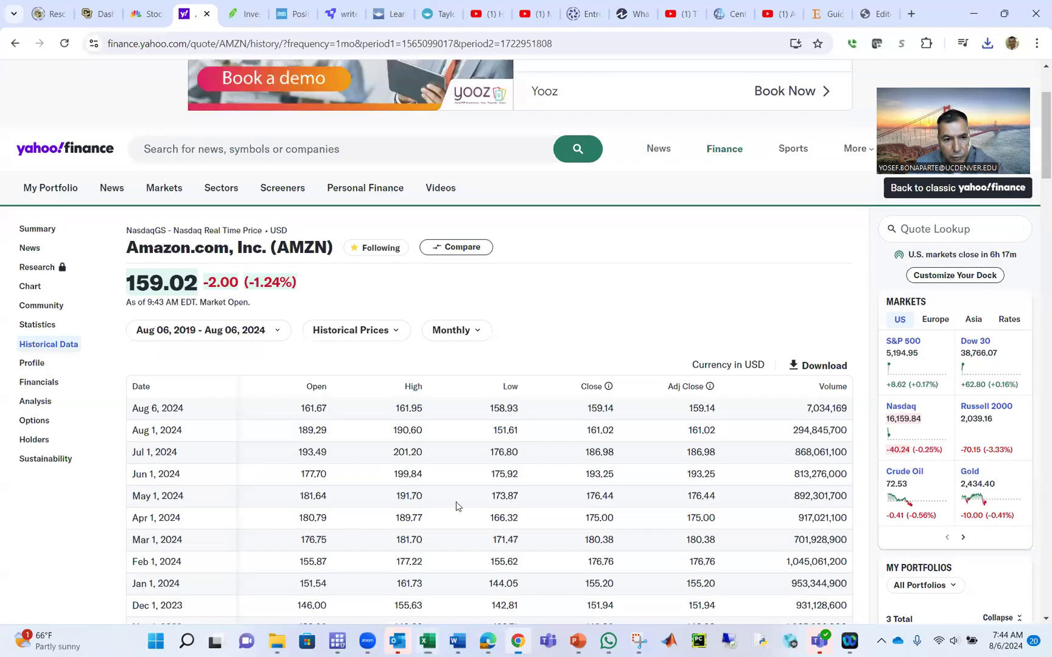
left_click(333, 141)
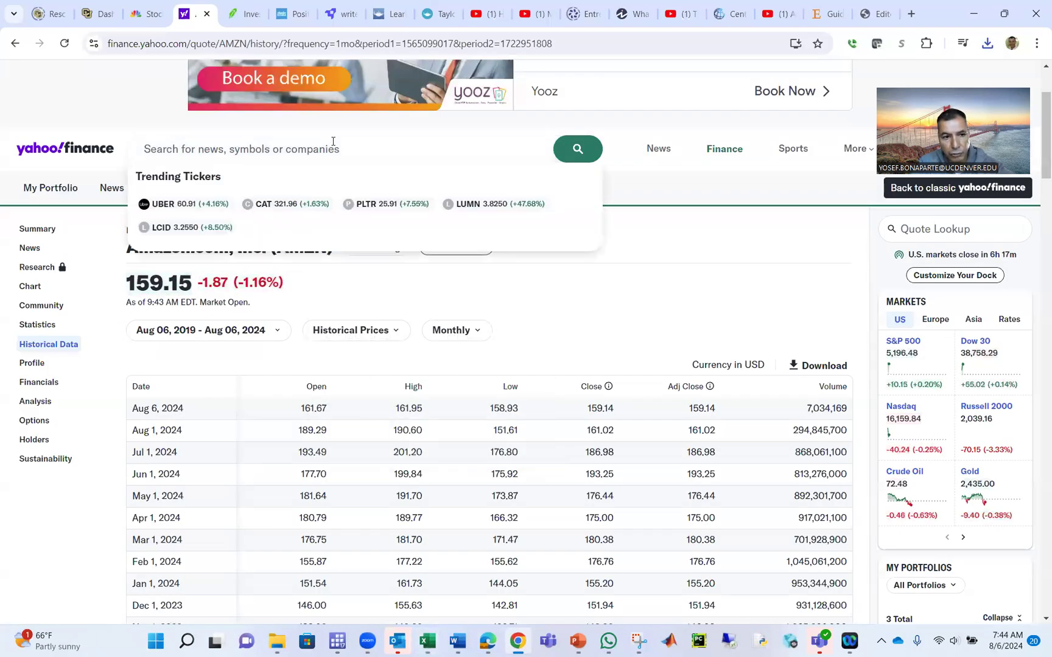
type("goog")
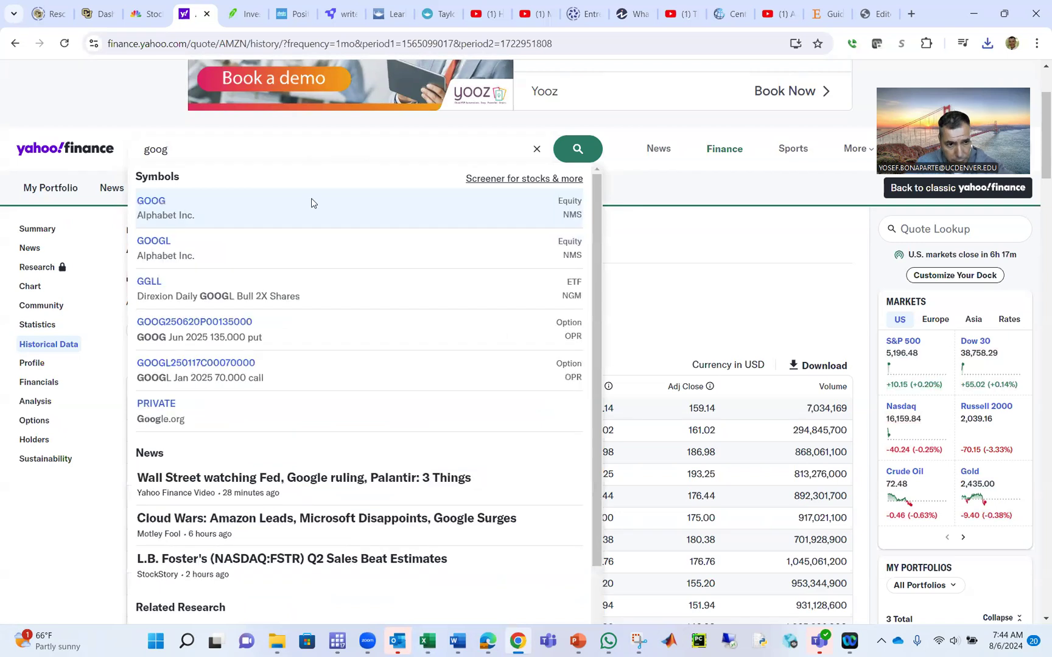
left_click(305, 219)
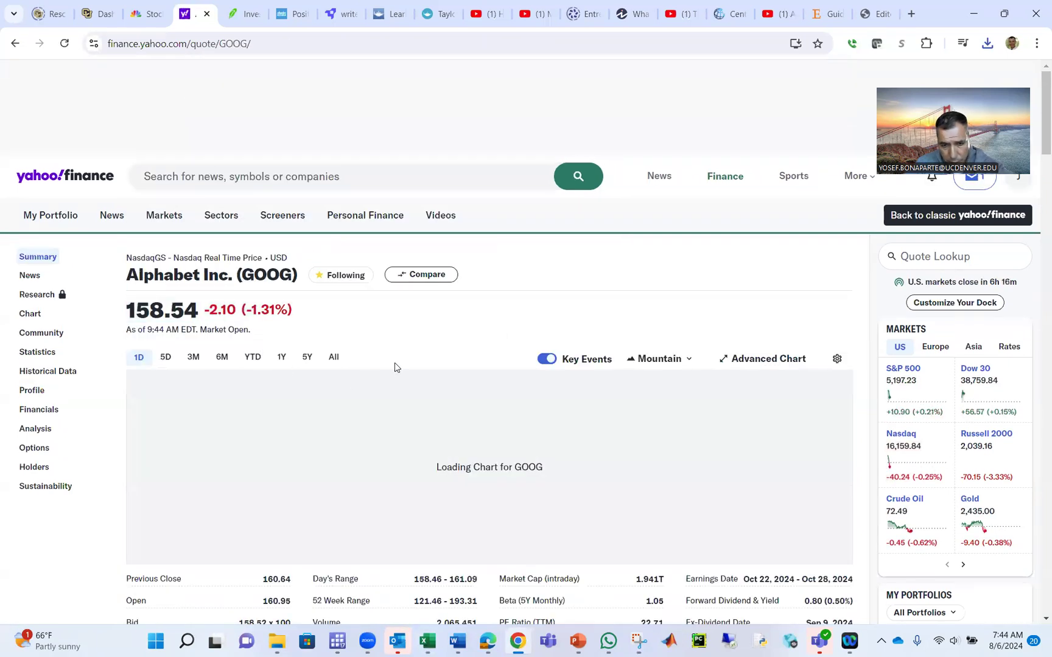
Step: Download GOOG's monthly historical prices for the last five years as CSV and open it in Excel
scroll(395, 364, "down", 1)
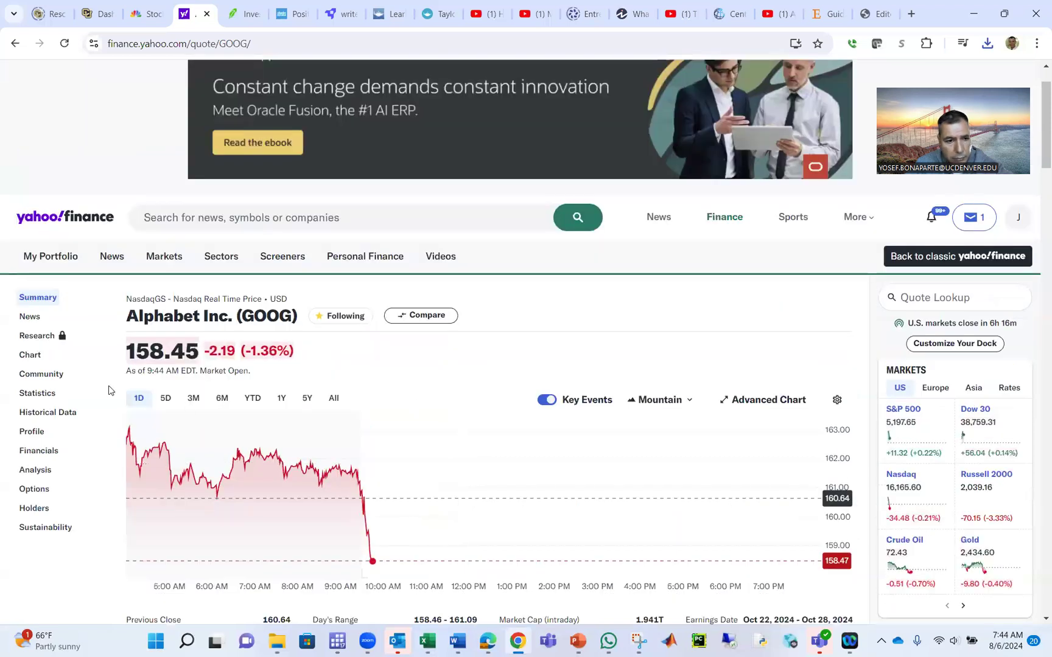
left_click(53, 419)
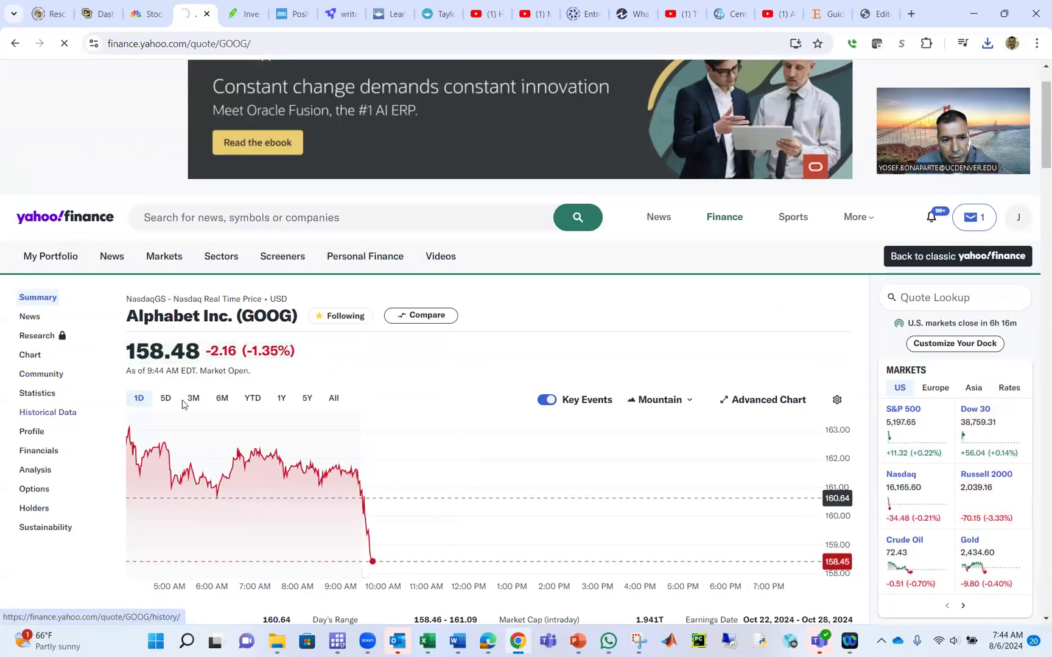
left_click(451, 359)
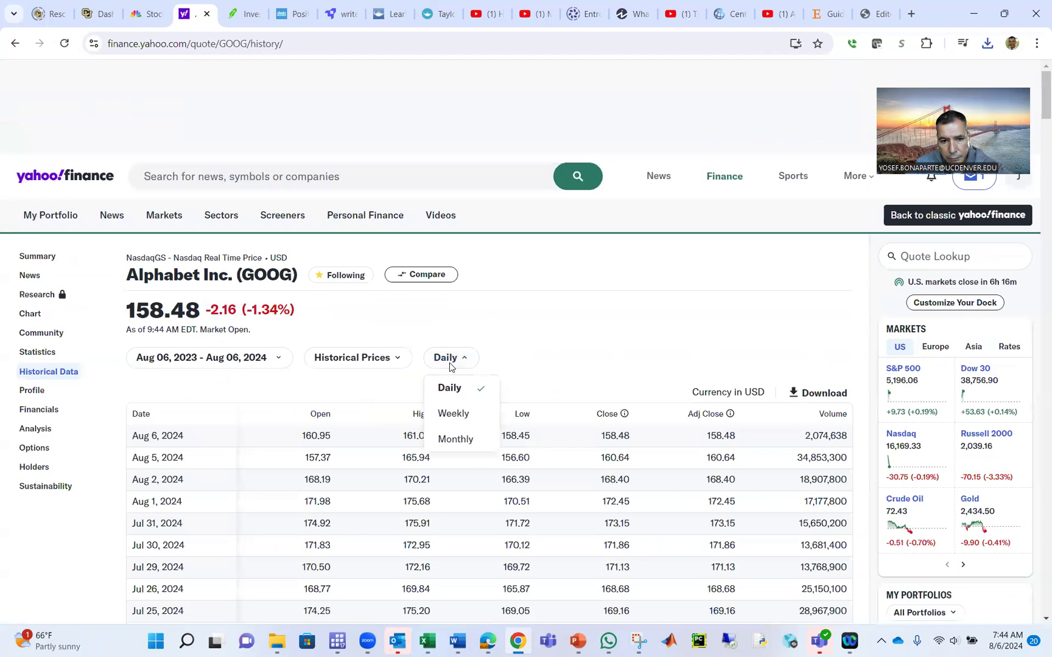
left_click(453, 438)
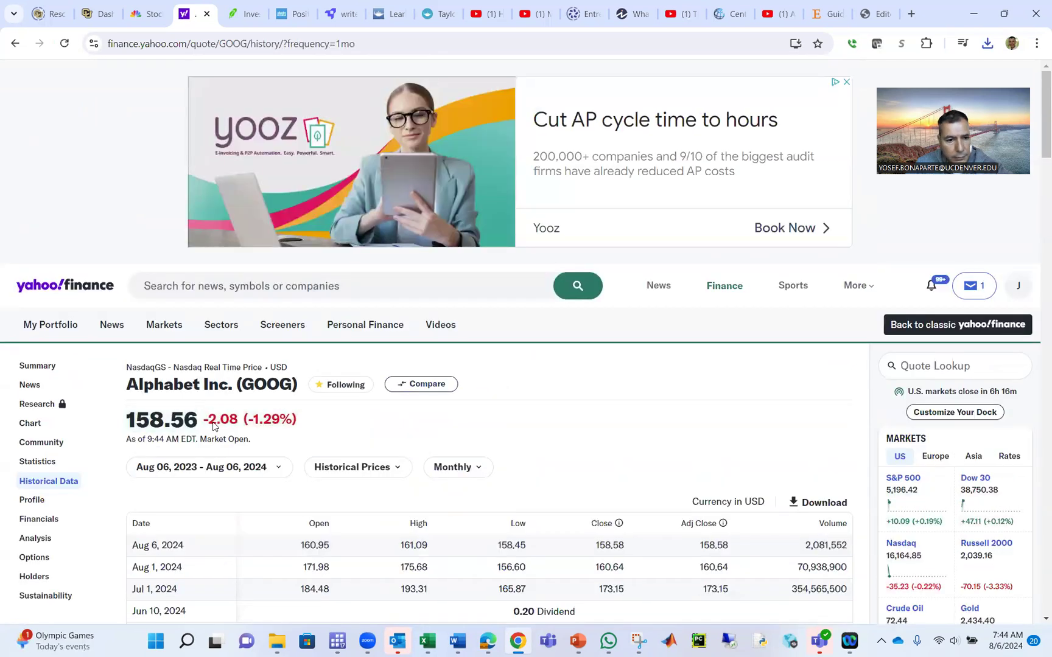
scroll(649, 358, "down", 3)
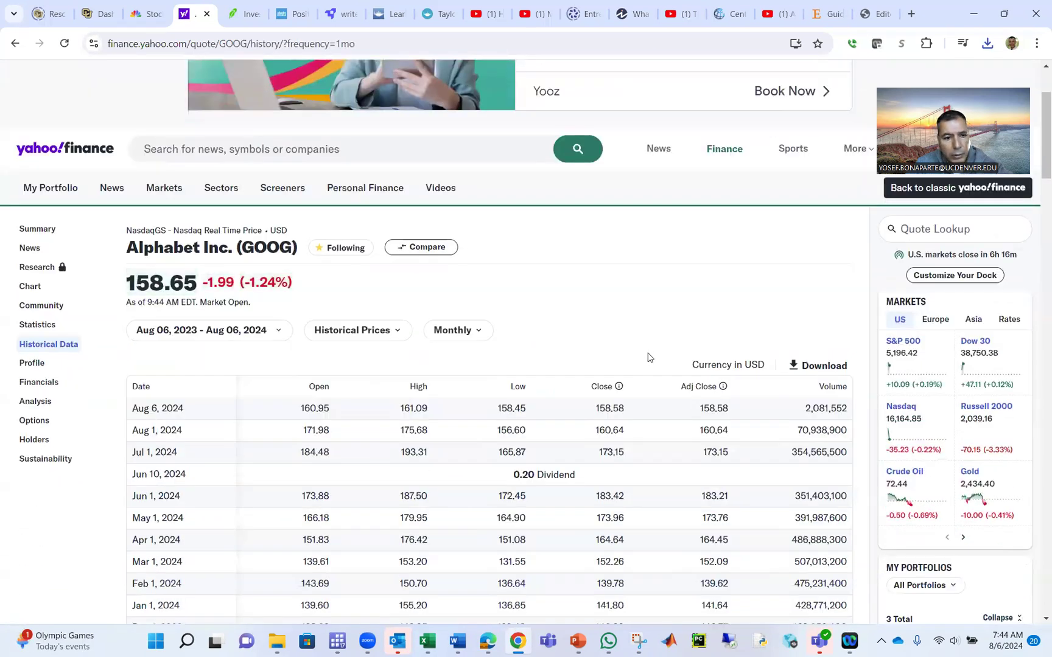
left_click(182, 336)
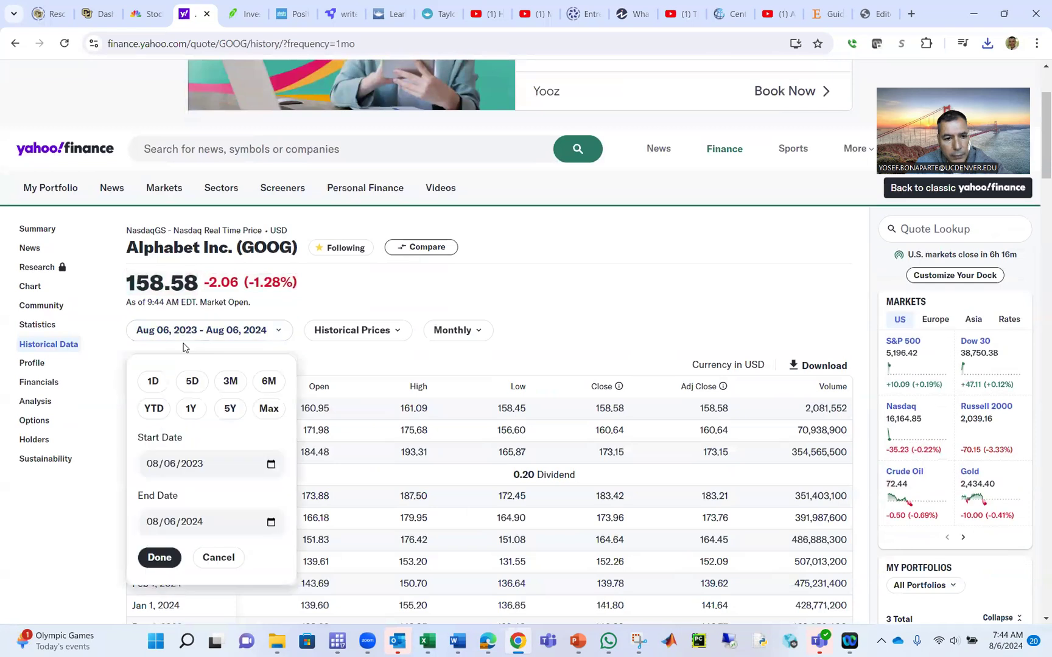
left_click(229, 407)
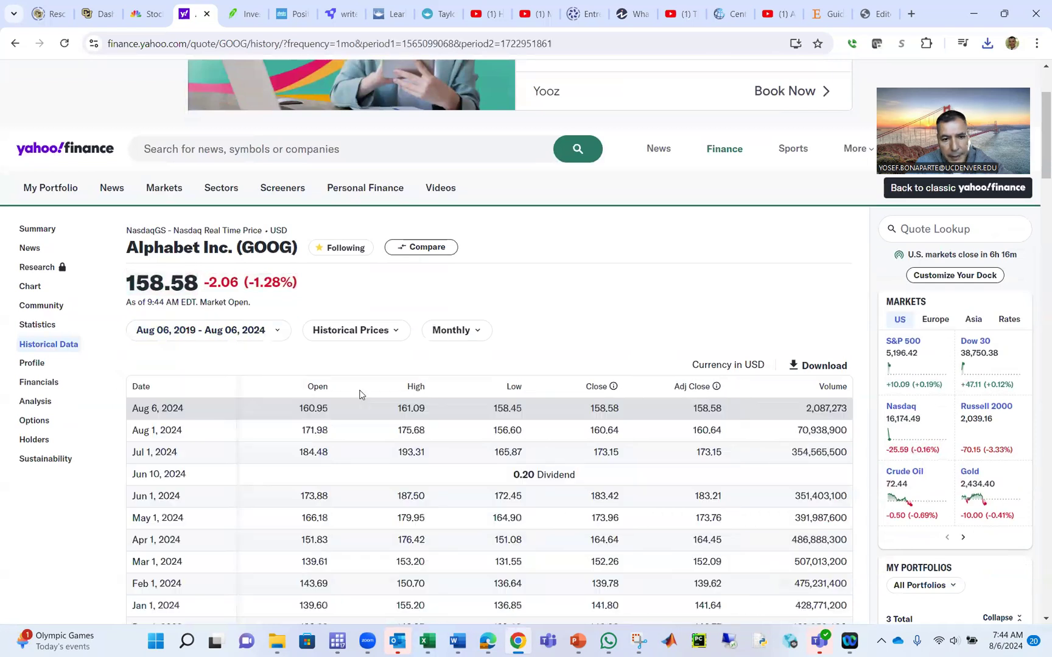
left_click(802, 366)
key("alt+Tab")
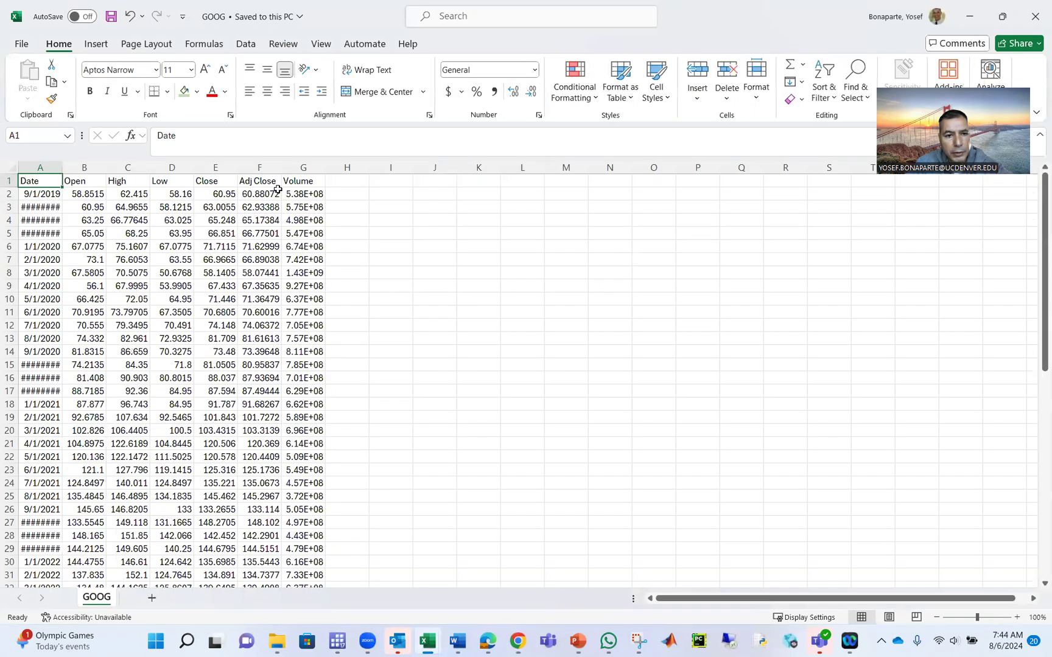
Step: Copy GOOG.csv's Adj Close column and paste it into column C of the AMZN (1) sheet
left_click(261, 179)
key("ctrl+shift+Down")
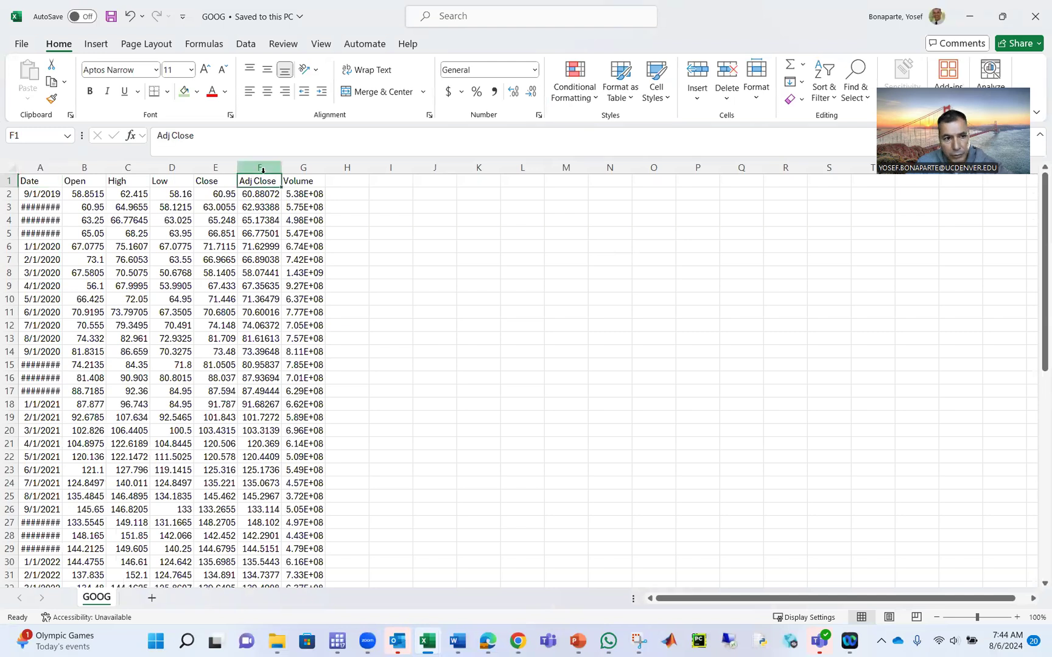
key("ctrl+c")
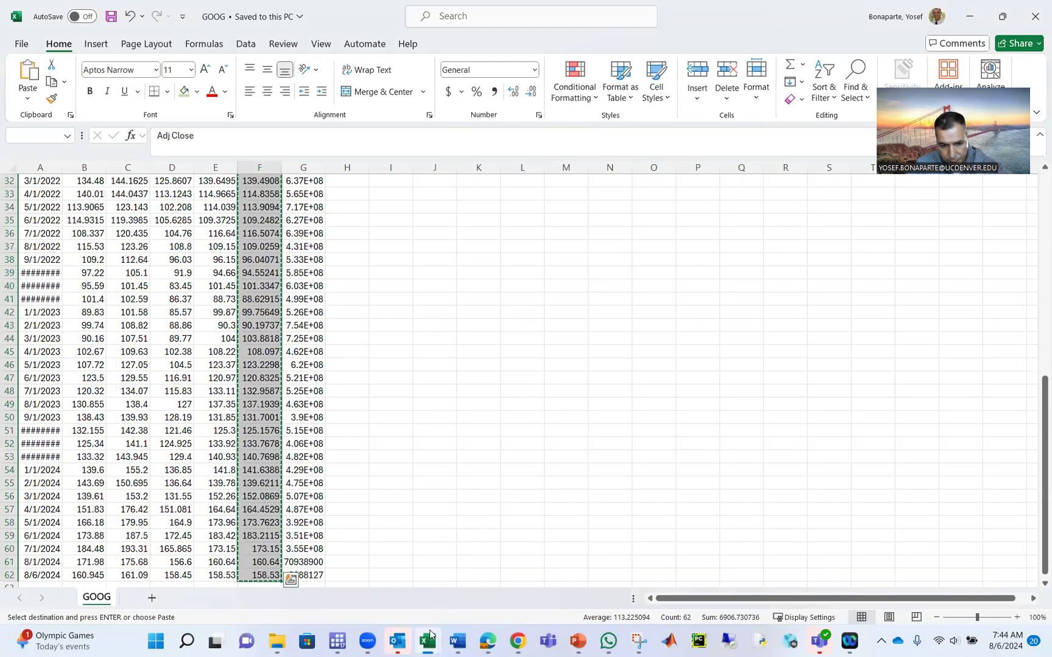
left_click(430, 641)
left_click(545, 588)
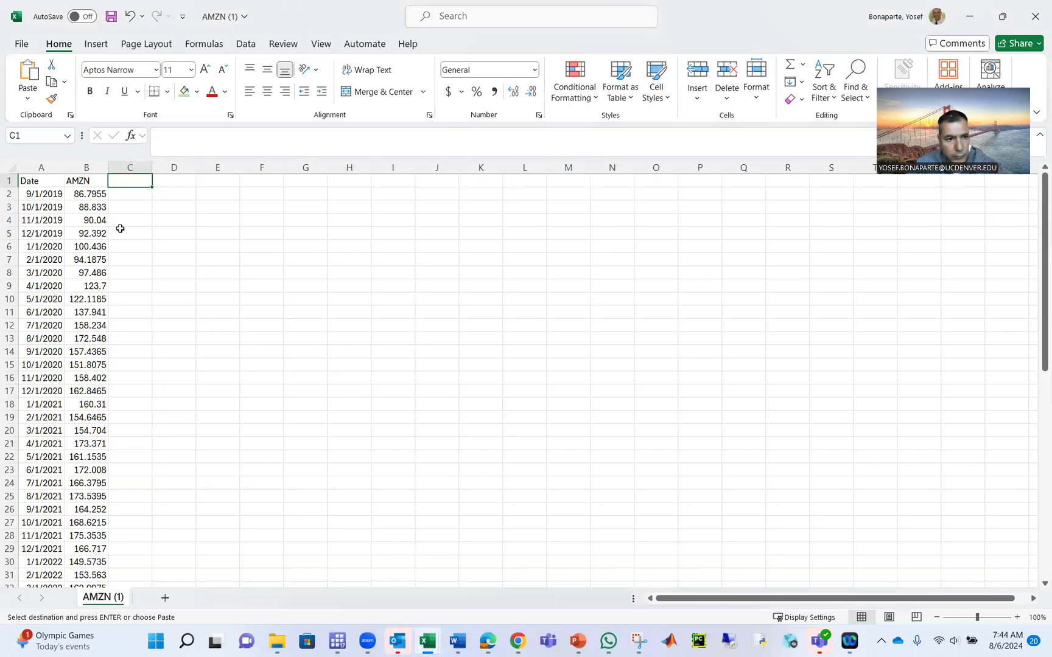
right_click(126, 180)
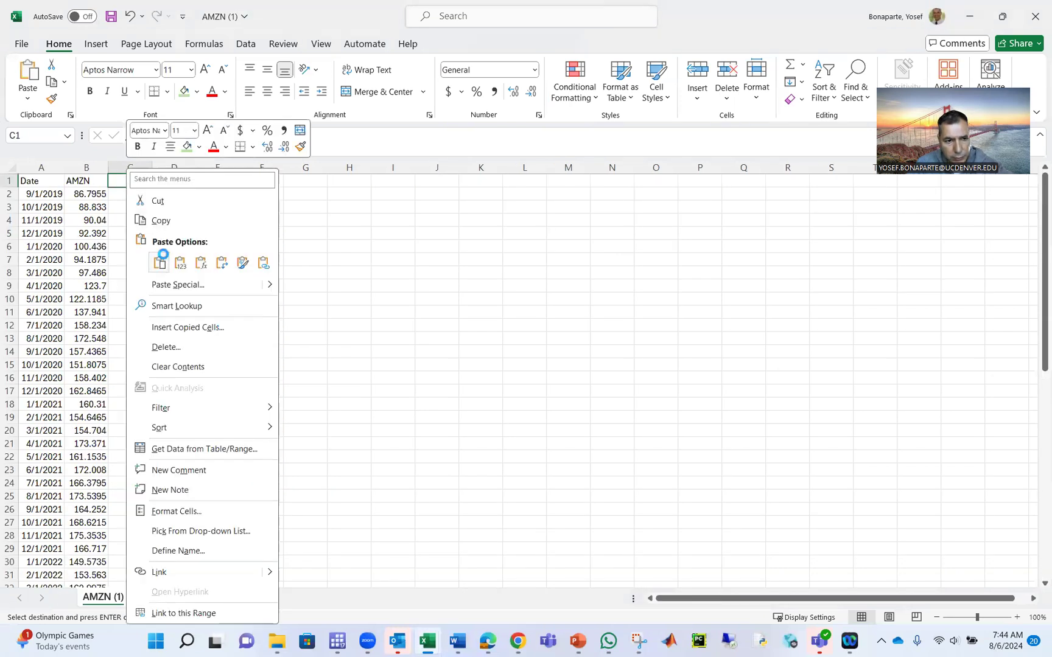
left_click(161, 262)
left_click(141, 183)
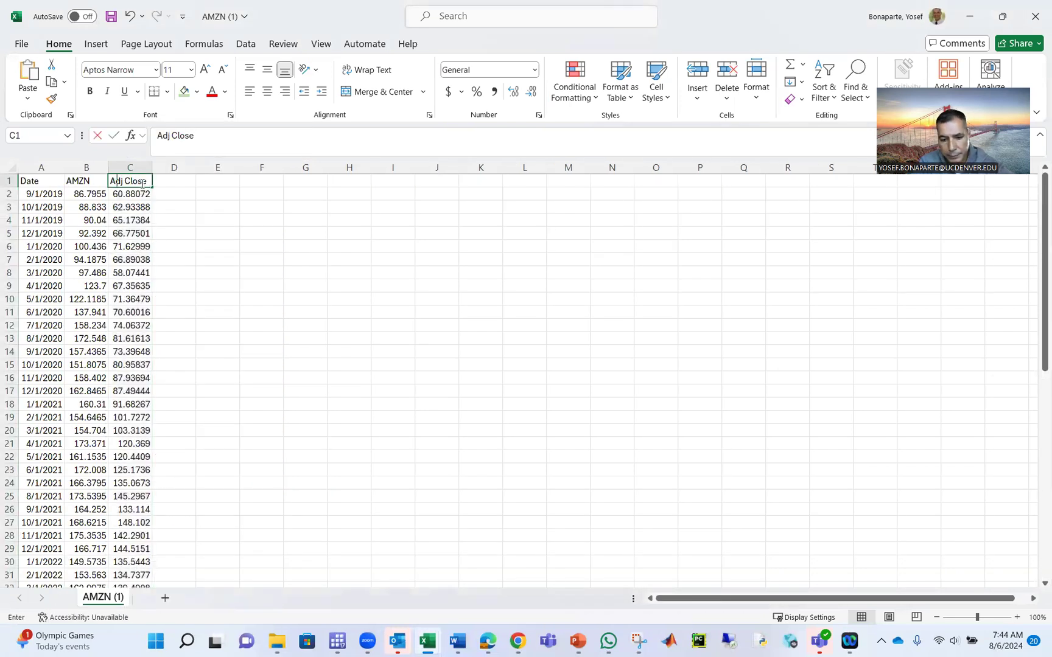
Step: Head column C as GOOG and enter the MSFT header in cell D1
type("GOOG")
key("Return")
key("Up")
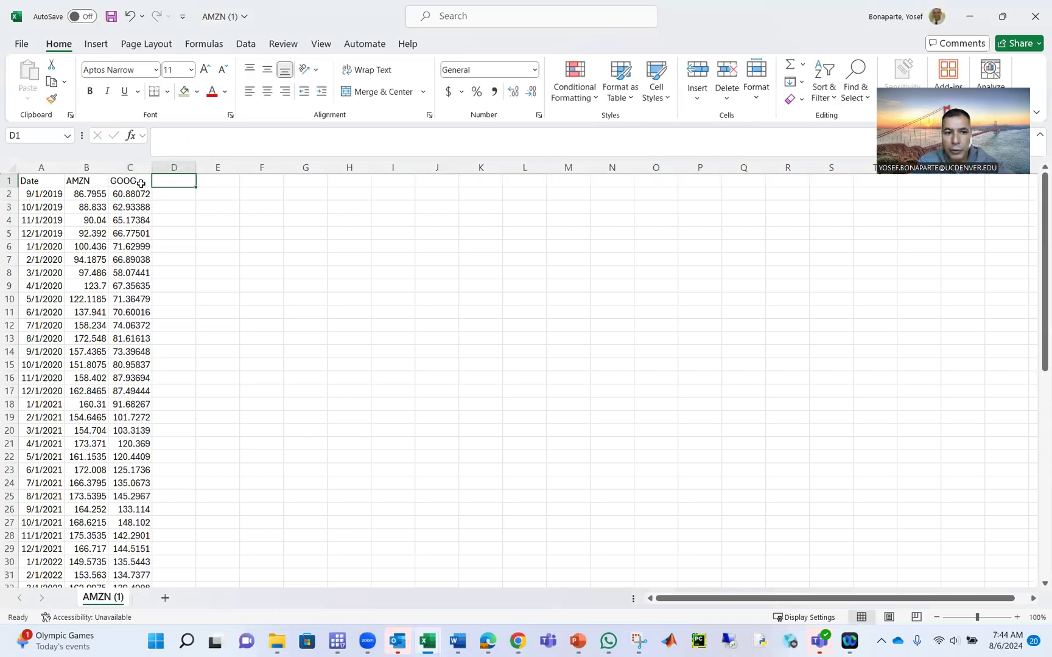
key("Right")
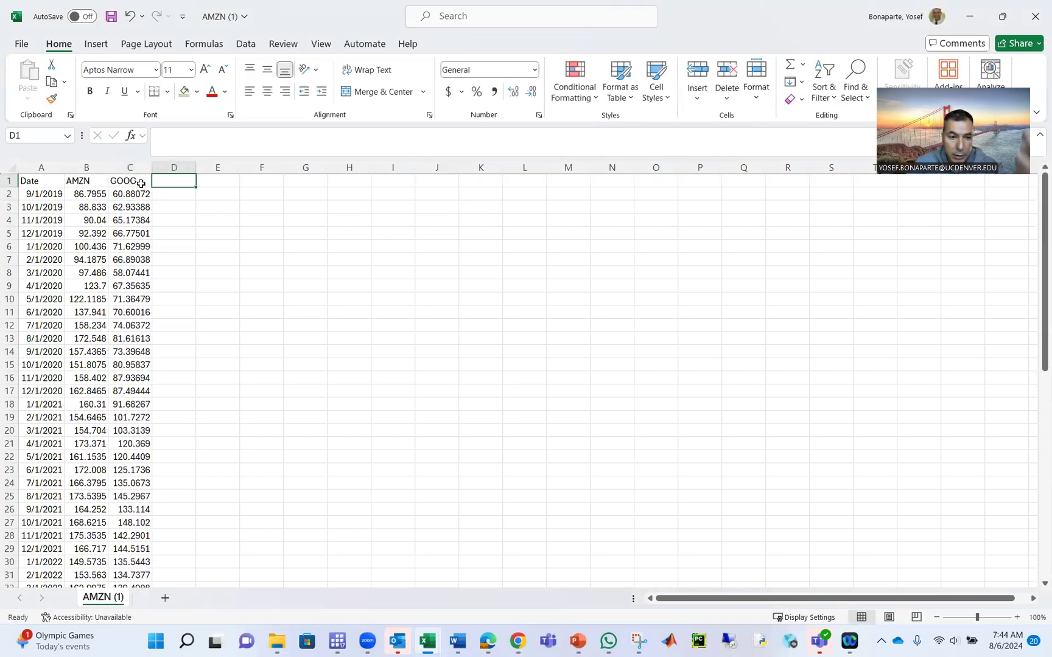
type("MS")
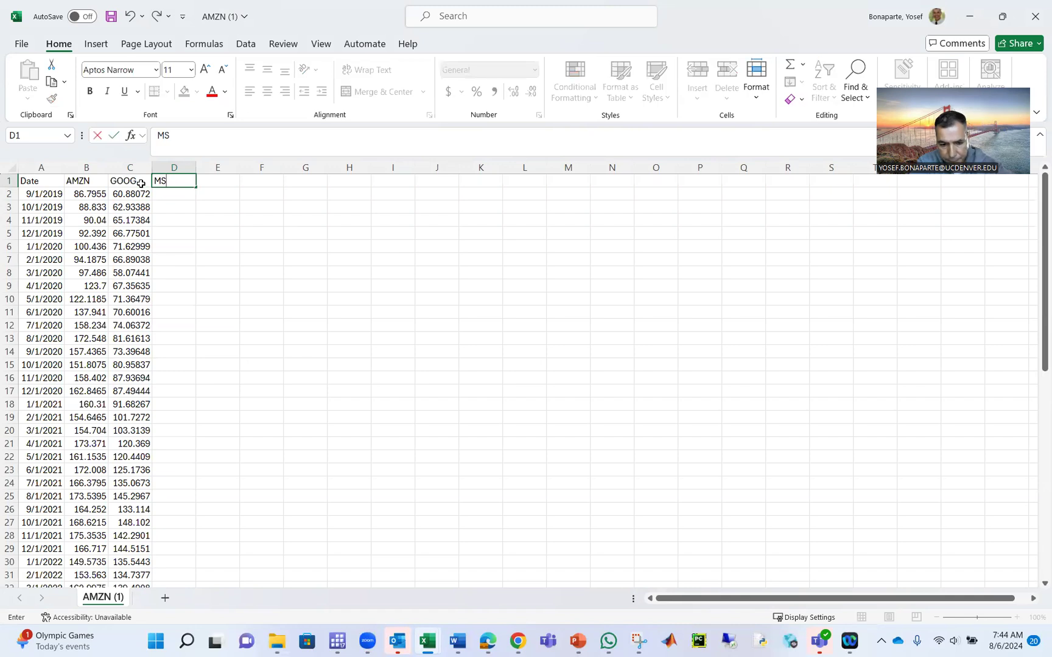
type("F")
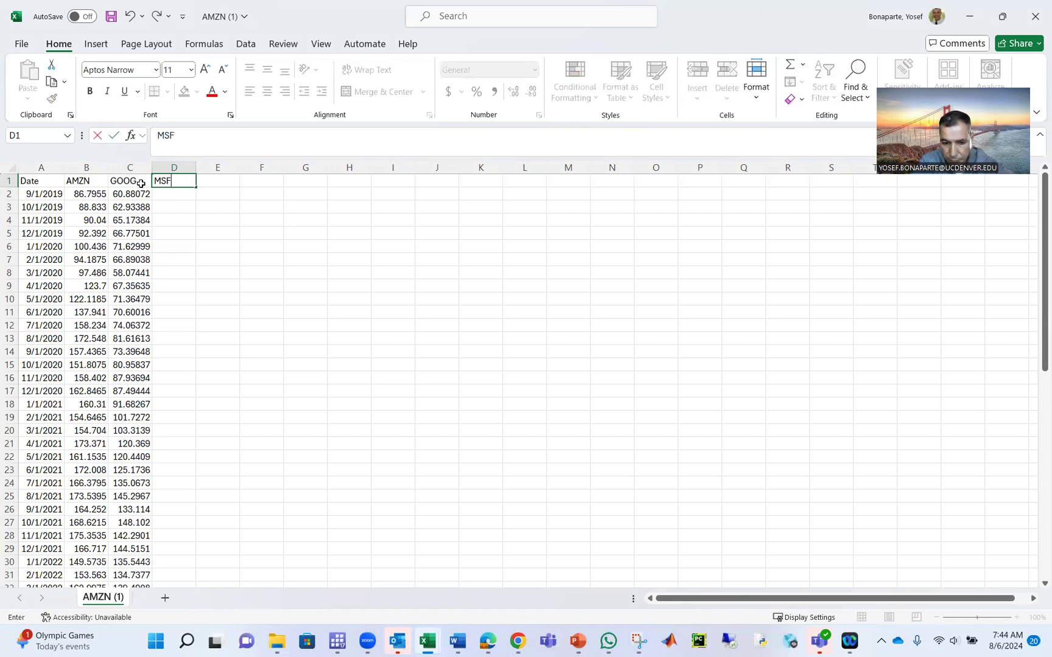
type("YT")
key("Return")
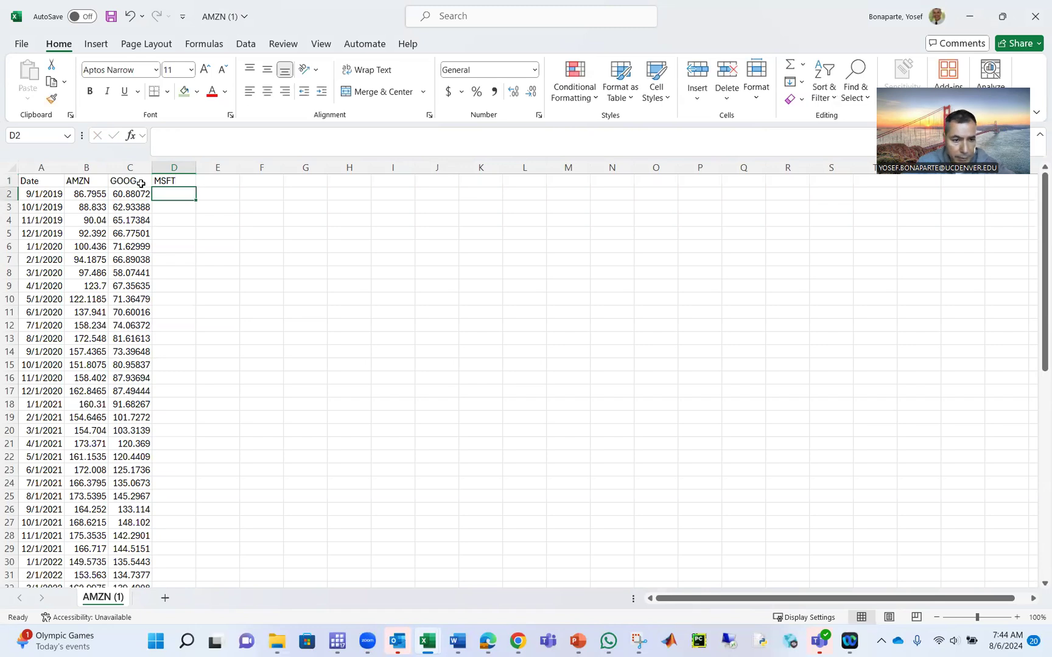
Step: Search 'msft' on Yahoo Finance and download Microsoft's monthly prices for the last five years as CSV
left_click(518, 641)
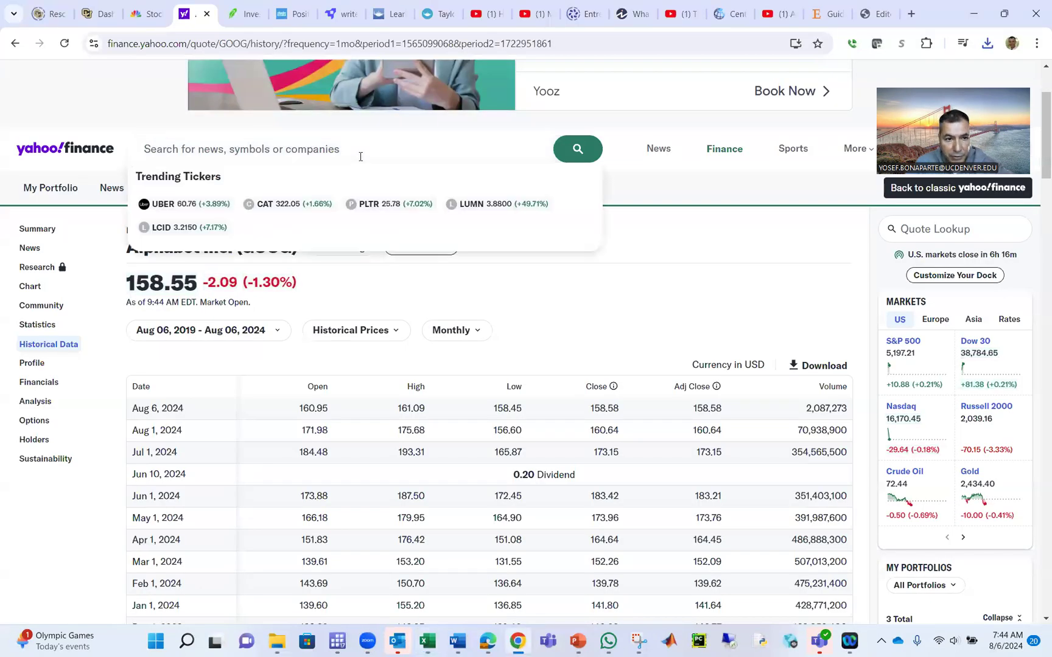
type("msft")
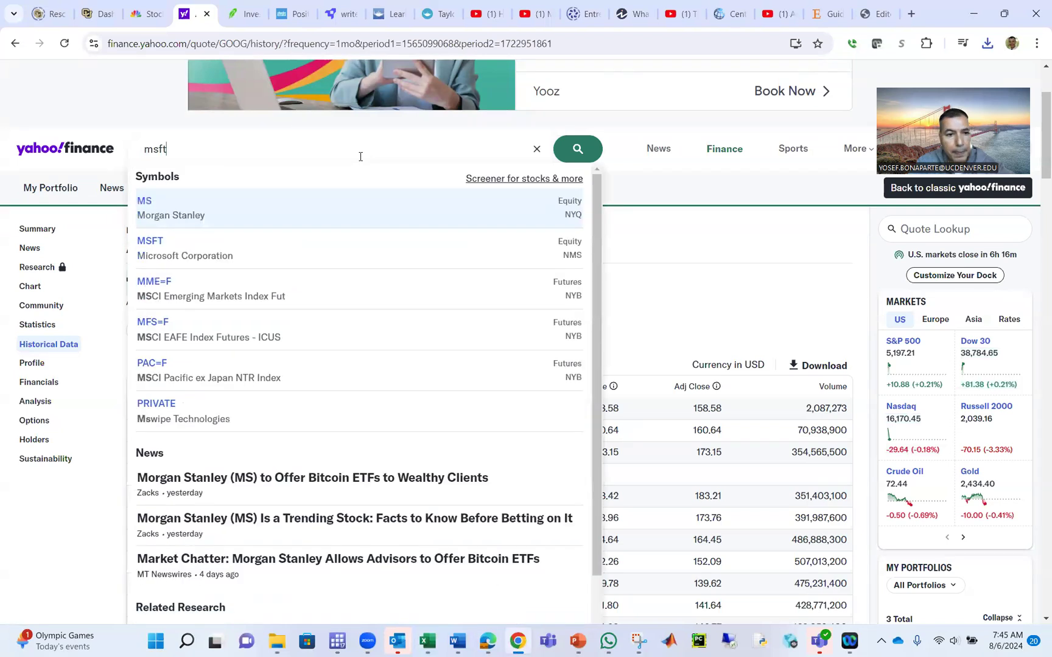
left_click(333, 210)
mouse_move(366, 302)
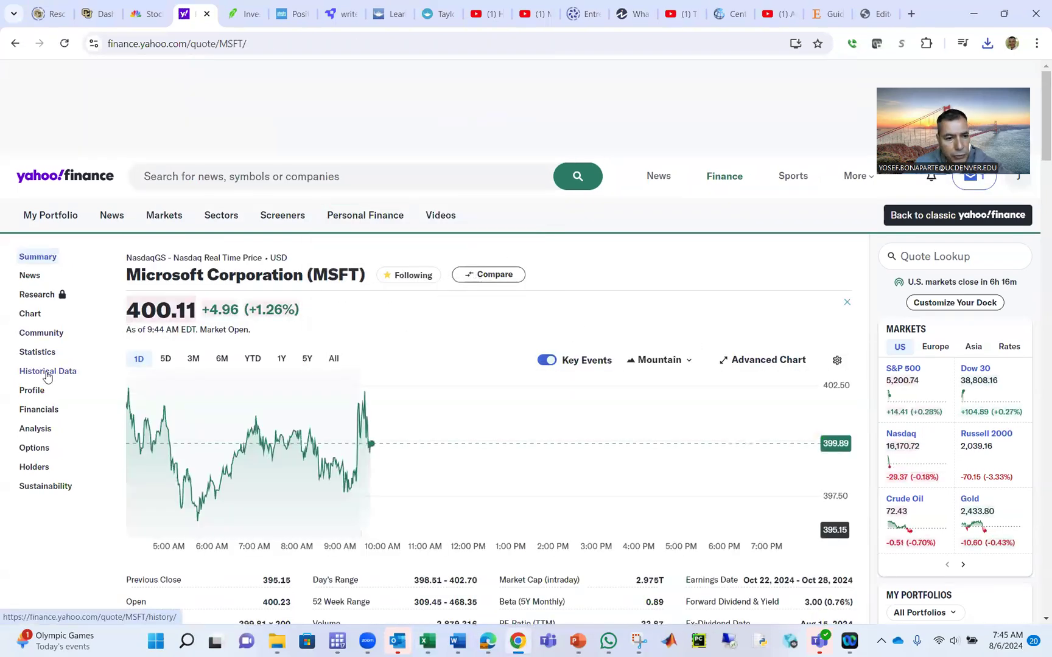
left_click(47, 373)
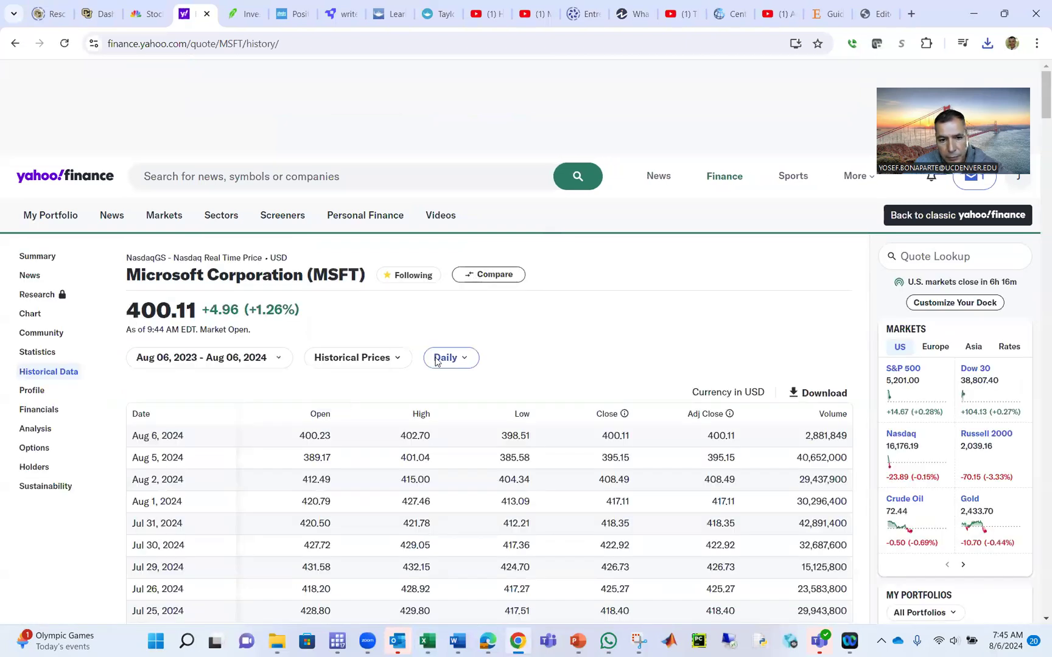
left_click(445, 358)
left_click(452, 436)
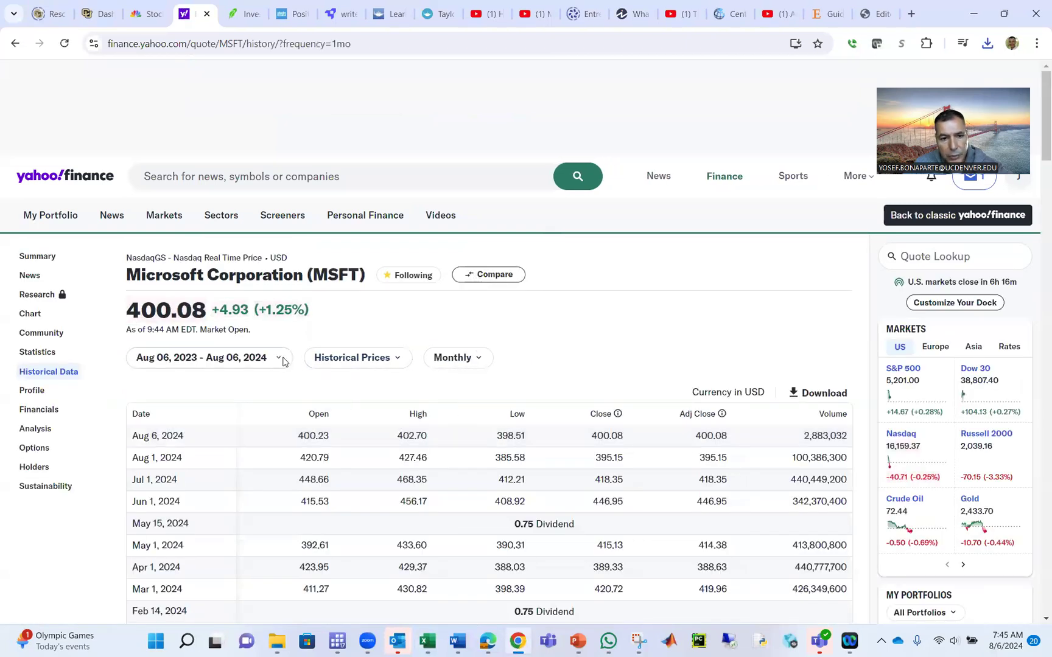
left_click(260, 357)
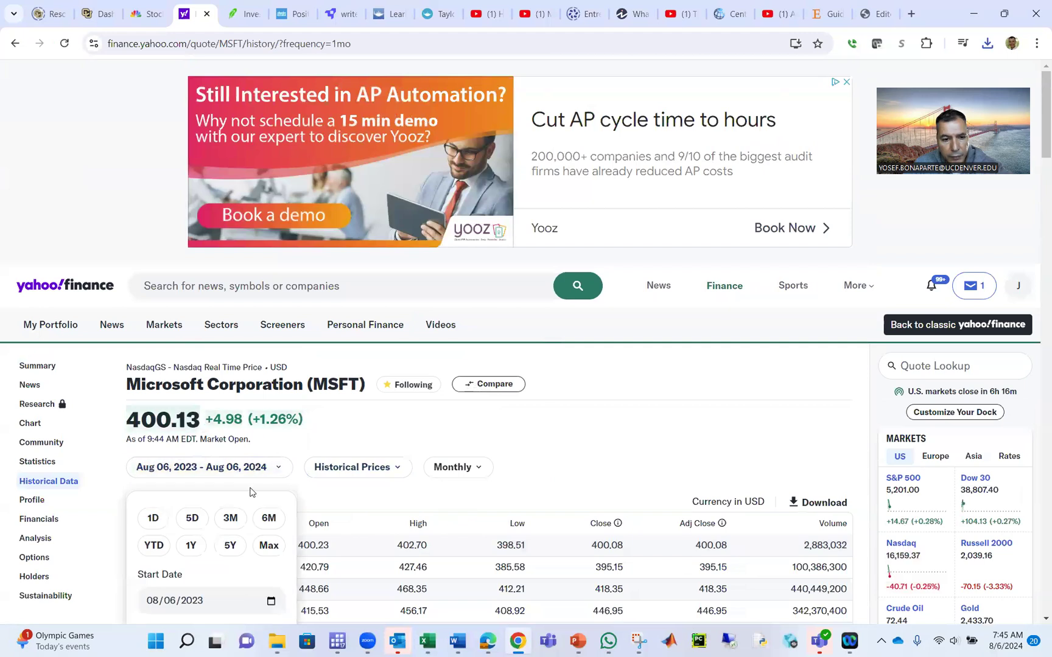
left_click(228, 545)
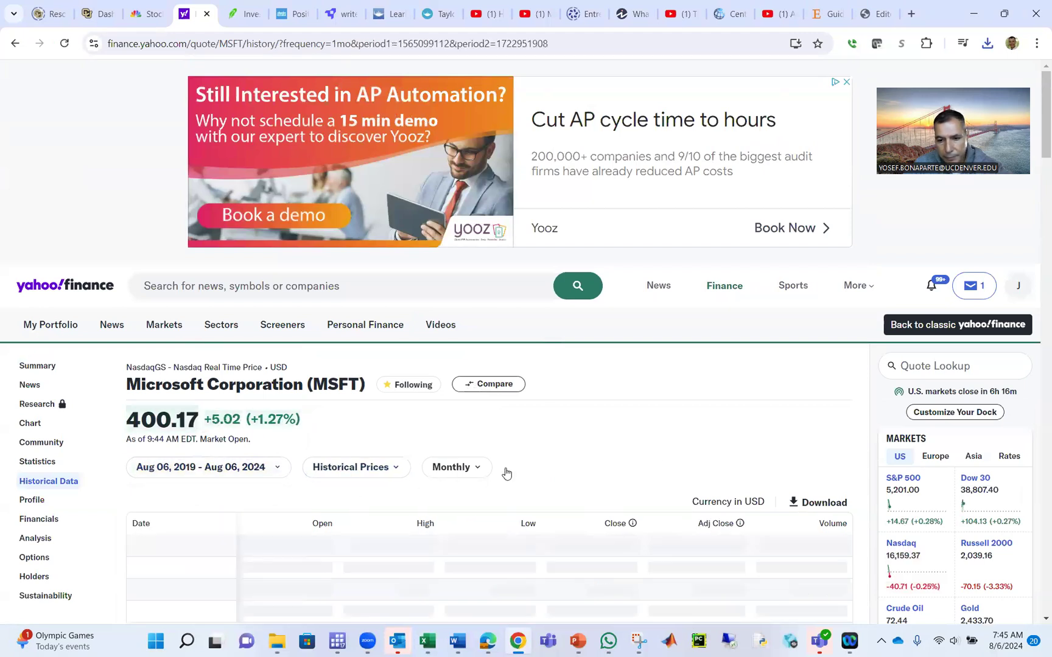
left_click(821, 504)
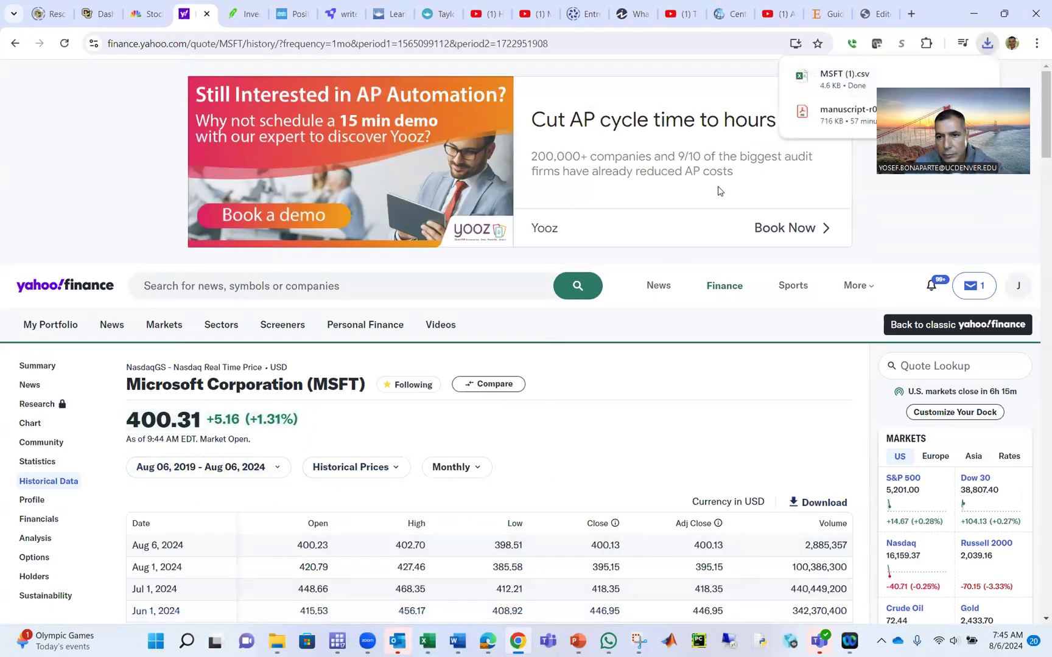
Step: Copy the MSFT (1).csv Adj Close column and paste it into column D of the AMZN (1) sheet
key("alt+Tab")
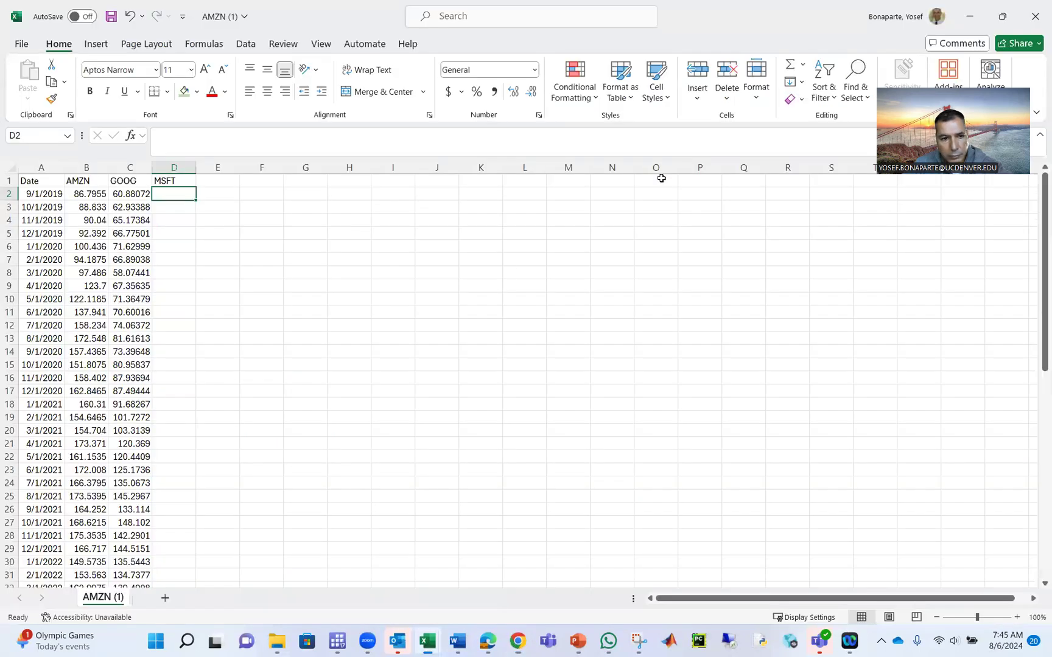
left_click(512, 273)
key("alt+Tab")
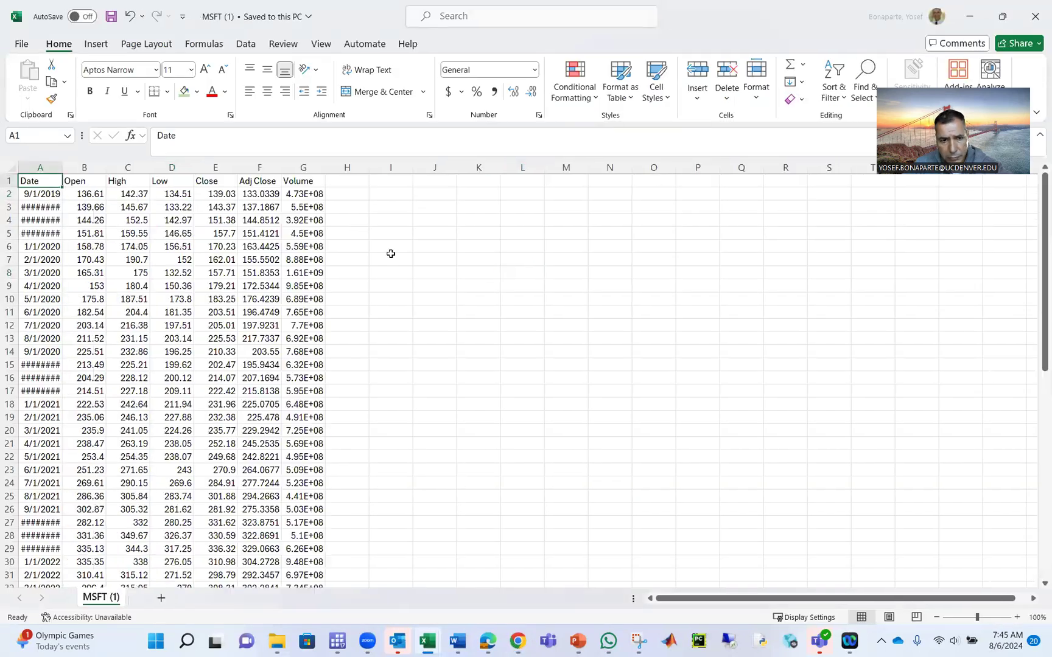
left_click(271, 180)
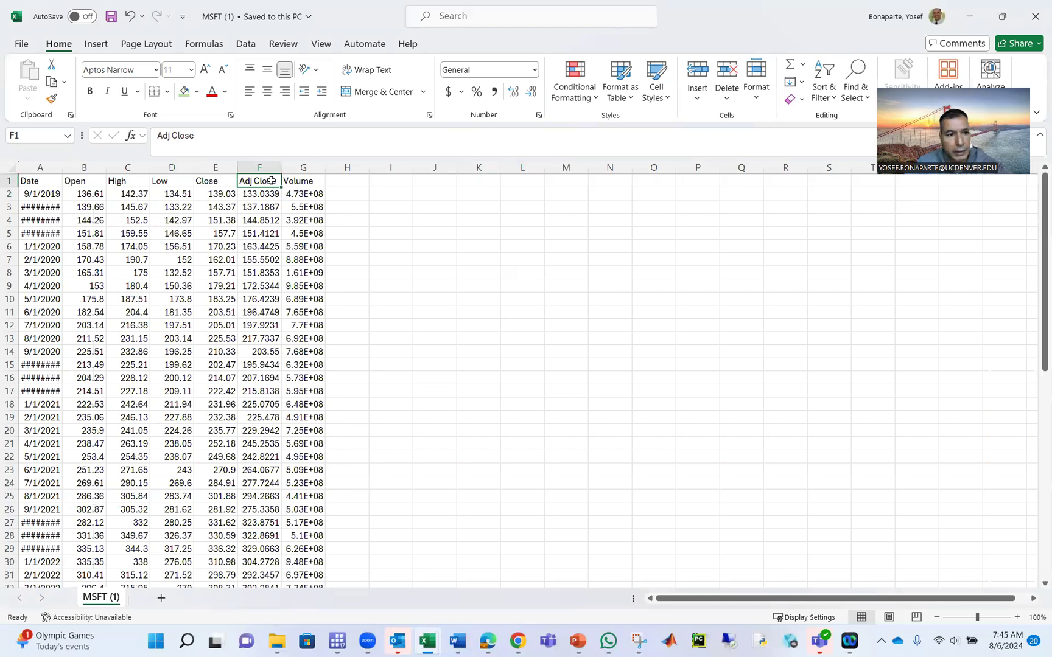
key("ctrl+shift+Down")
key("ctrl+c")
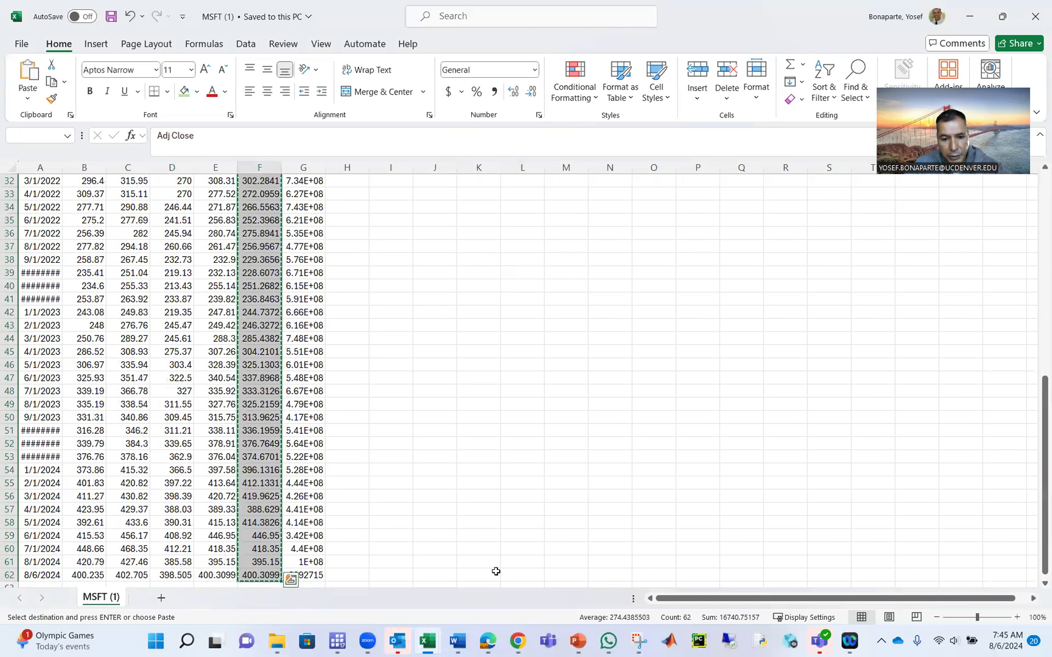
mouse_move(437, 644)
left_click(482, 585)
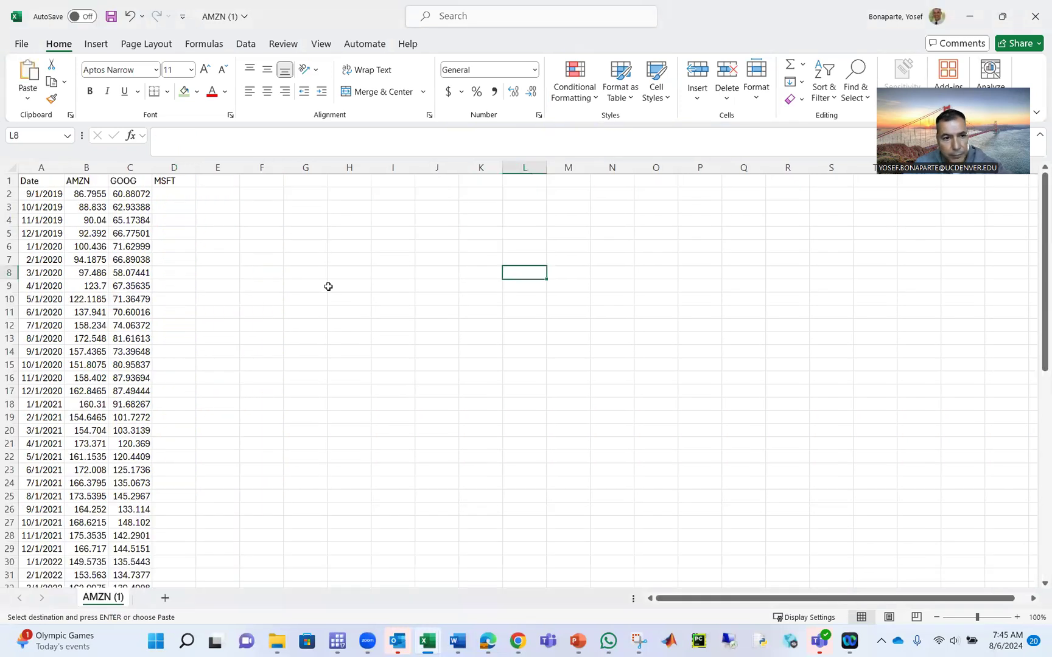
right_click(173, 182)
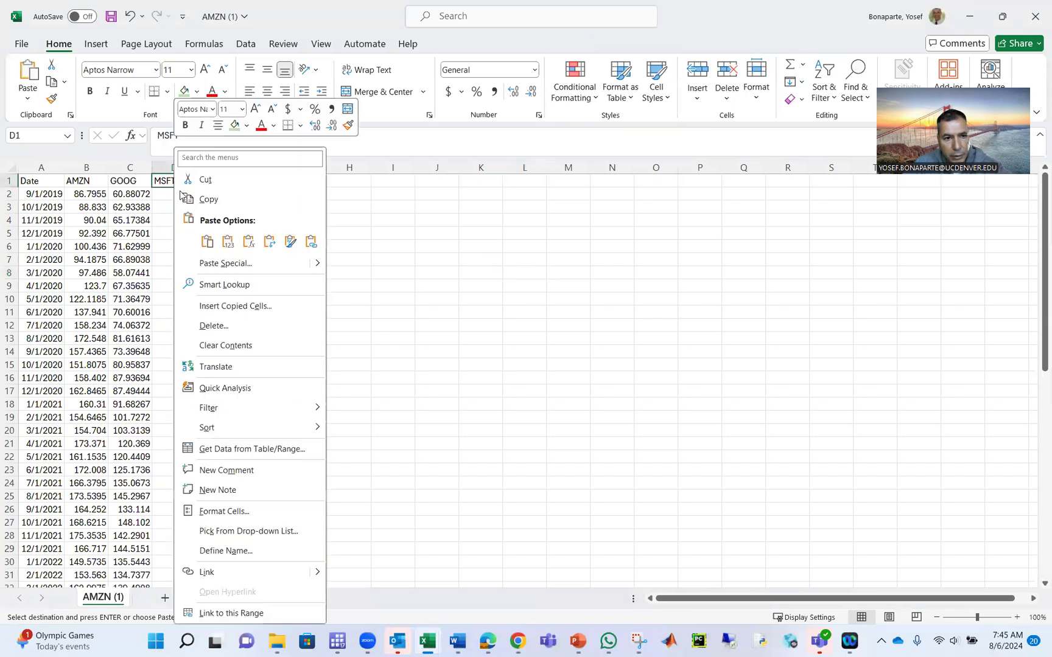
left_click(207, 241)
left_click(181, 185)
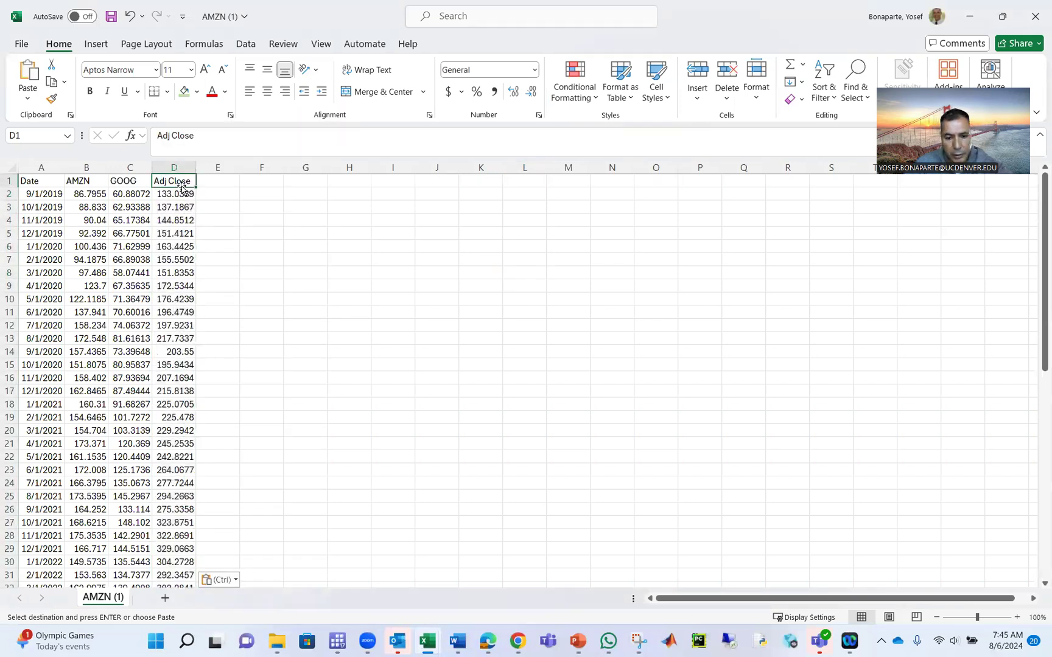
Step: Retitle D1 as MSFT and add a Portfolio header in E1
type("MSFT")
key("Tab")
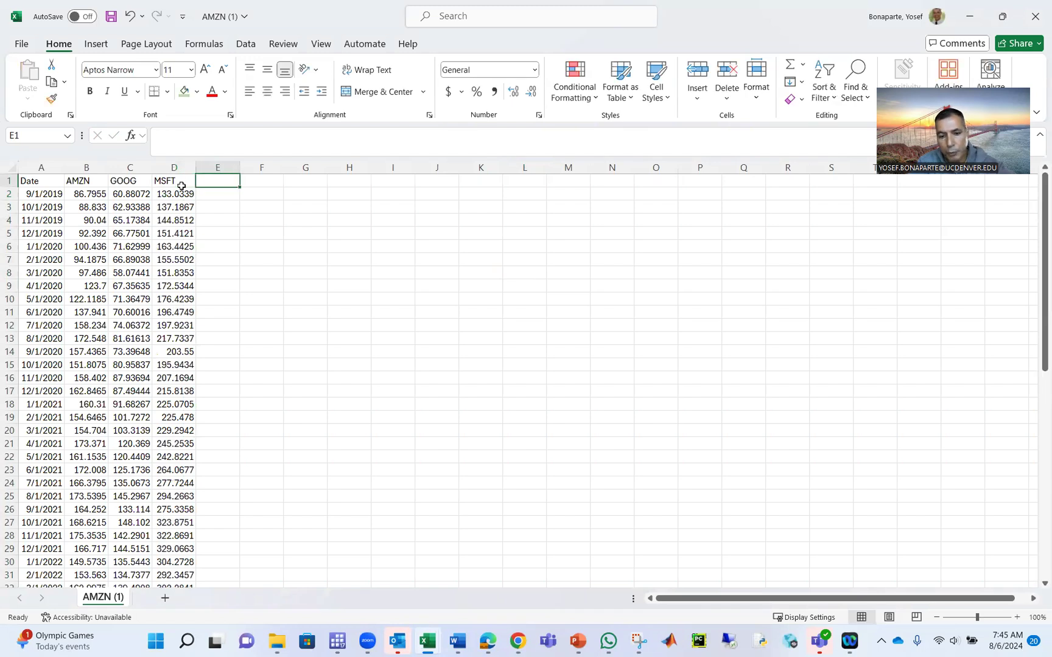
type("Portfolio")
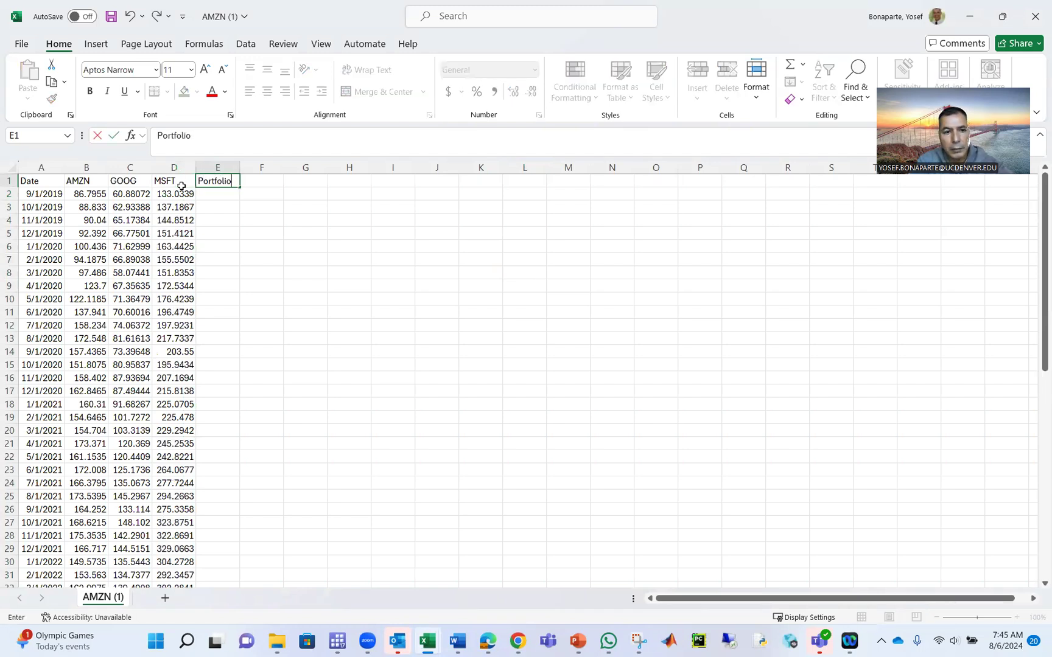
key("Return")
Step: Enter the portfolio value formula =100*B2+250*C2+D2*300 in E2
type("=")
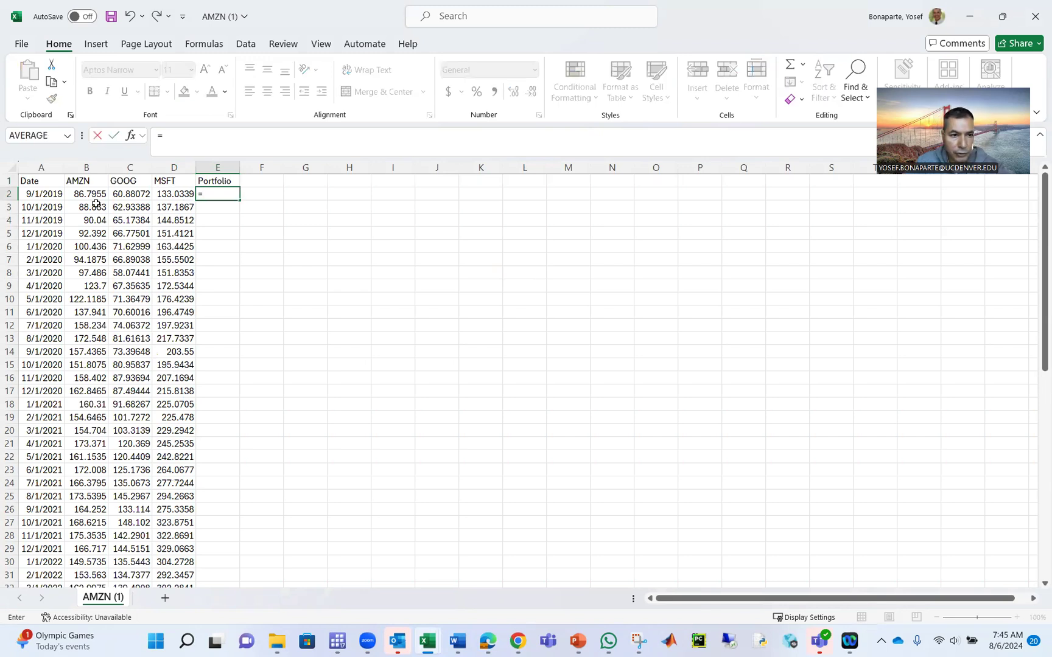
type("100")
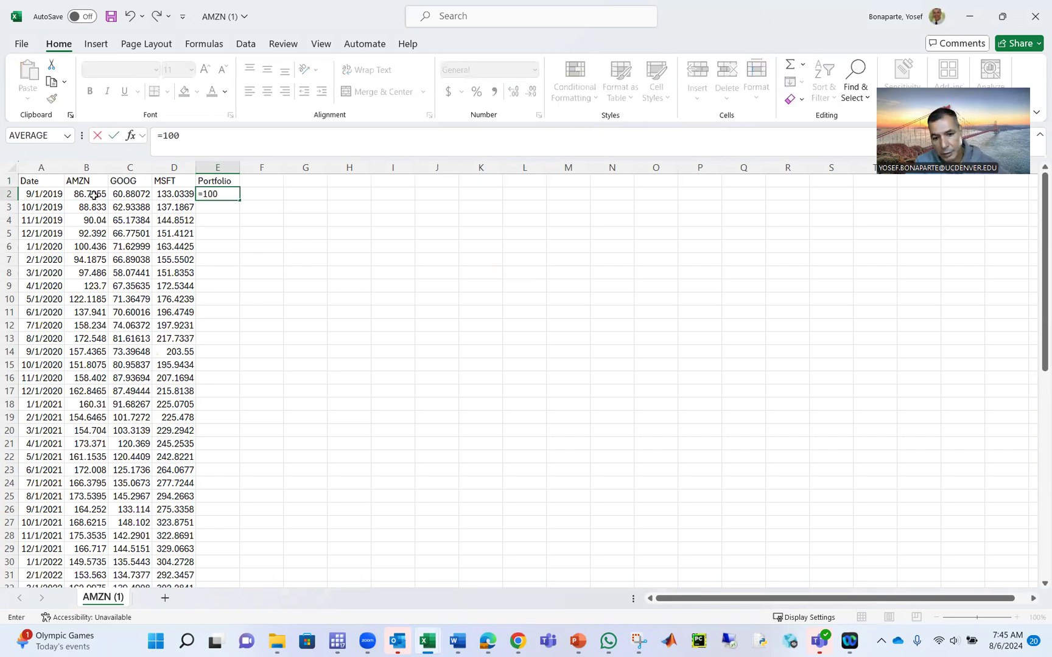
type("*")
left_click(94, 195)
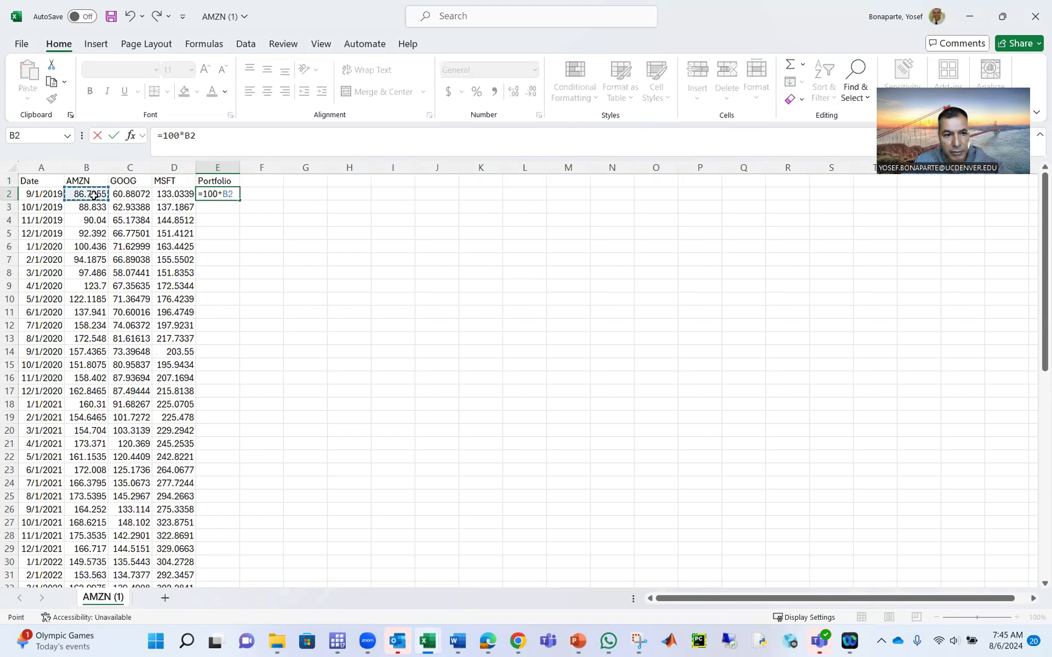
type("+")
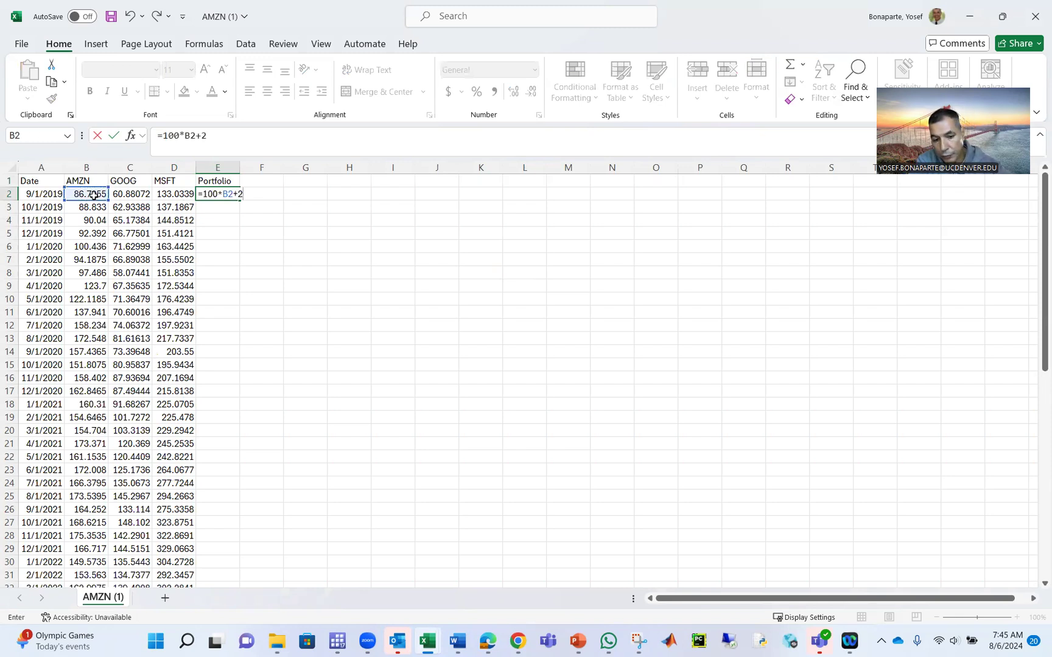
type("250")
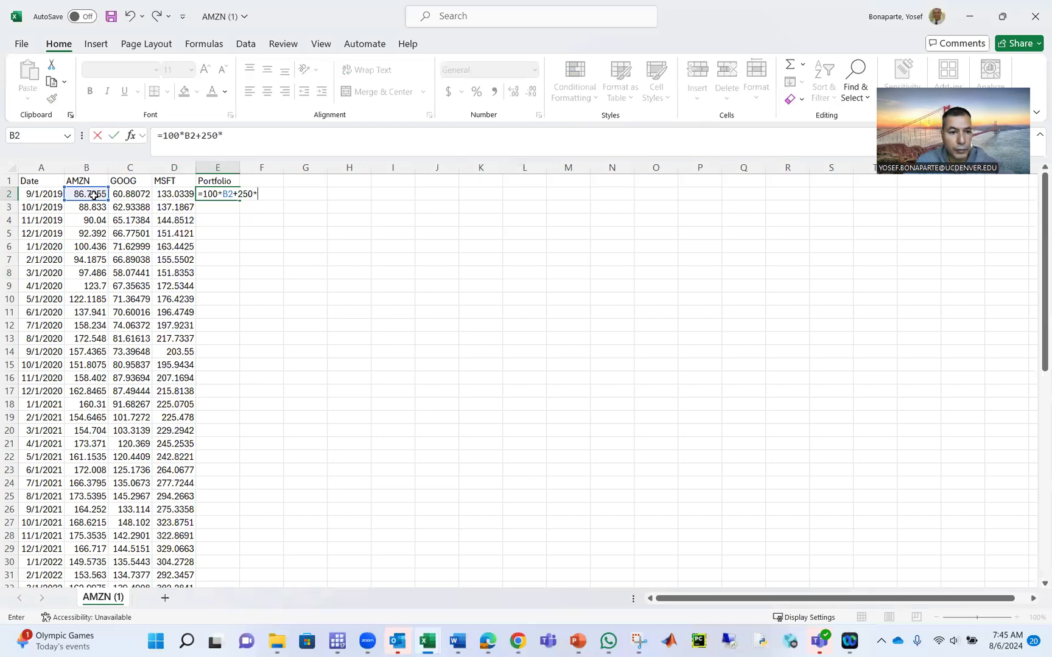
type("*")
left_click(130, 193)
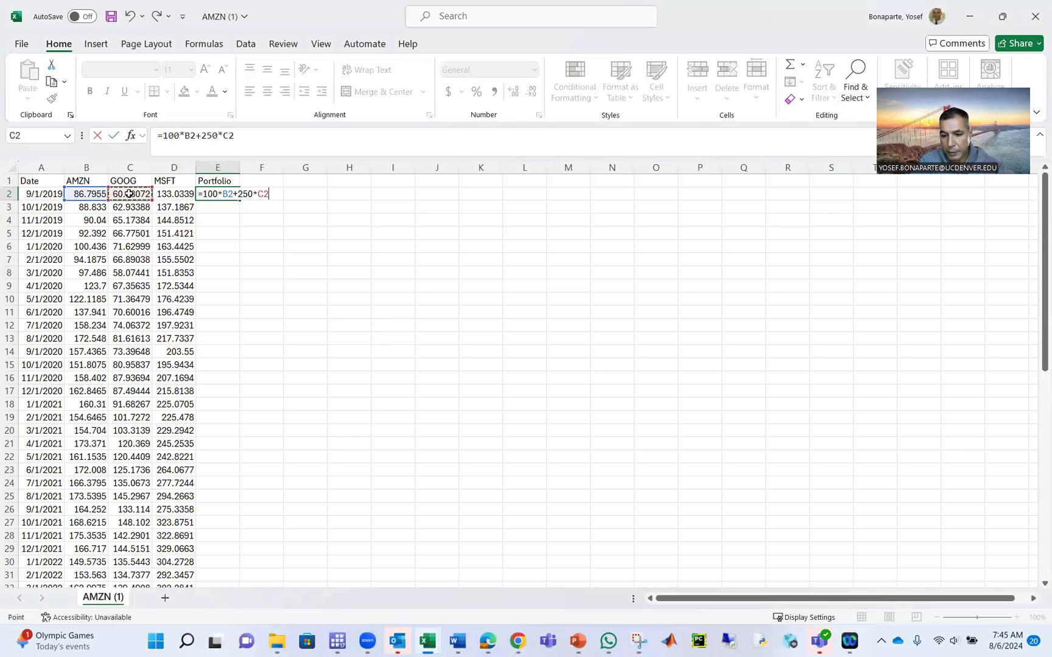
type("+")
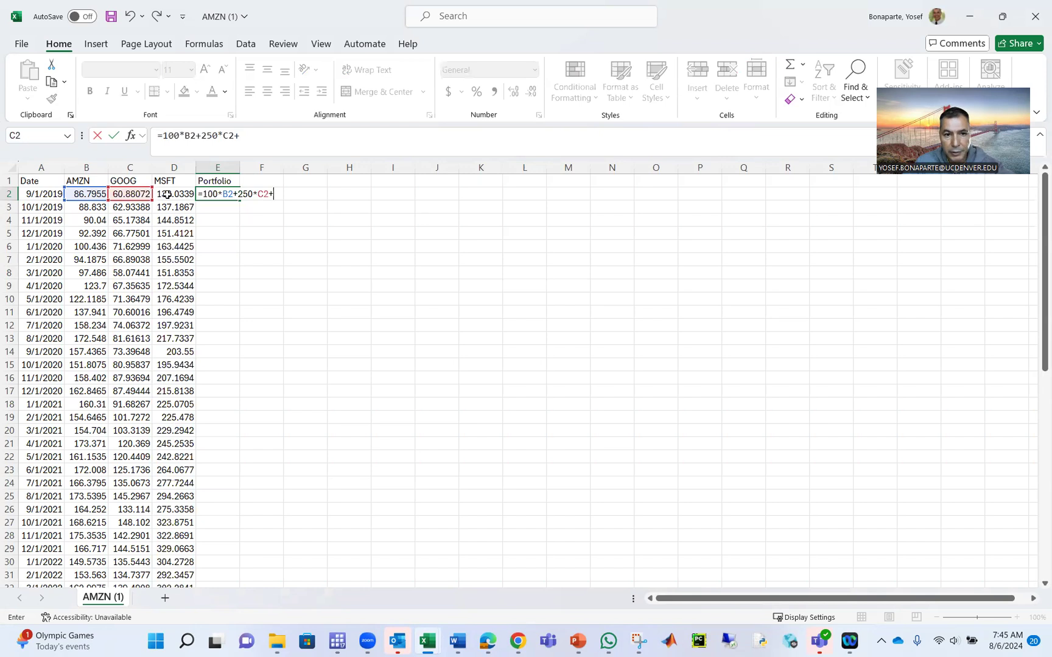
left_click(167, 195)
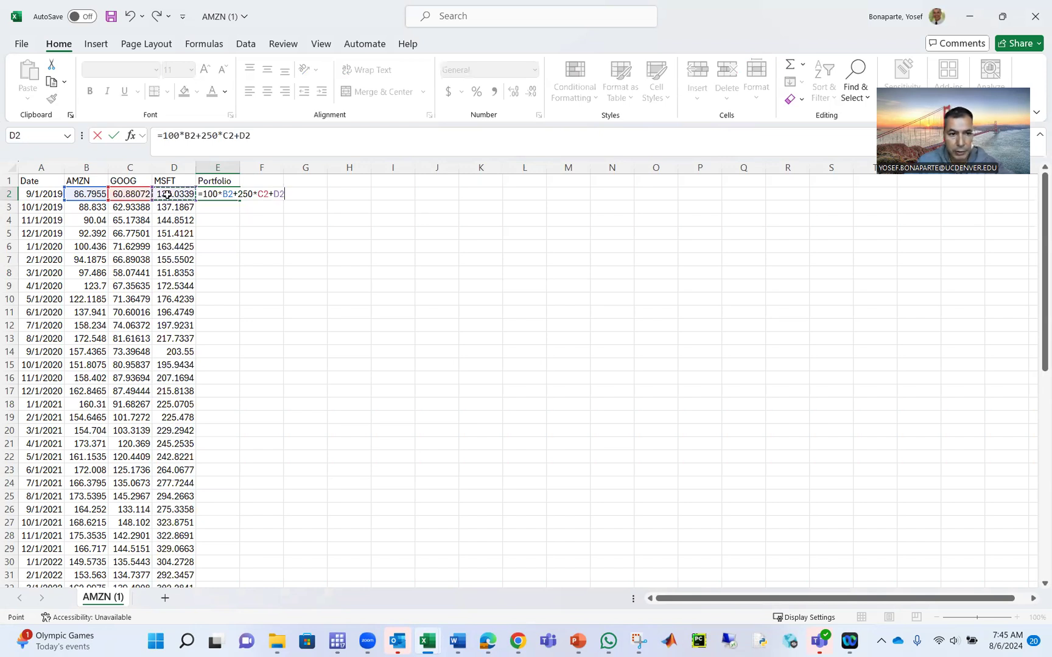
type("*3")
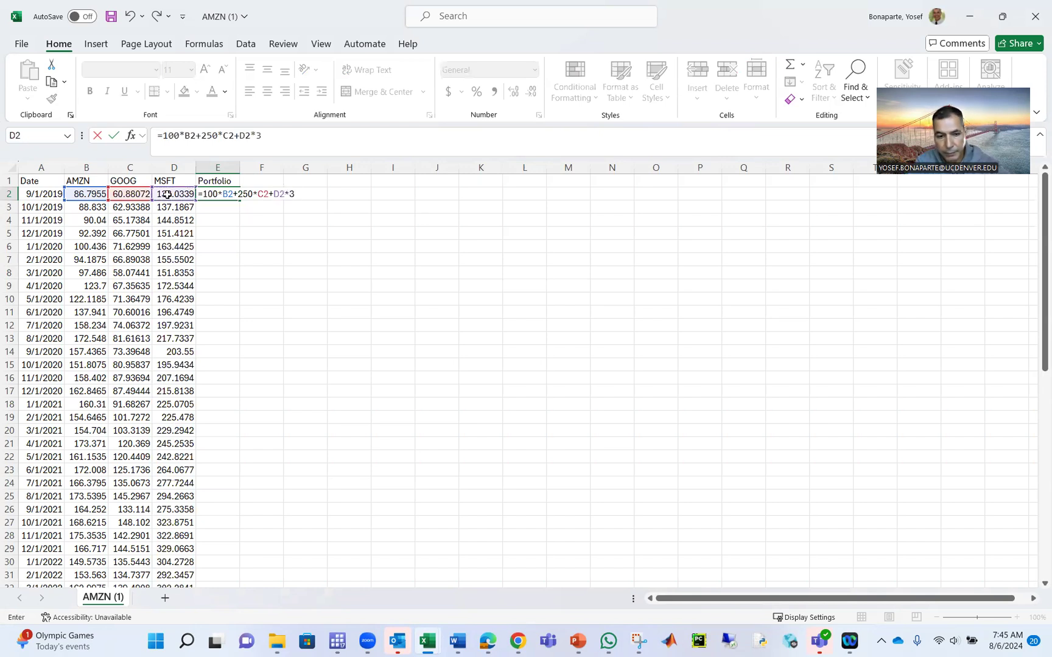
type("00")
key("Return")
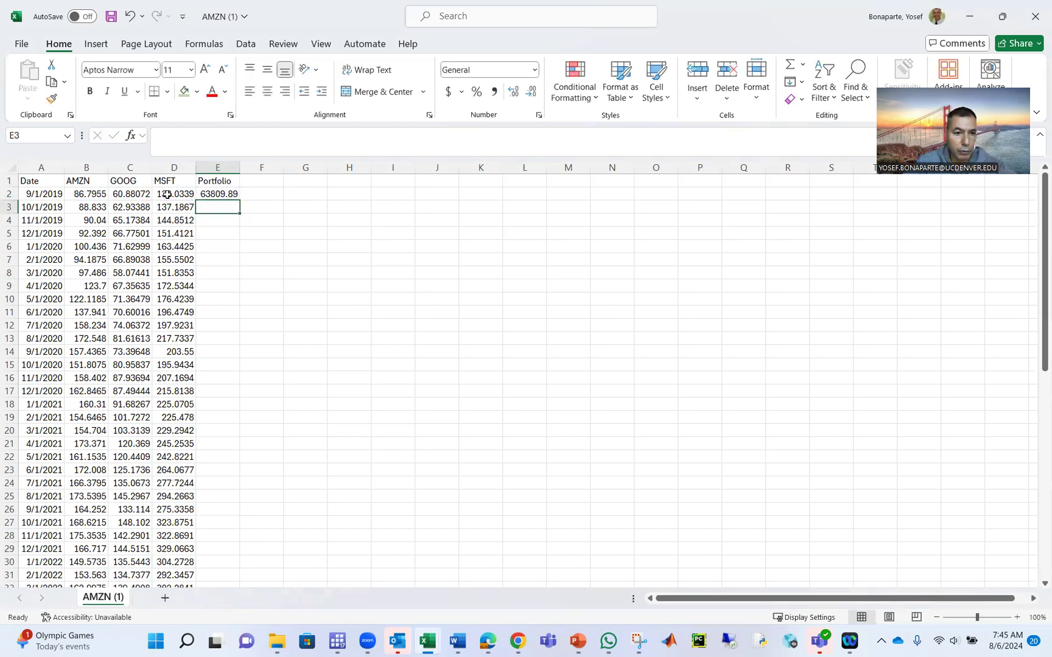
Step: Fill the portfolio formula down to row 62 and check the last row's result
left_click(212, 195)
double_click(240, 200)
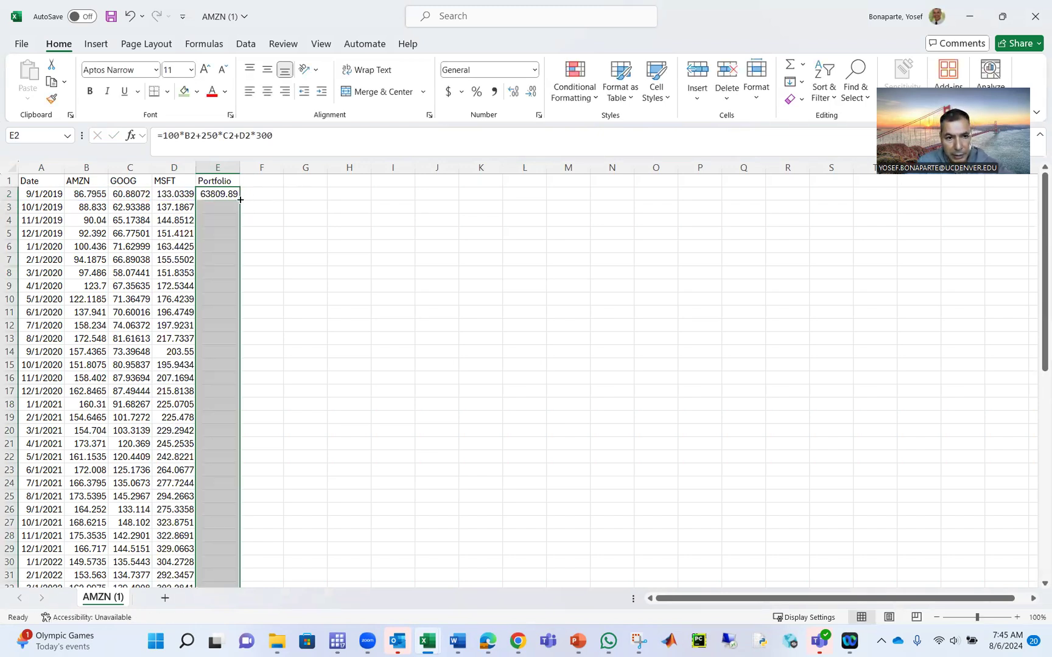
scroll(347, 418, "down", 15)
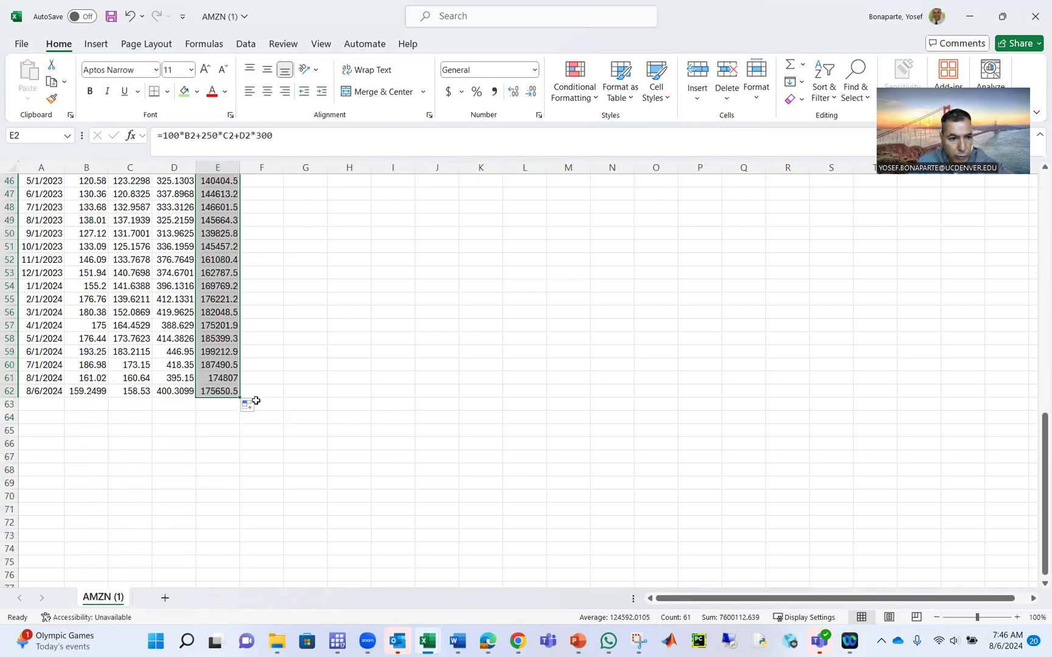
left_click(224, 390)
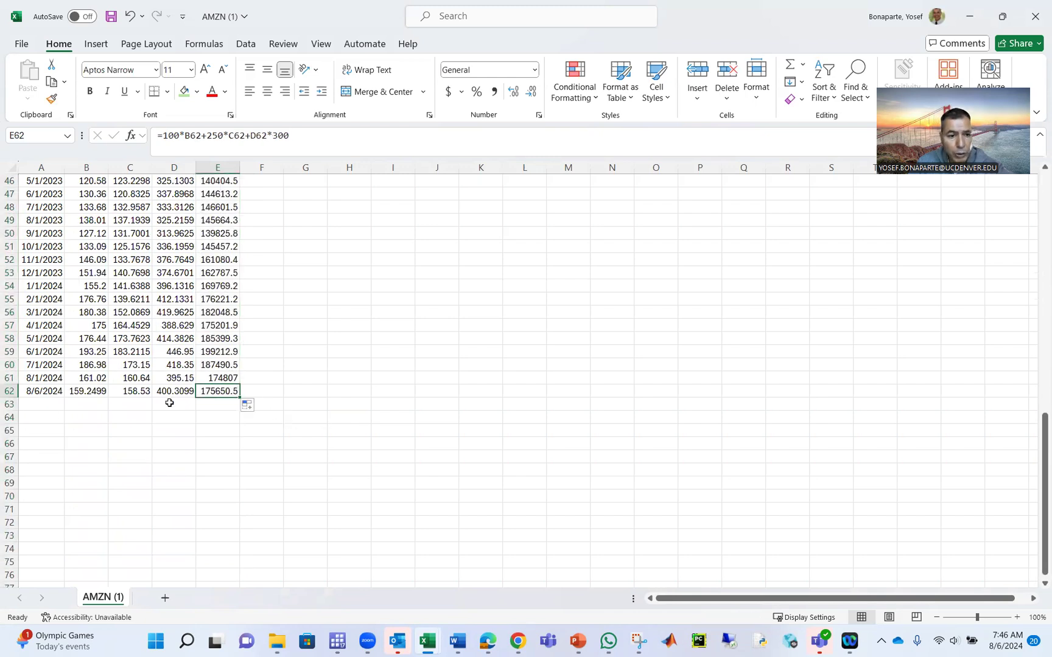
left_click(44, 414)
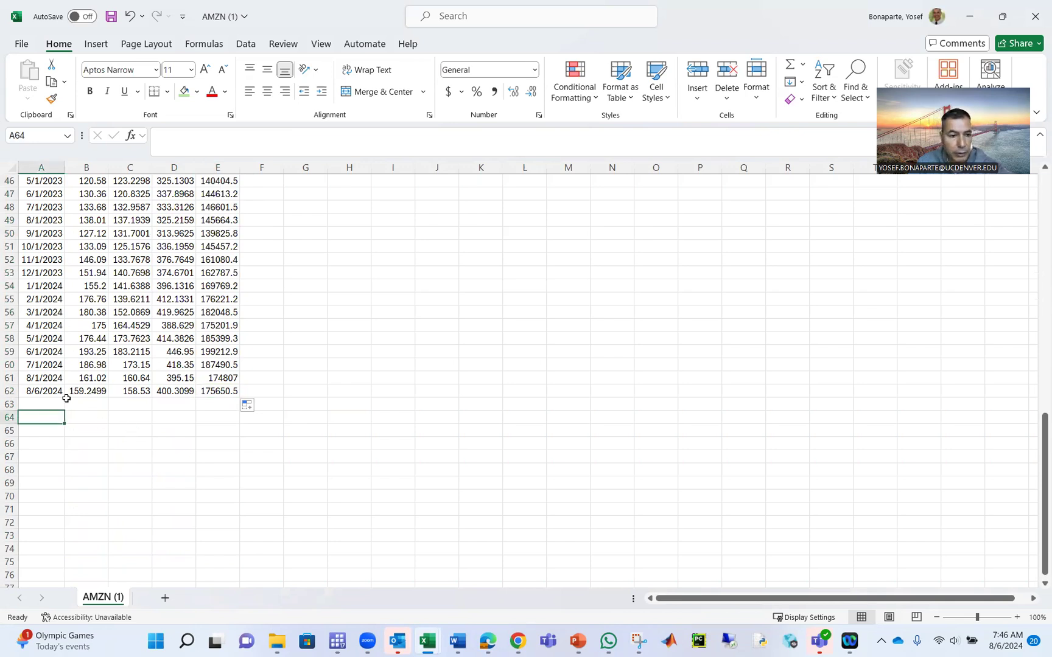
left_click_drag(1038, 513, 1038, 234)
Step: Insert a new column B before AMZN headed 'Monthly'
left_click(100, 169)
right_click(92, 169)
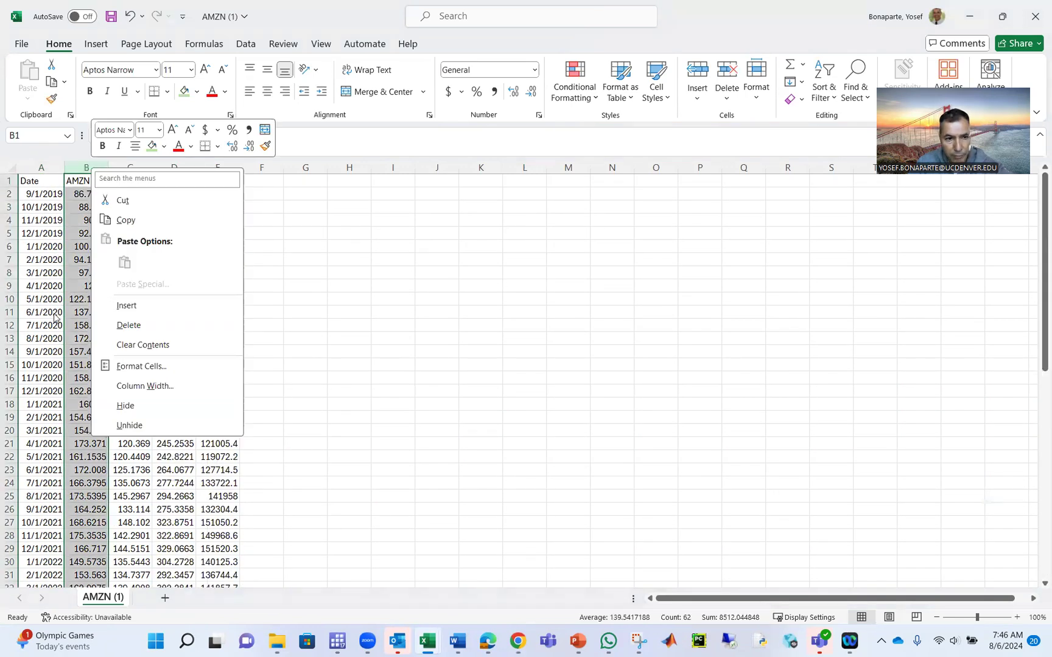
left_click(126, 305)
left_click(92, 183)
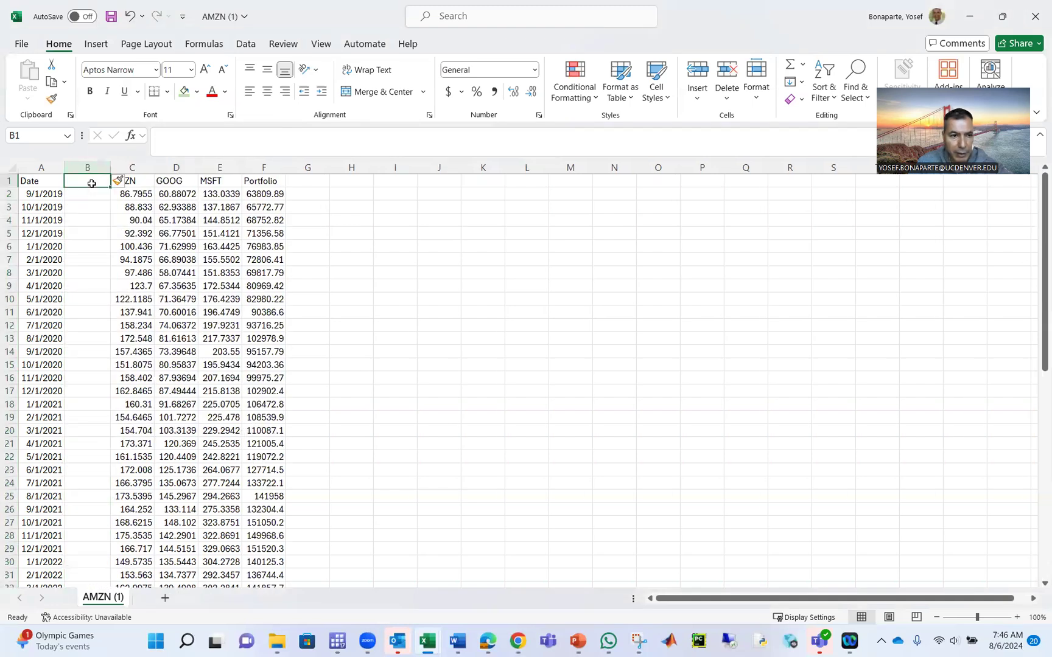
type("Monthly")
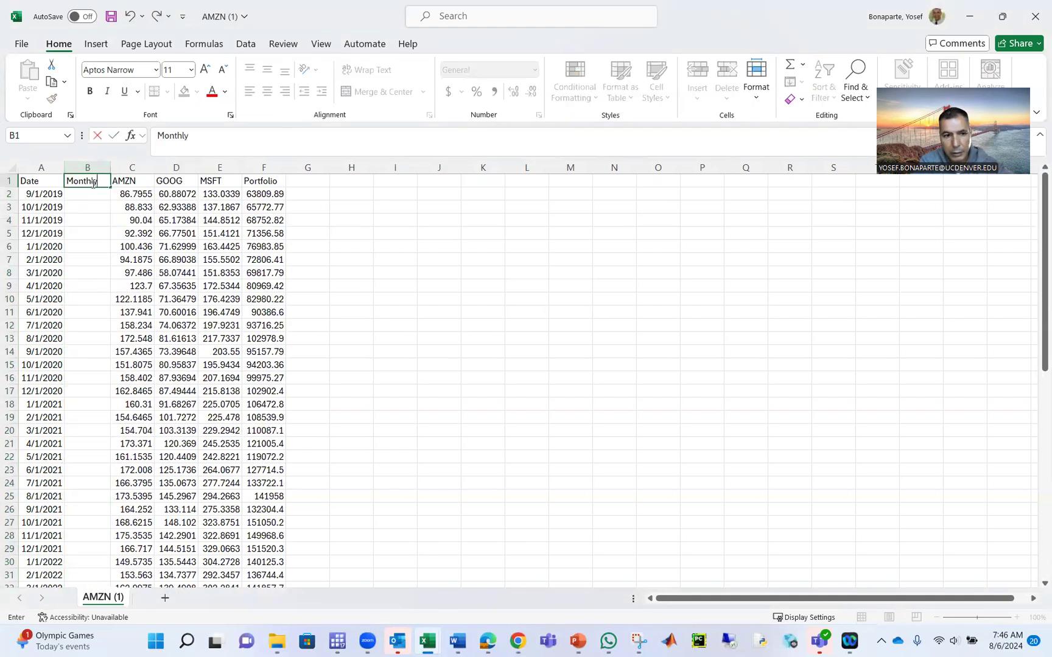
key("Return")
Step: Enter 1 and 2 in B2:B3, fixing B2's date-converted value
type("1")
key("Return")
type("2")
key("Return")
key("Up")
key("Up")
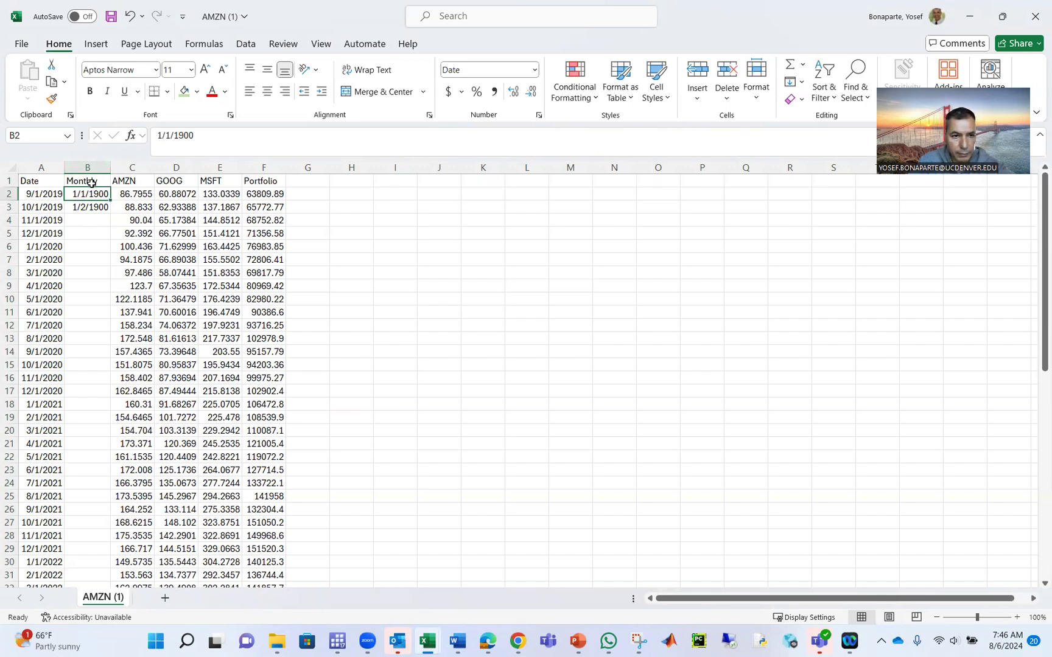
left_click(225, 148)
key("BackSpace")
key("BackSpace")
key("BackSpace")
key("BackSpace")
key("BackSpace")
key("BackSpace")
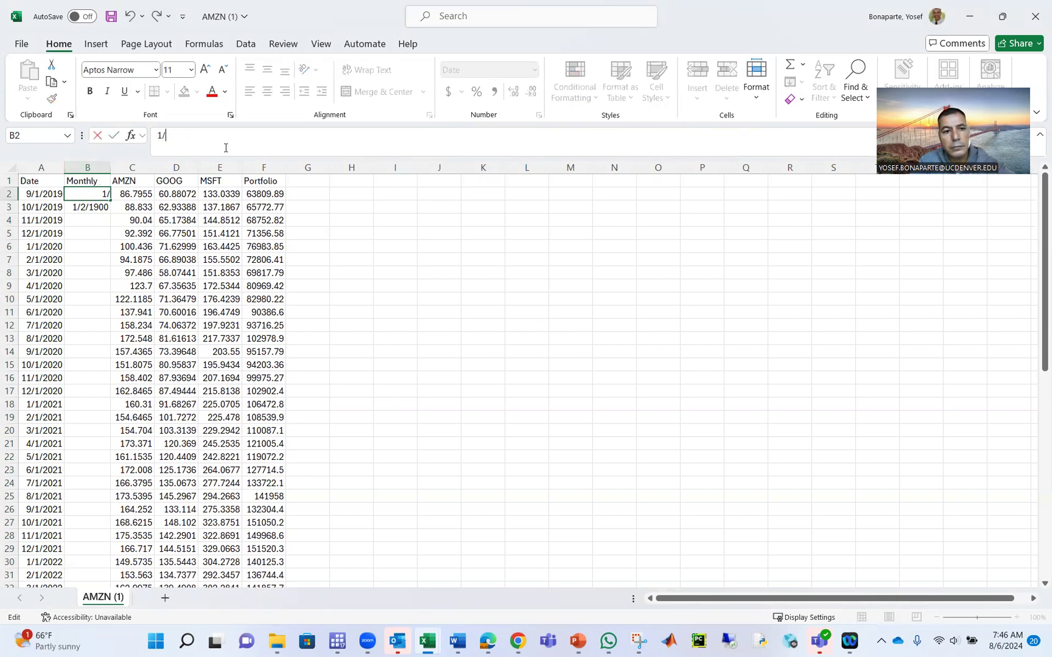
key("Return")
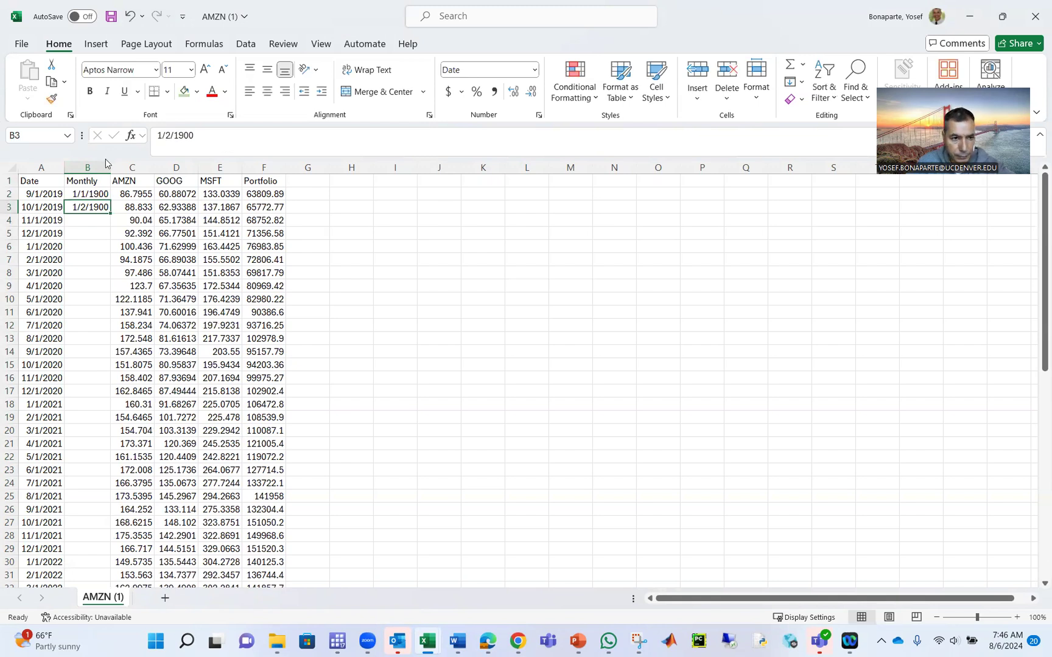
Step: Format the Monthly column as text, centred horizontally and vertically
right_click(95, 162)
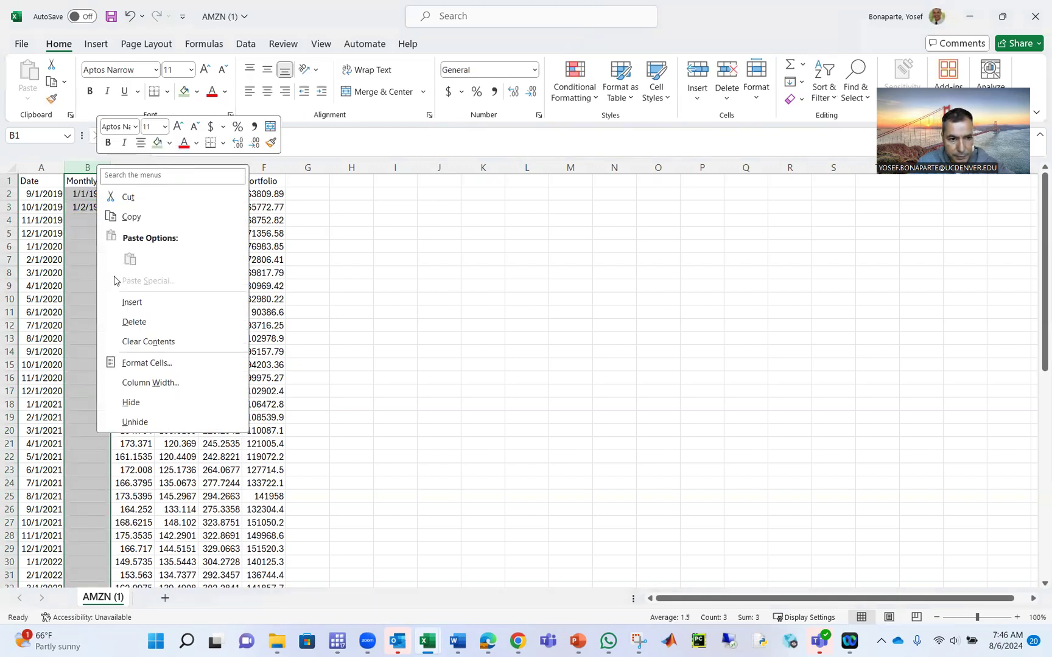
left_click(146, 367)
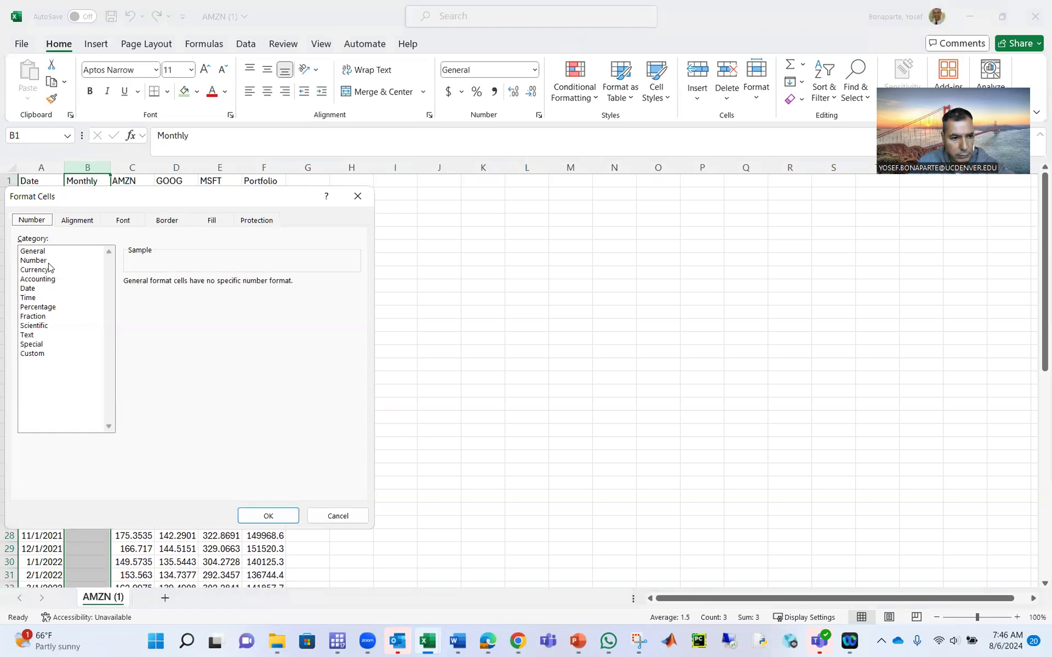
left_click(46, 336)
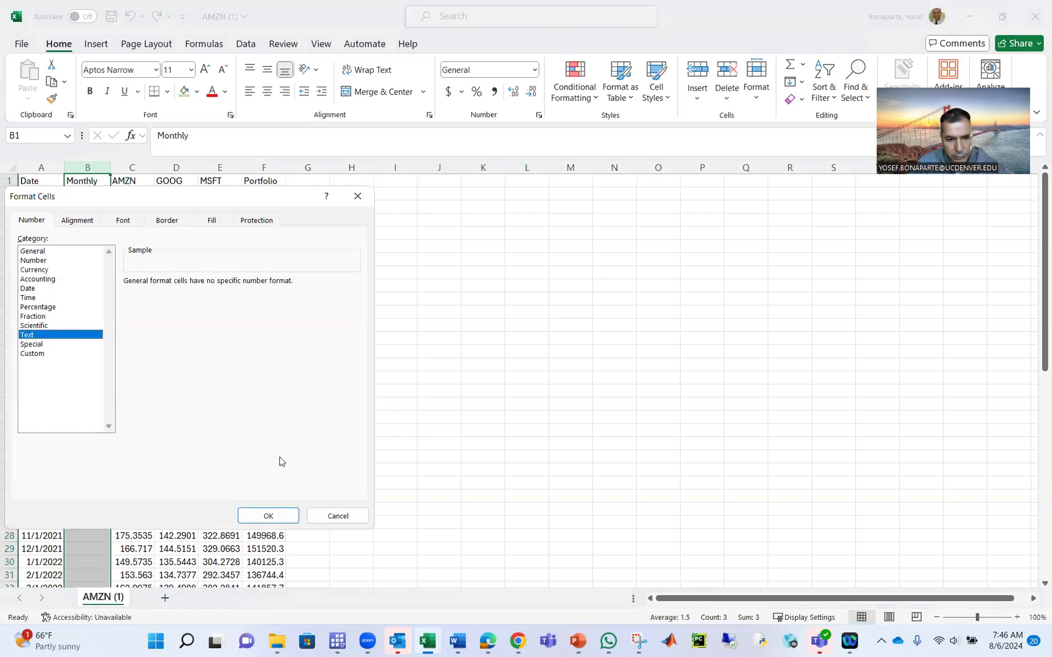
left_click(268, 516)
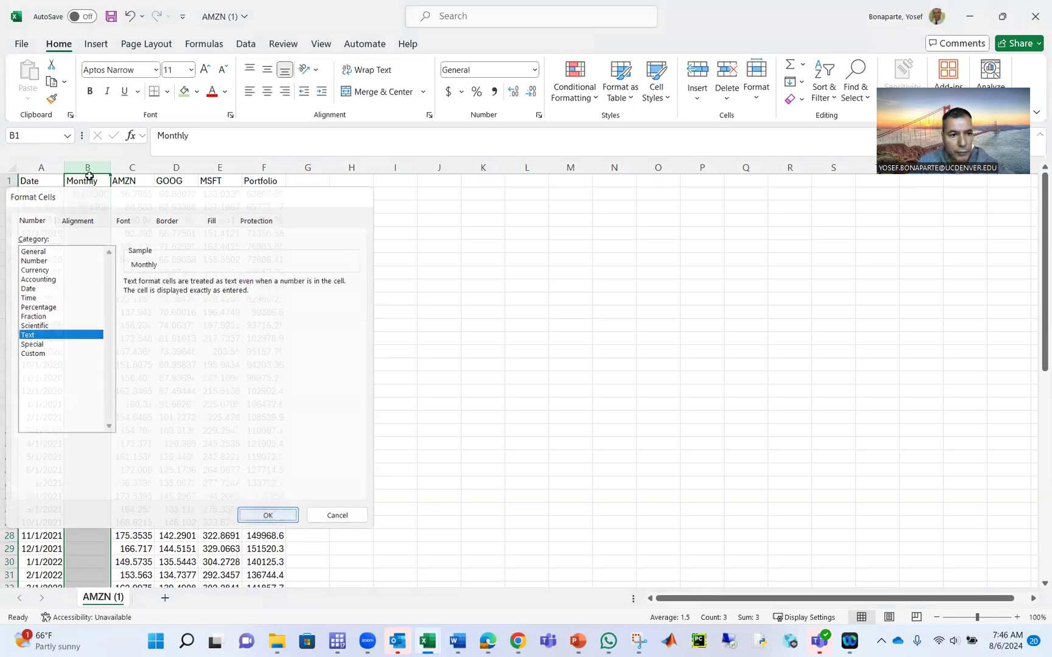
left_click(266, 91)
left_click(266, 69)
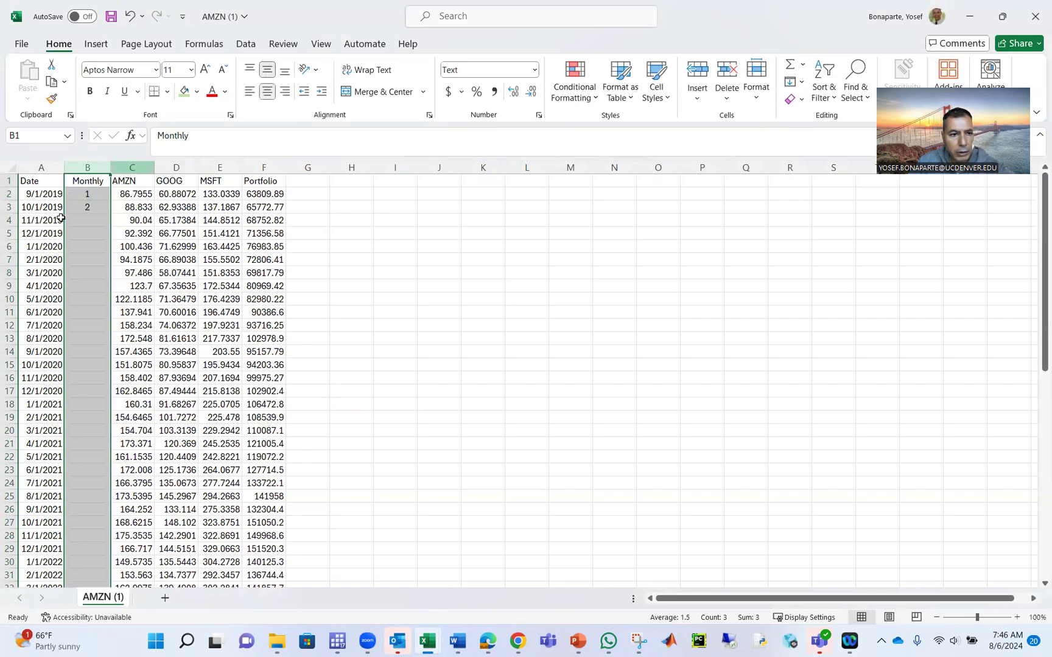
left_click(84, 199)
Step: Fill the month numbering down column B through 60
left_click_drag(84, 199, 87, 207)
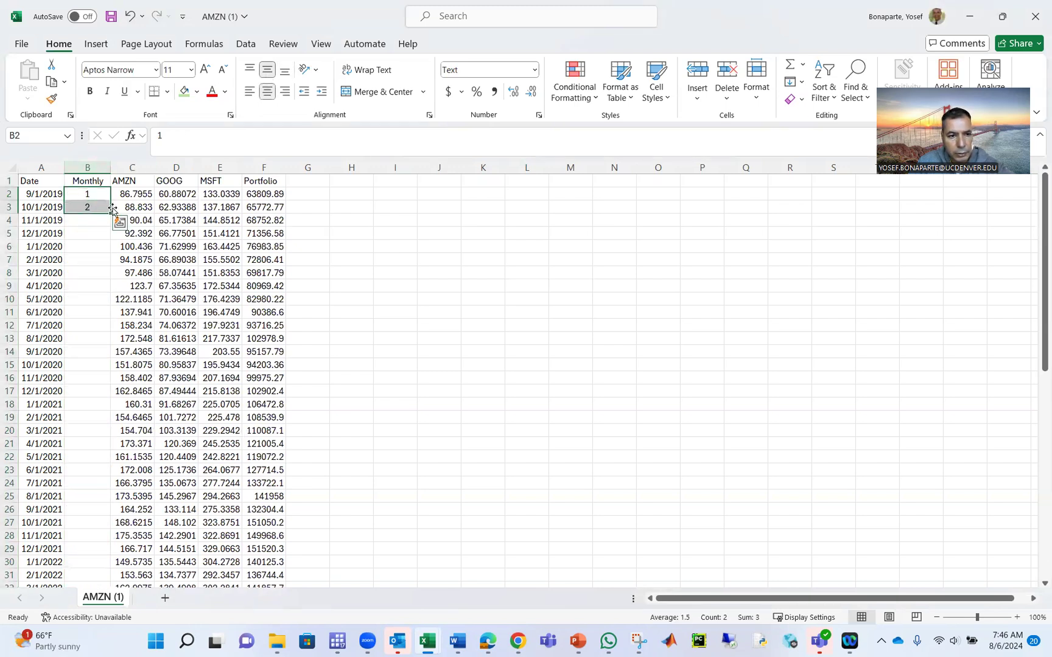
double_click(111, 213)
scroll(513, 277, "down", 11)
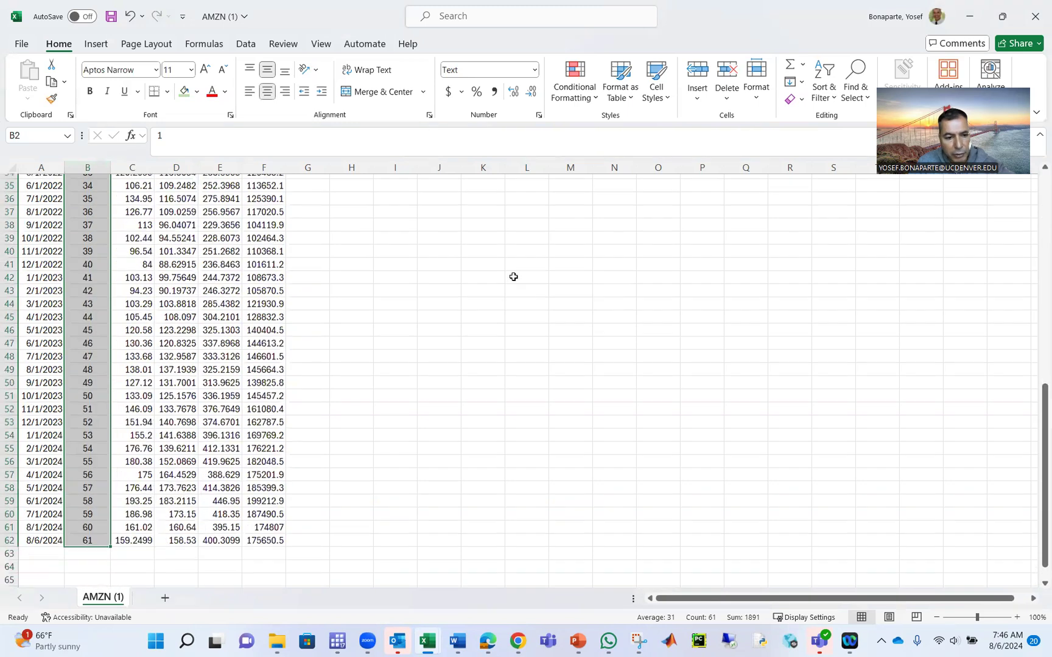
scroll(165, 383, "down", 4)
Step: Clear the partial 8/6/2024 row A62:F62
left_click(88, 390)
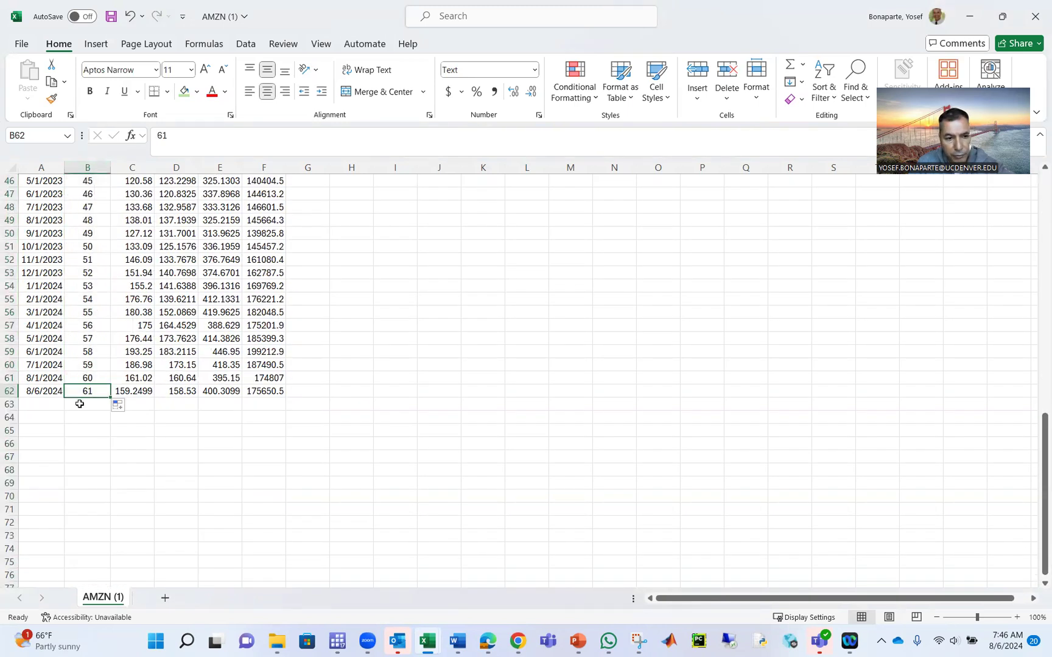
left_click_drag(39, 391, 254, 389)
key("Delete")
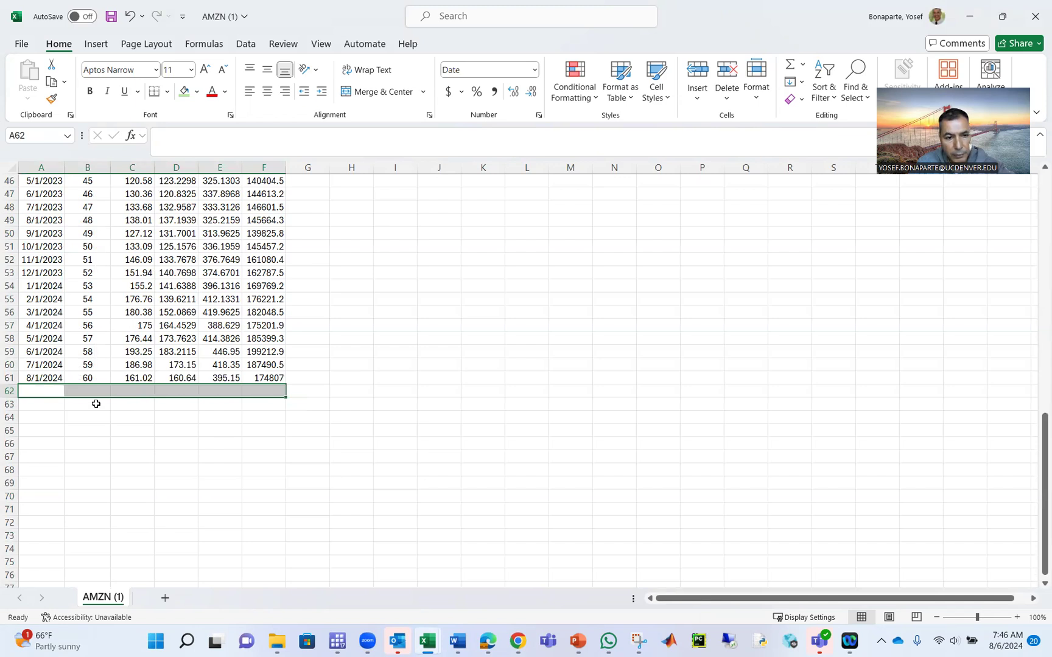
scroll(264, 323, "up", 15)
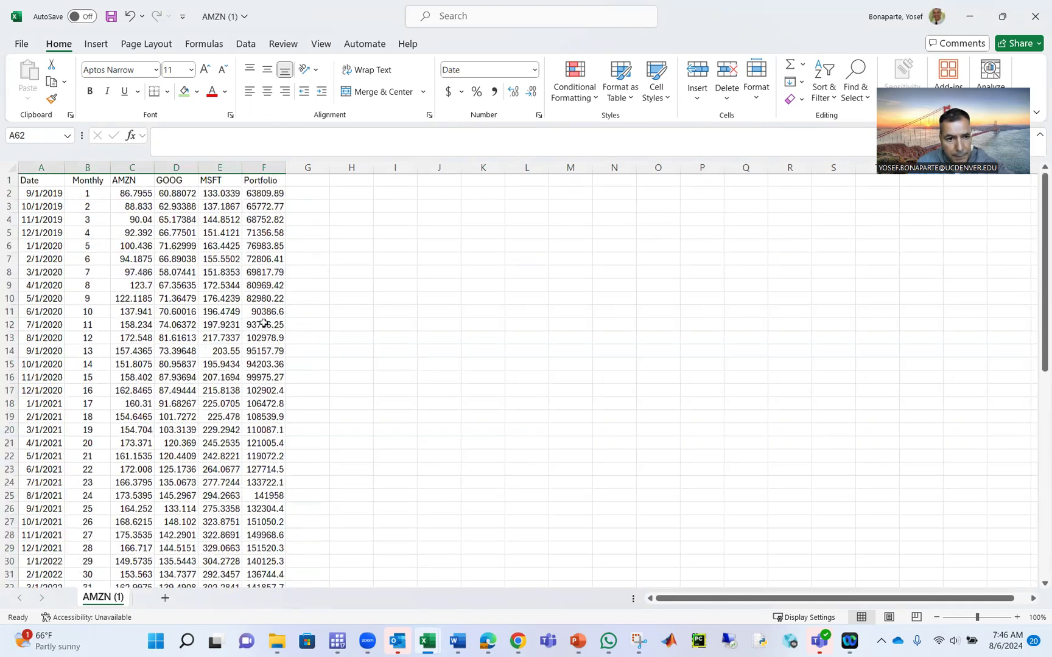
Step: Freeze the top header row from the View tab
key("ctrl+Home")
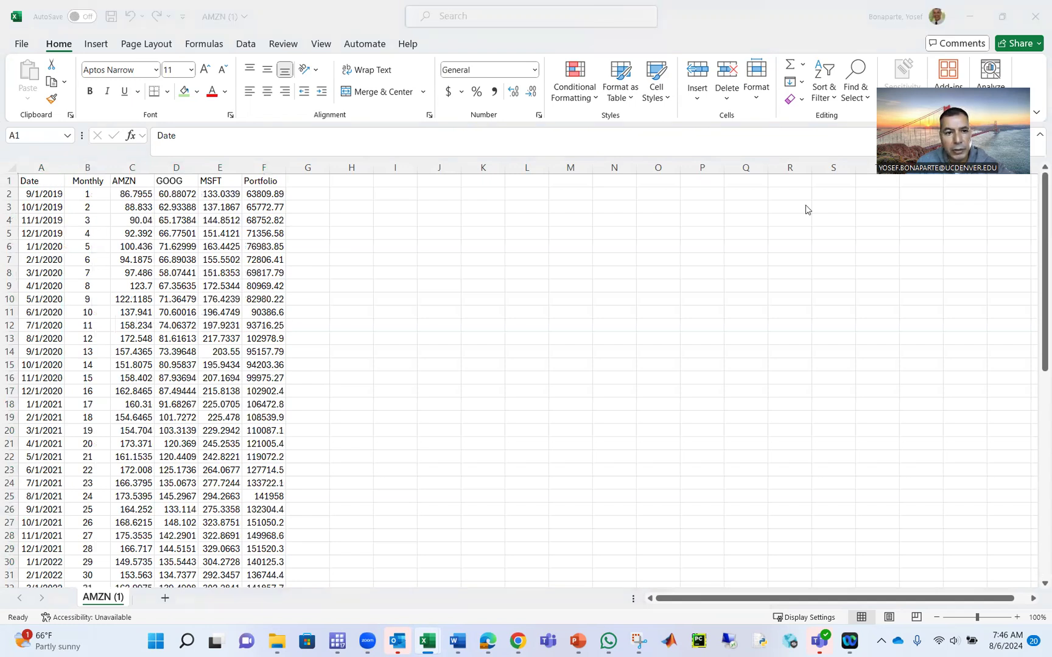
left_click(322, 48)
left_click(701, 85)
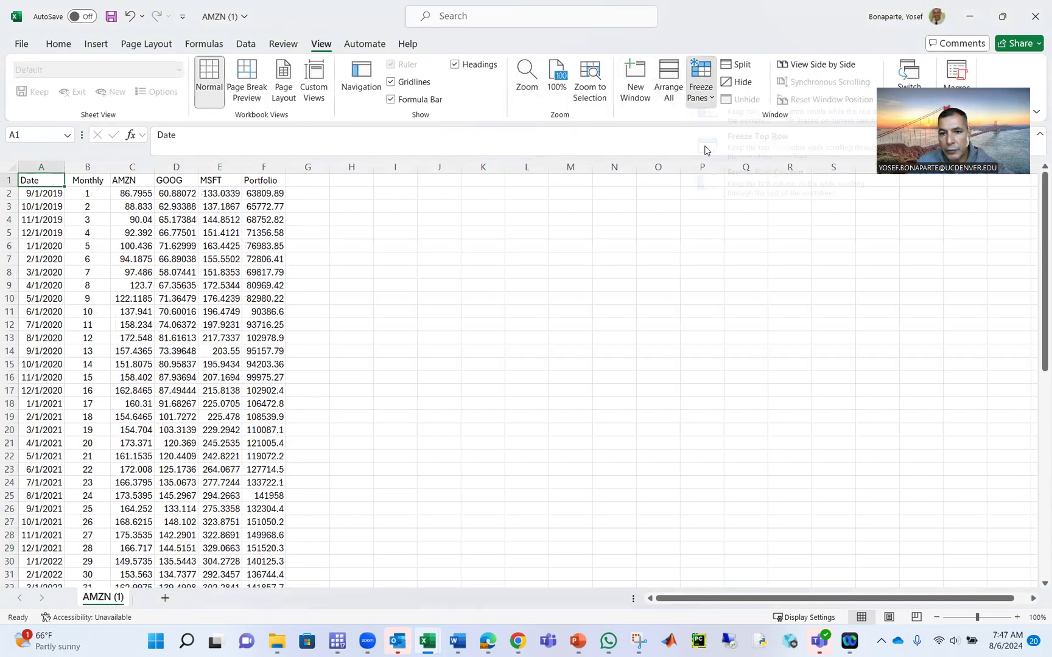
left_click(700, 146)
scroll(345, 338, "down", 17)
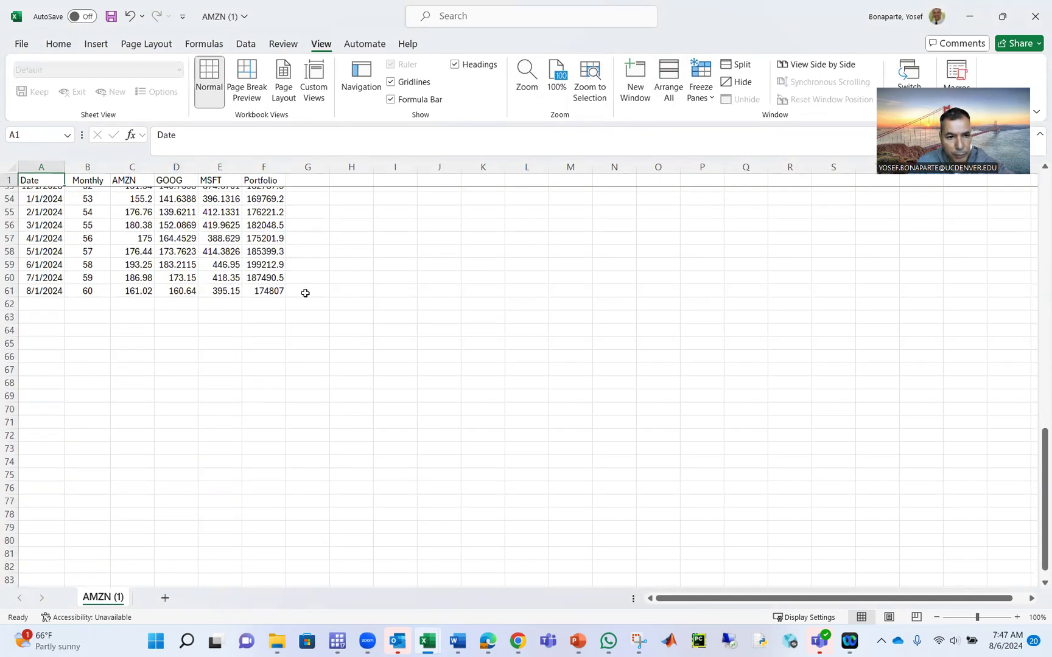
scroll(302, 291, "up", 3)
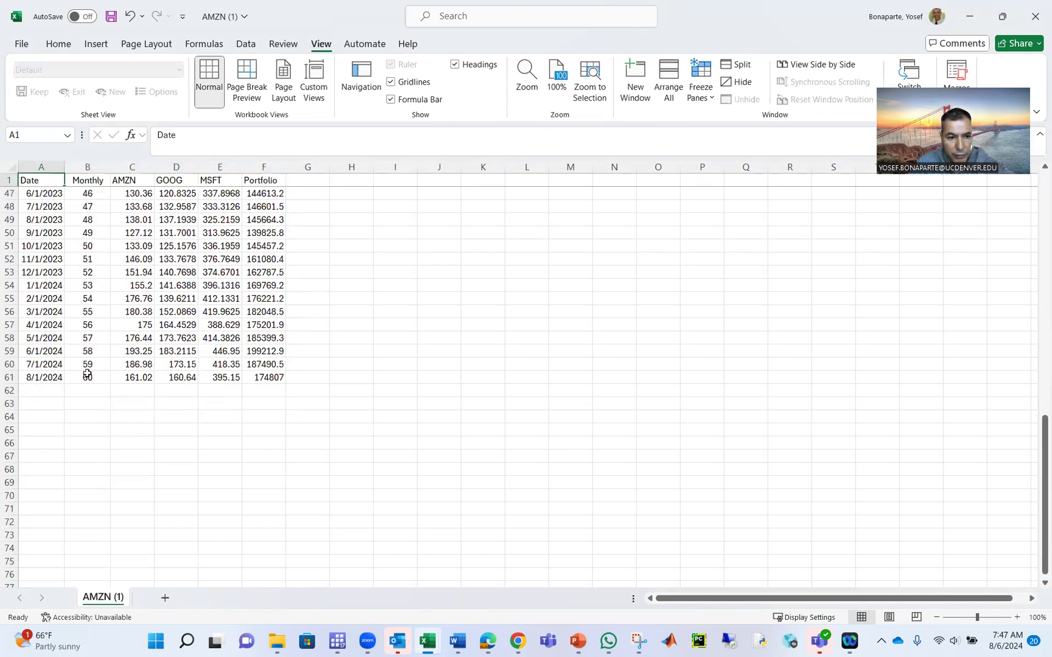
Step: Enter 6 in B63 as the month to forecast
left_click(87, 403)
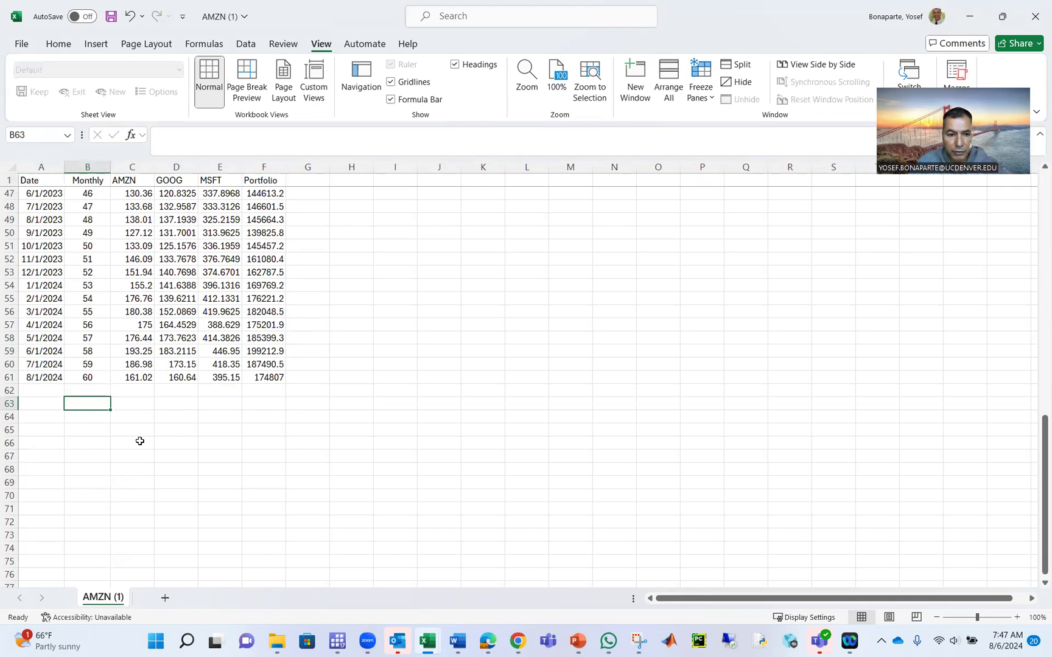
type("6")
left_click(254, 401)
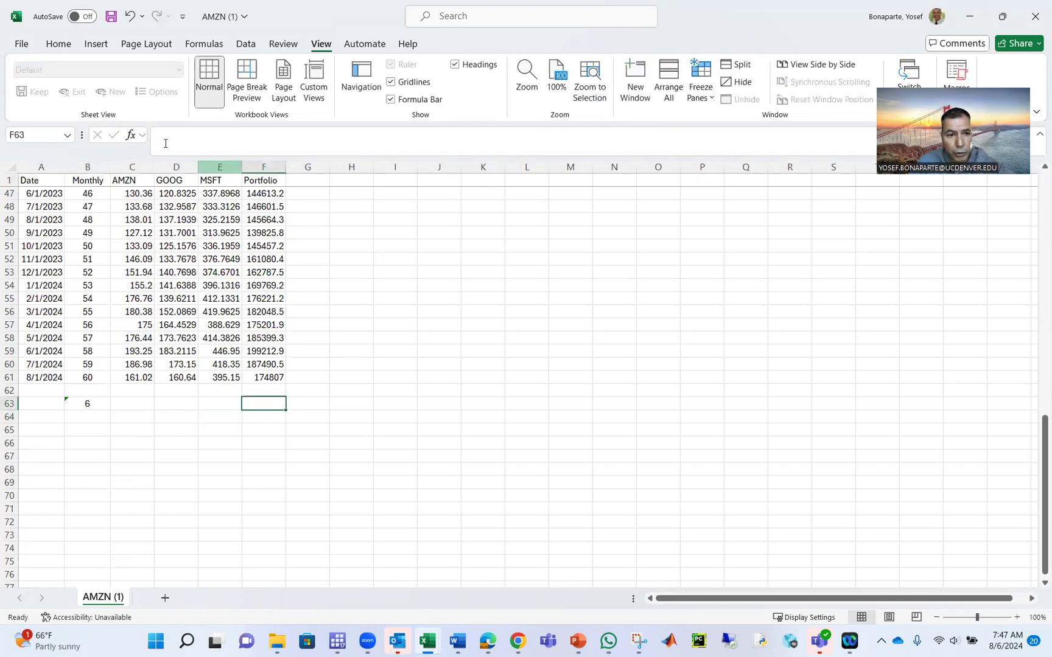
Step: Insert FORECAST.LINEAR in F63 with X set to B63
left_click(131, 135)
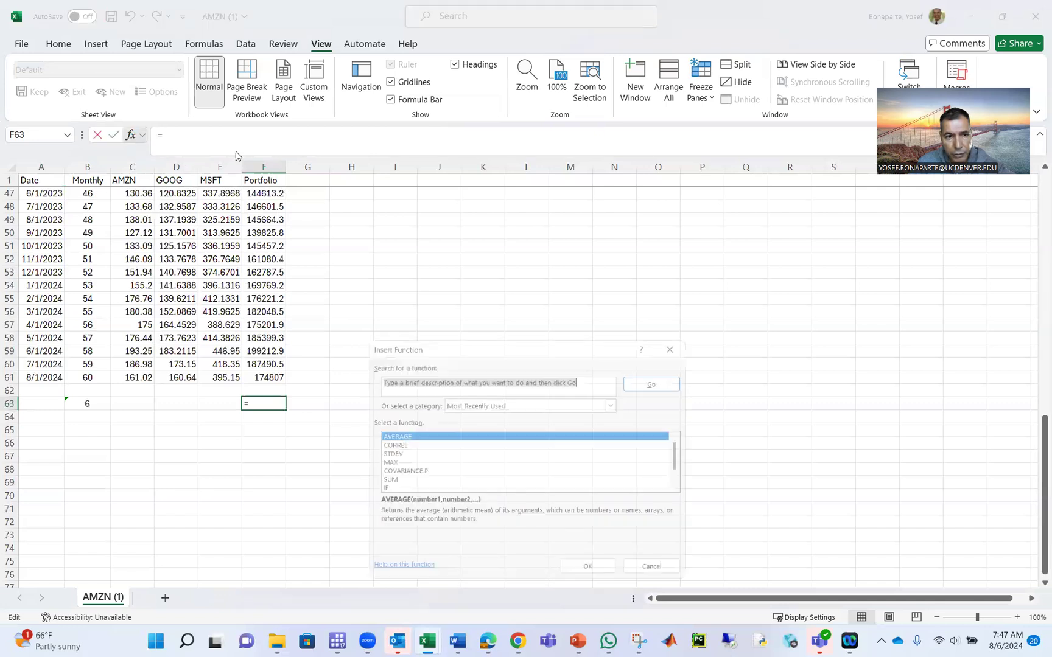
type("fo")
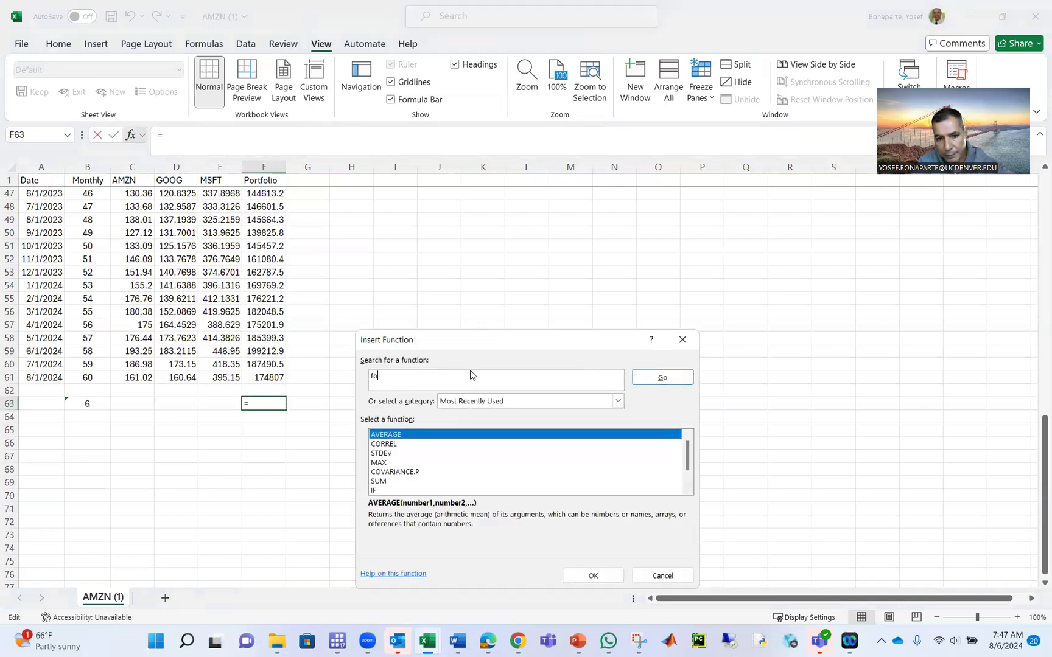
type("recast")
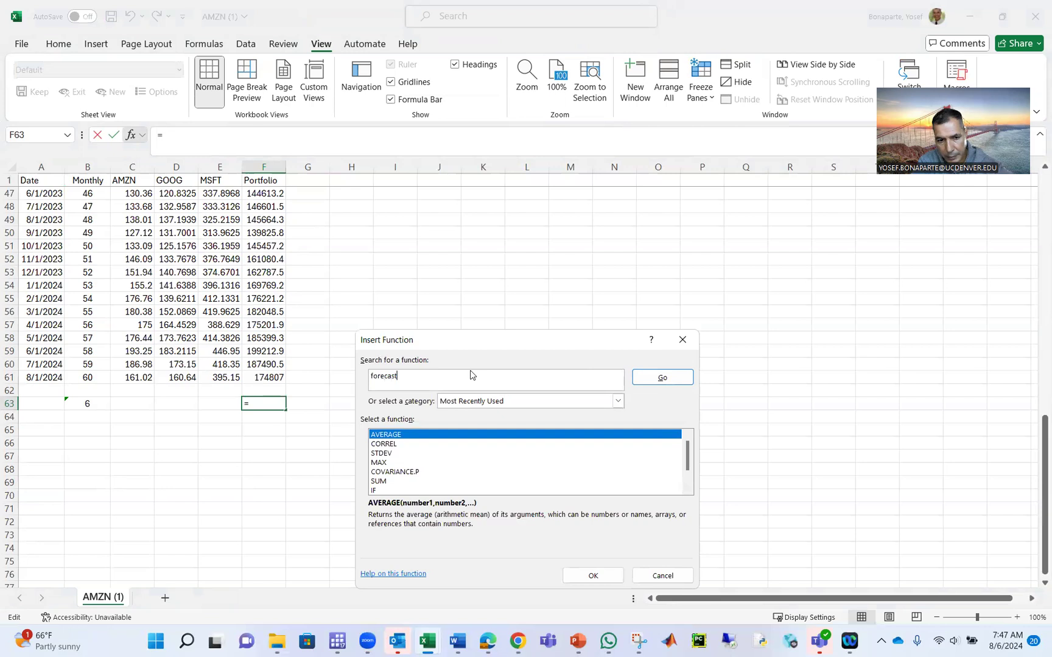
key("Return")
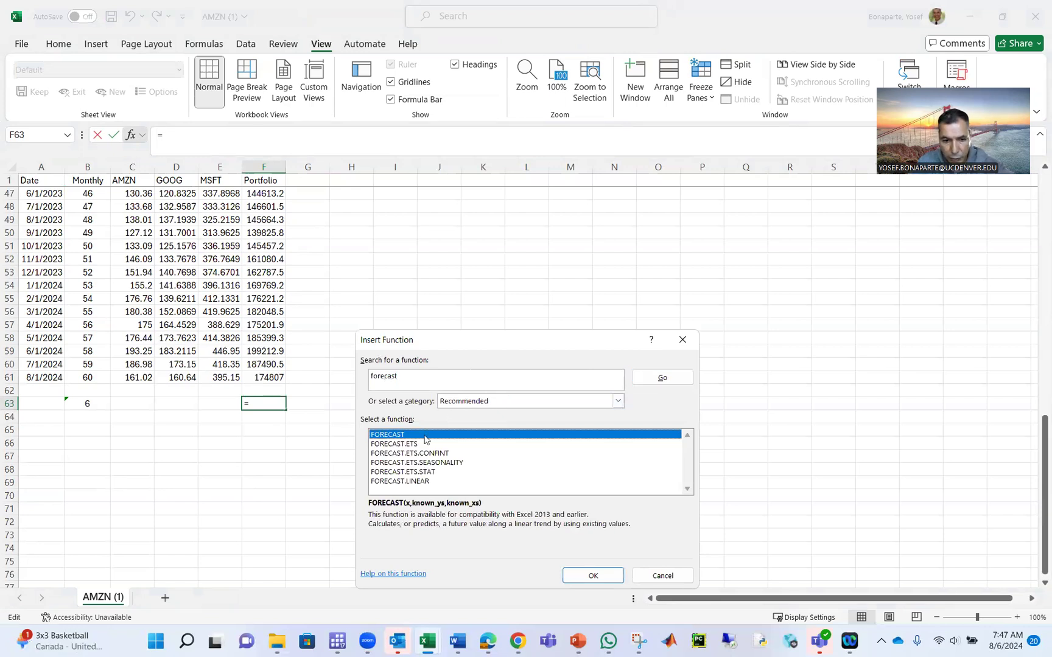
left_click(420, 482)
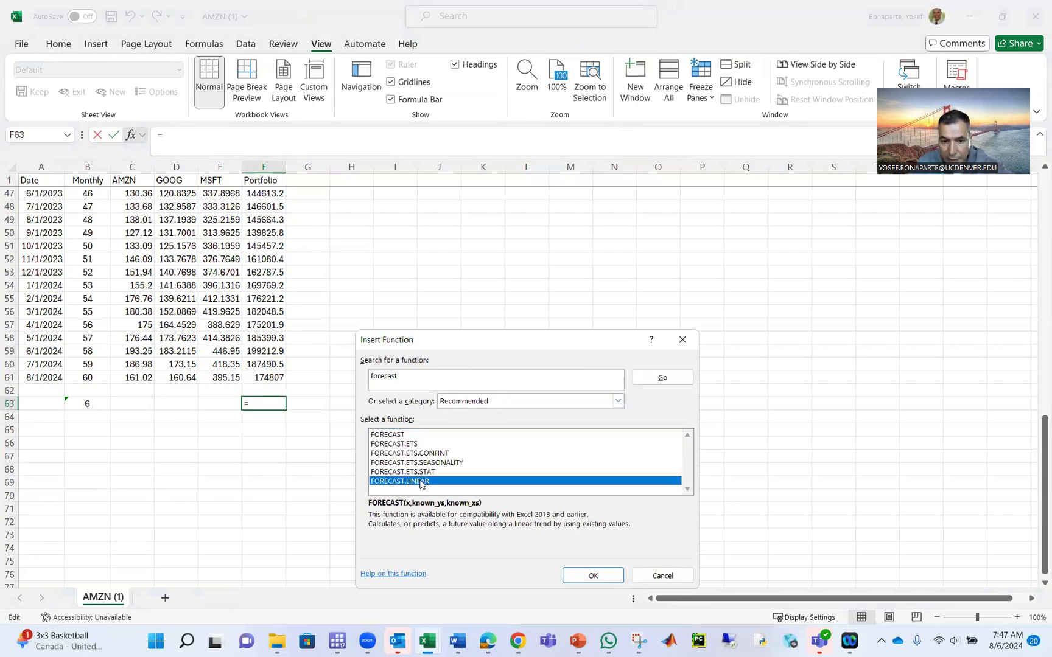
left_click(614, 580)
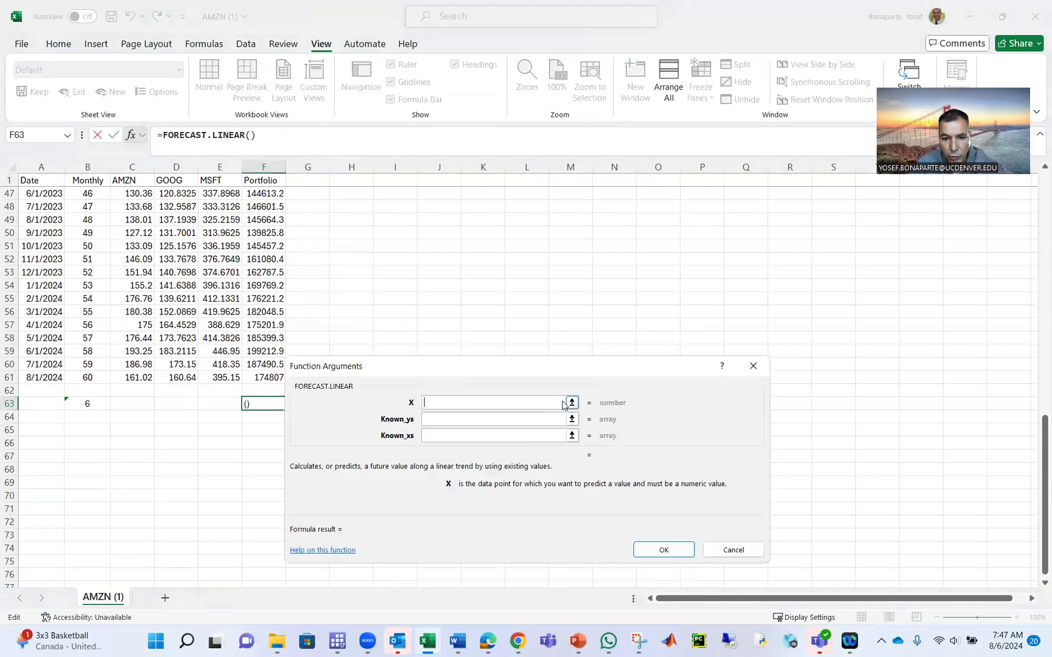
left_click(572, 403)
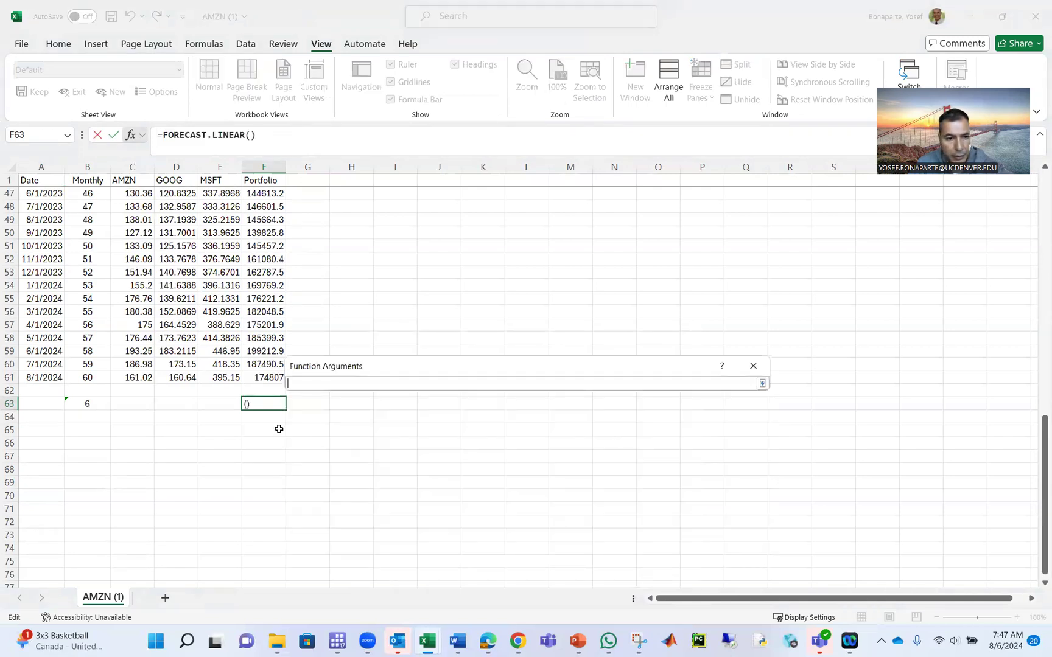
left_click(87, 403)
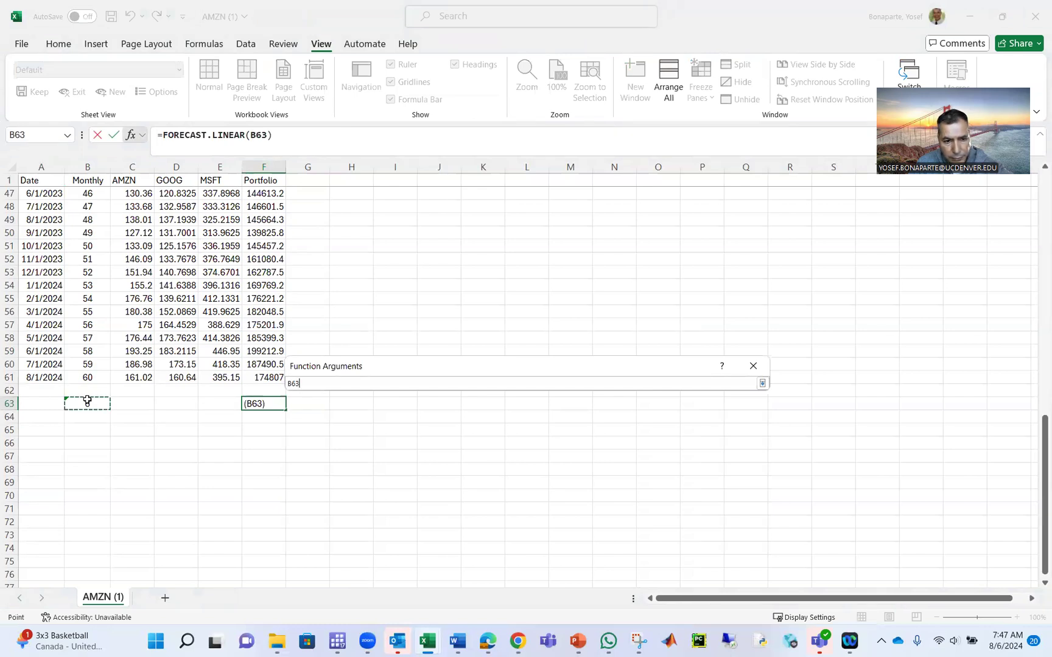
left_click(761, 383)
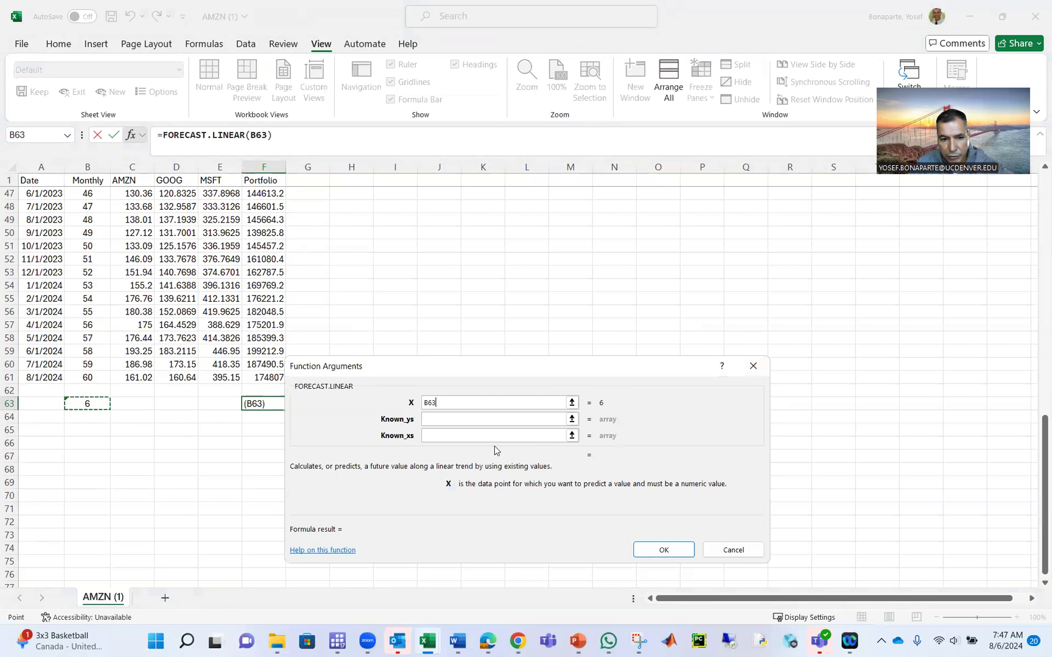
Step: Set Known_ys to Portfolio F2:F61 and Known_xs to months B2:B61
left_click(572, 419)
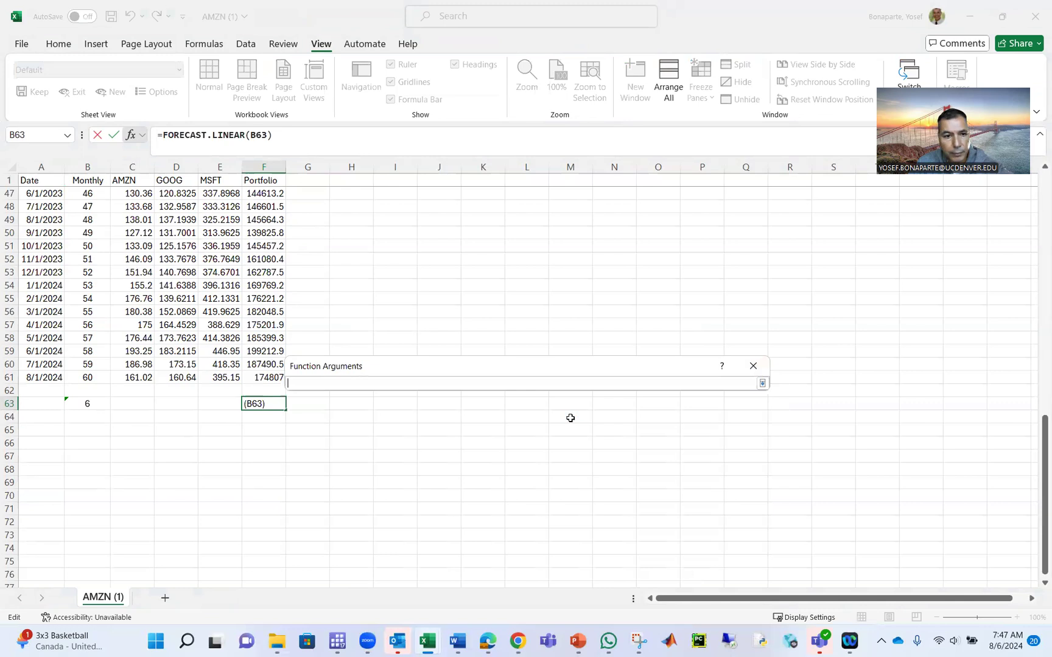
scroll(257, 318, "up", 5)
scroll(257, 318, "up", 10)
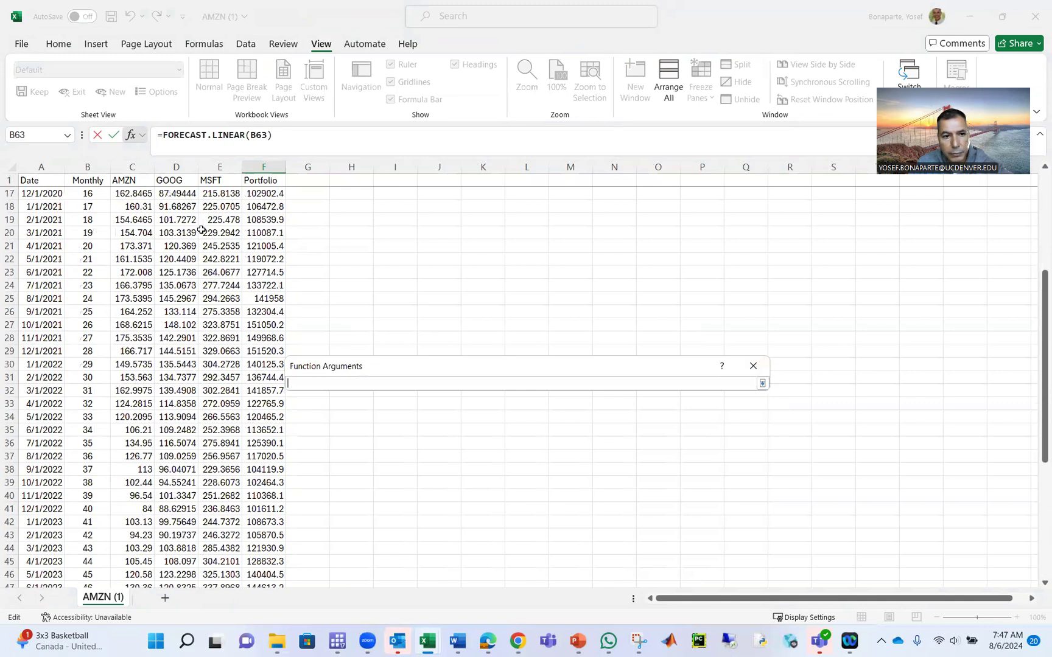
left_click_drag(264, 193, 281, 544)
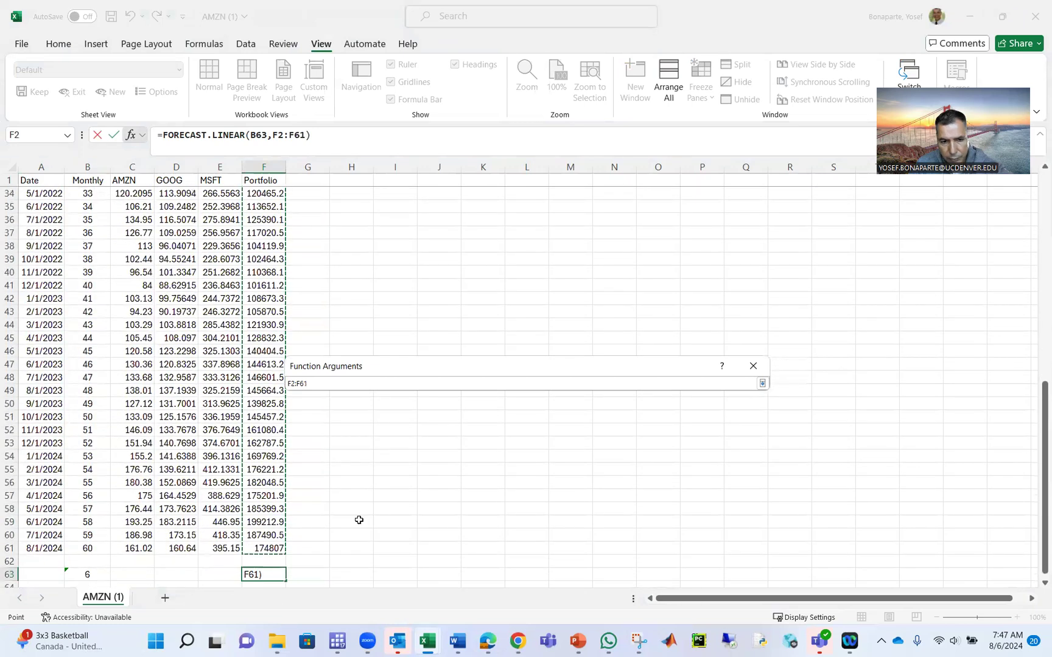
left_click(762, 382)
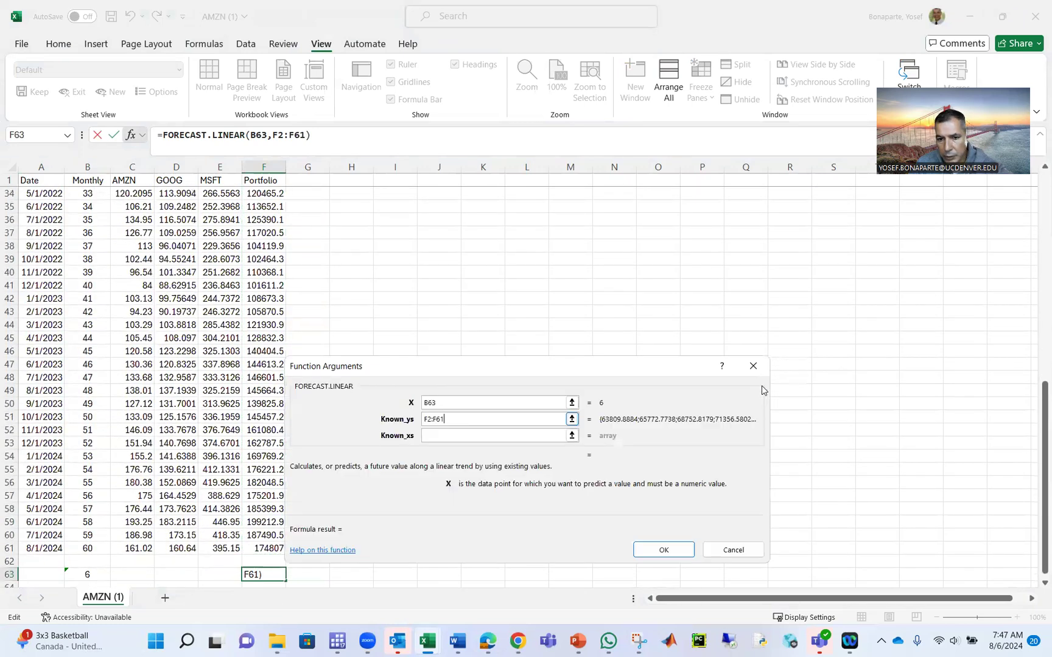
left_click(568, 435)
left_click(570, 435)
scroll(235, 246, "up", 11)
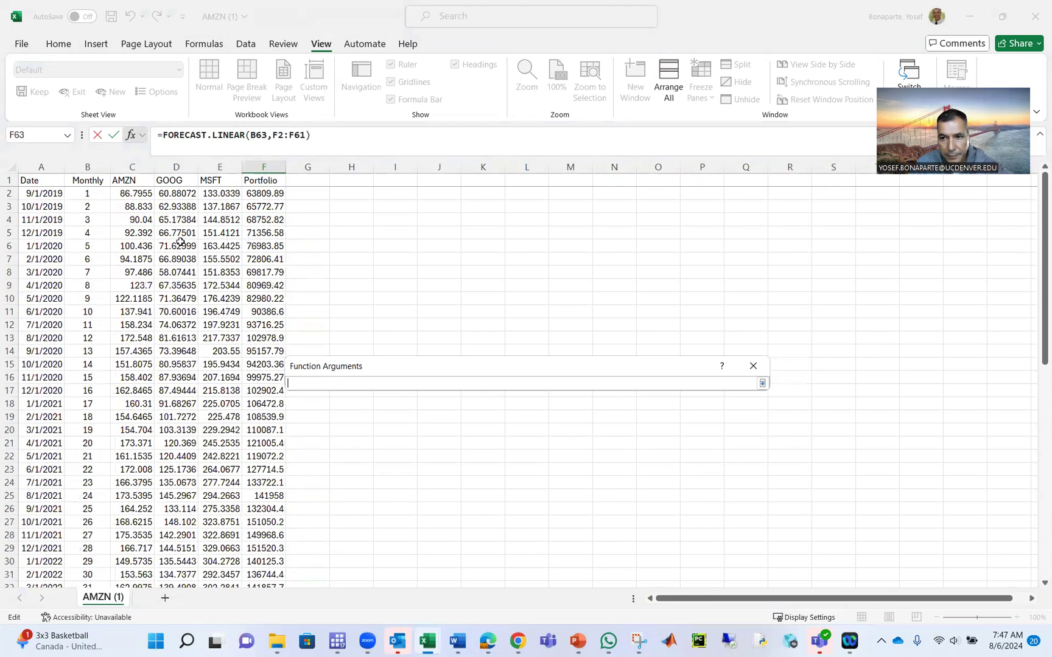
left_click_drag(67, 193, 101, 559)
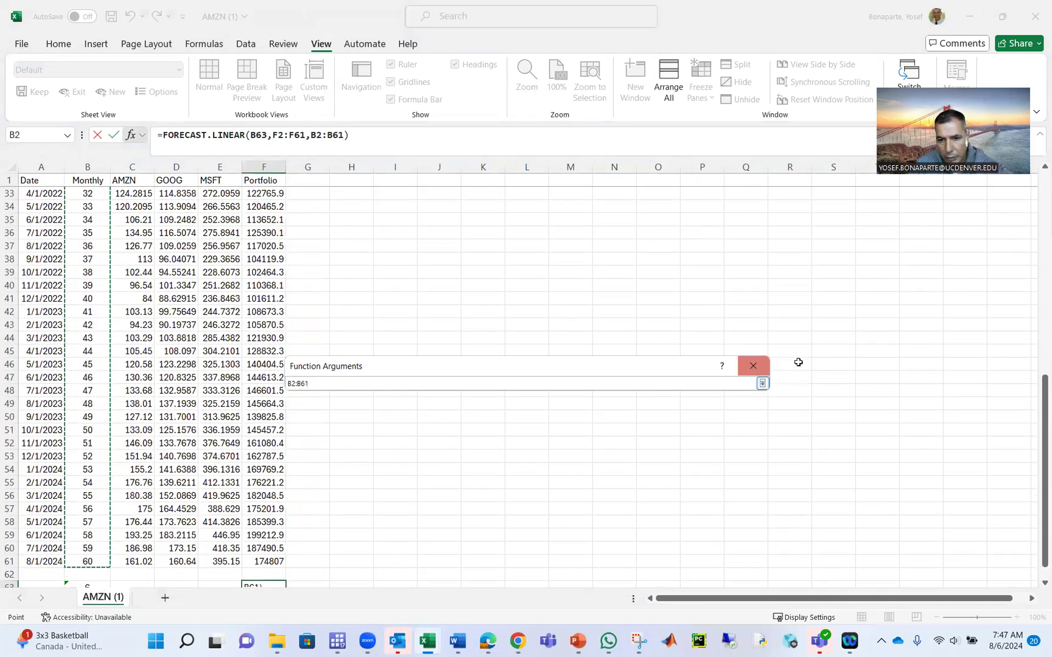
left_click(762, 383)
Step: Confirm the forecast formula and change the B63 month to 66
left_click(663, 550)
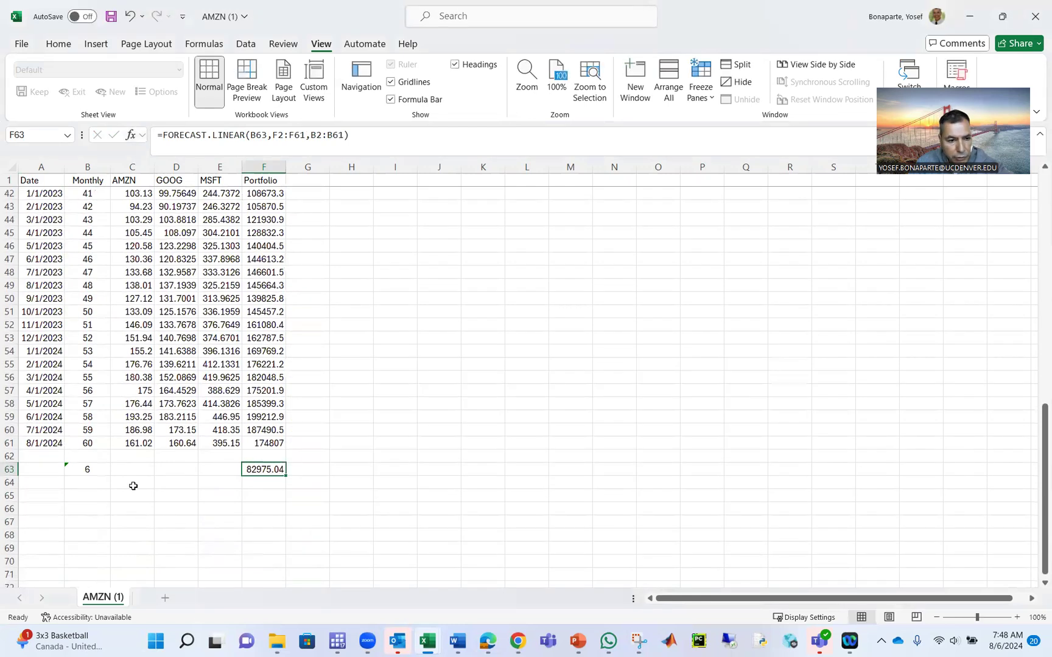
left_click(81, 459)
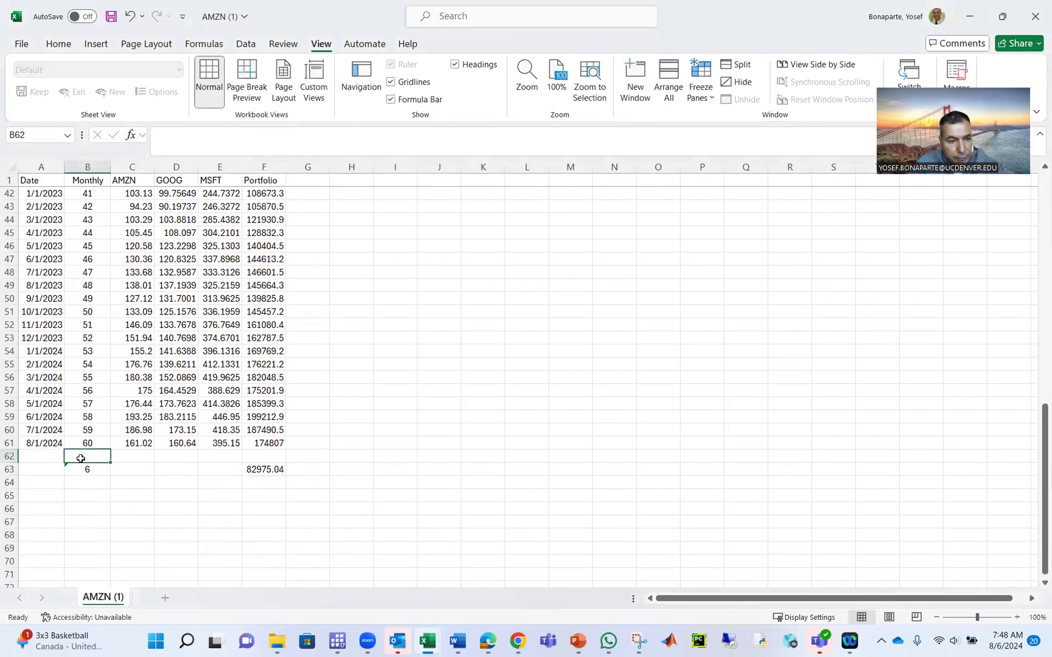
left_click(92, 470)
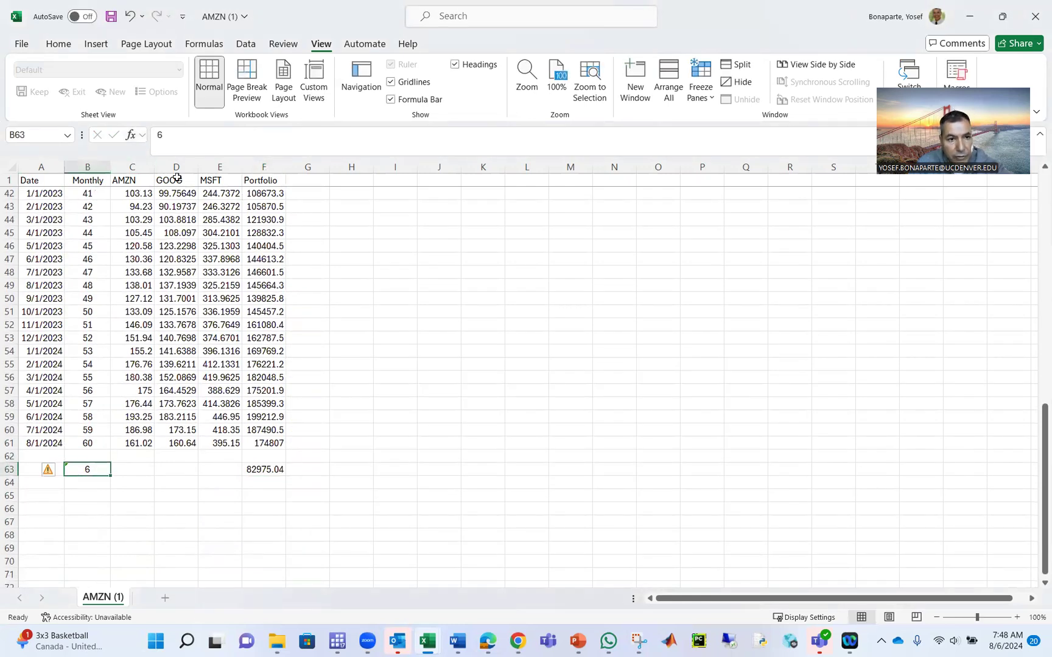
left_click(188, 141)
type("6")
key("Return")
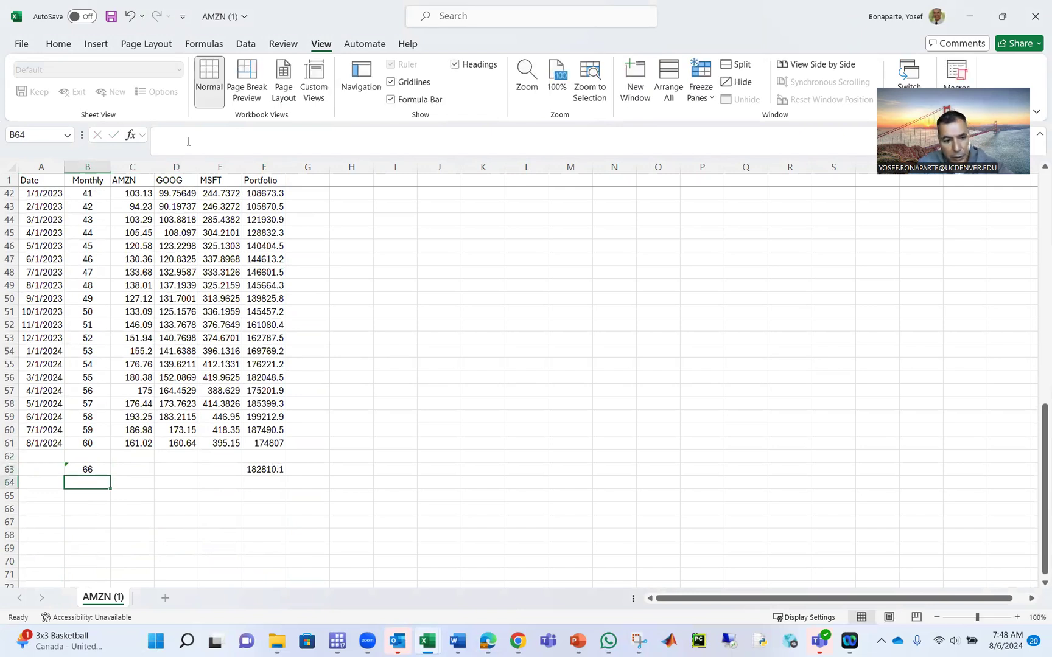
Step: Format F61 and F63 as accounting currency with no decimals
left_click(269, 443)
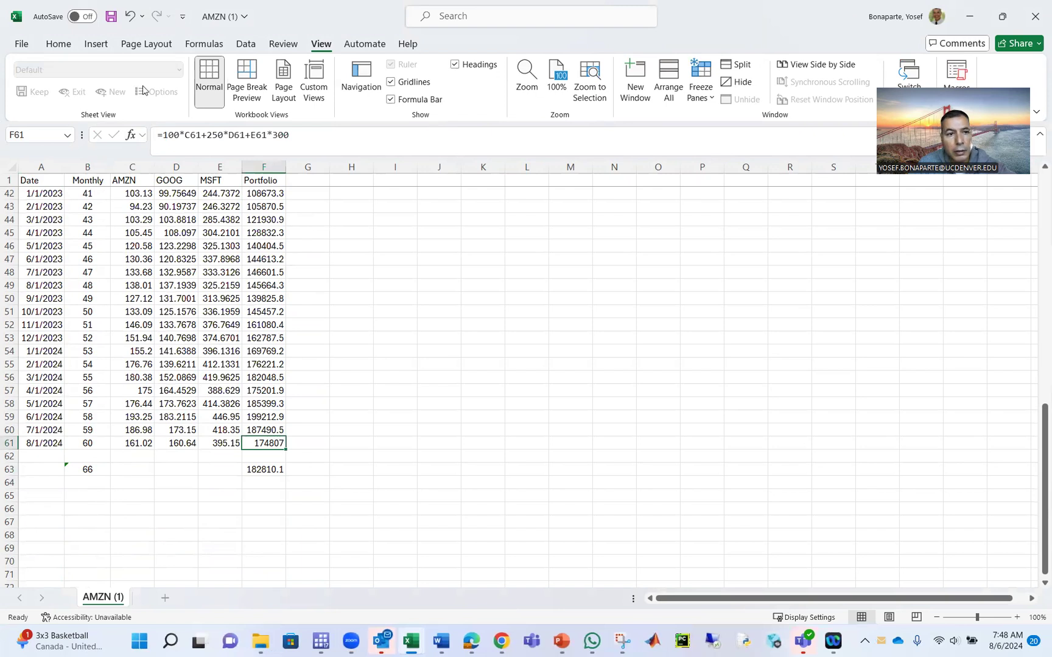
left_click(58, 44)
left_click(448, 91)
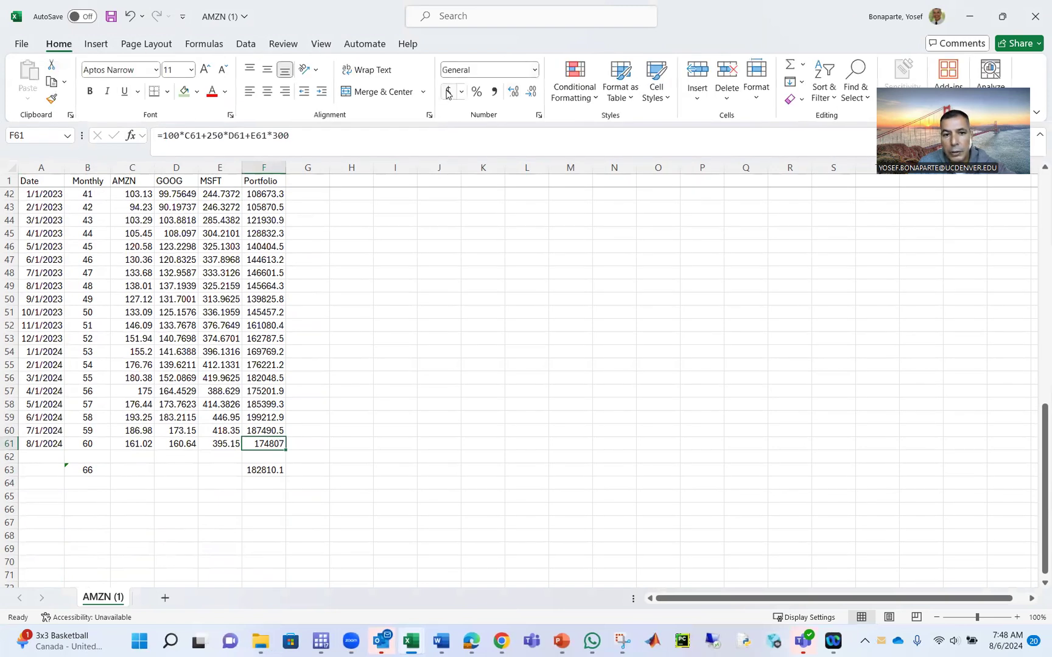
left_click(532, 92)
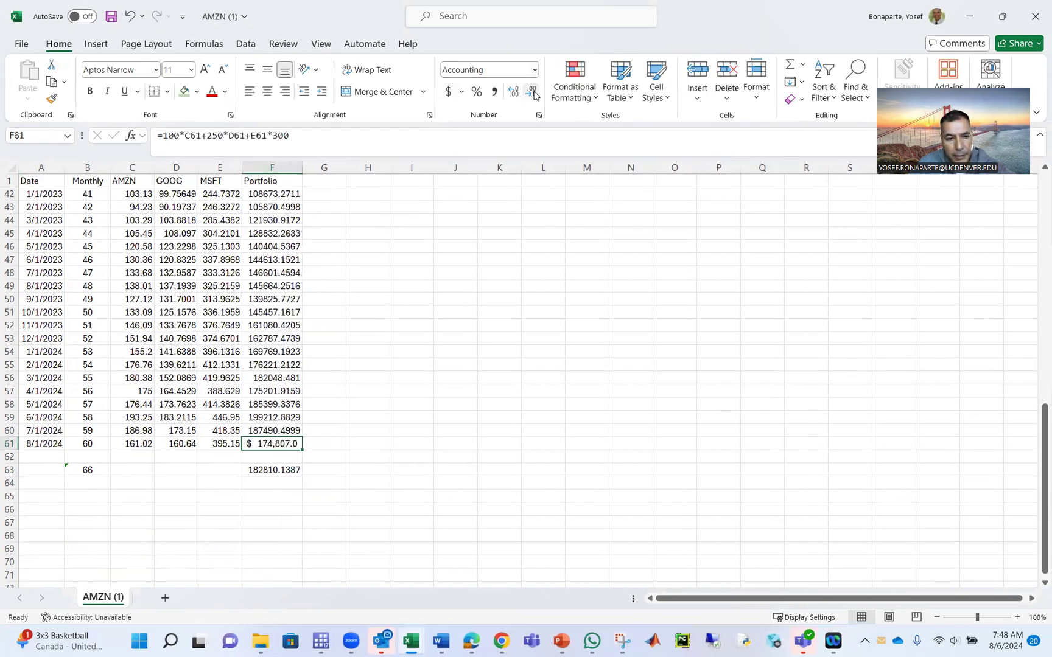
left_click(533, 92)
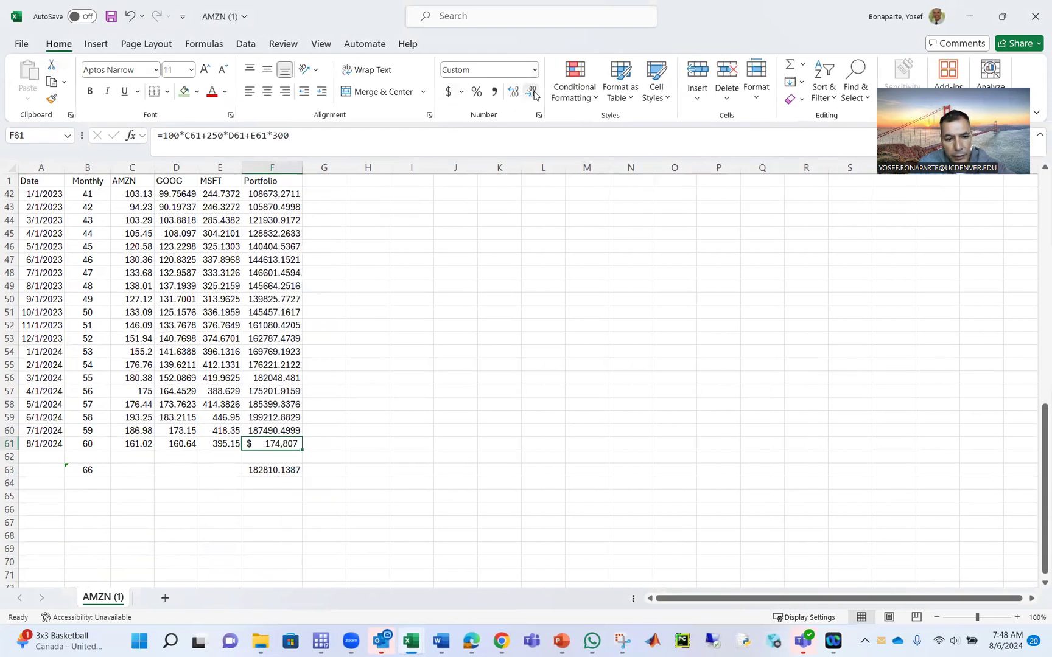
left_click(271, 470)
left_click(448, 91)
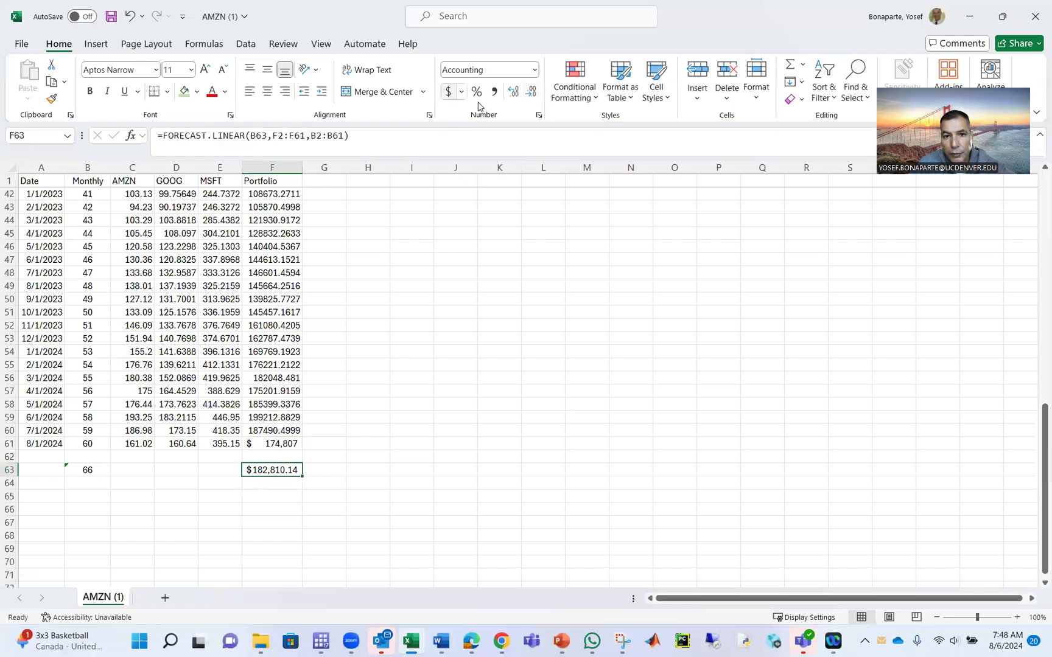
left_click(532, 92)
left_click(532, 91)
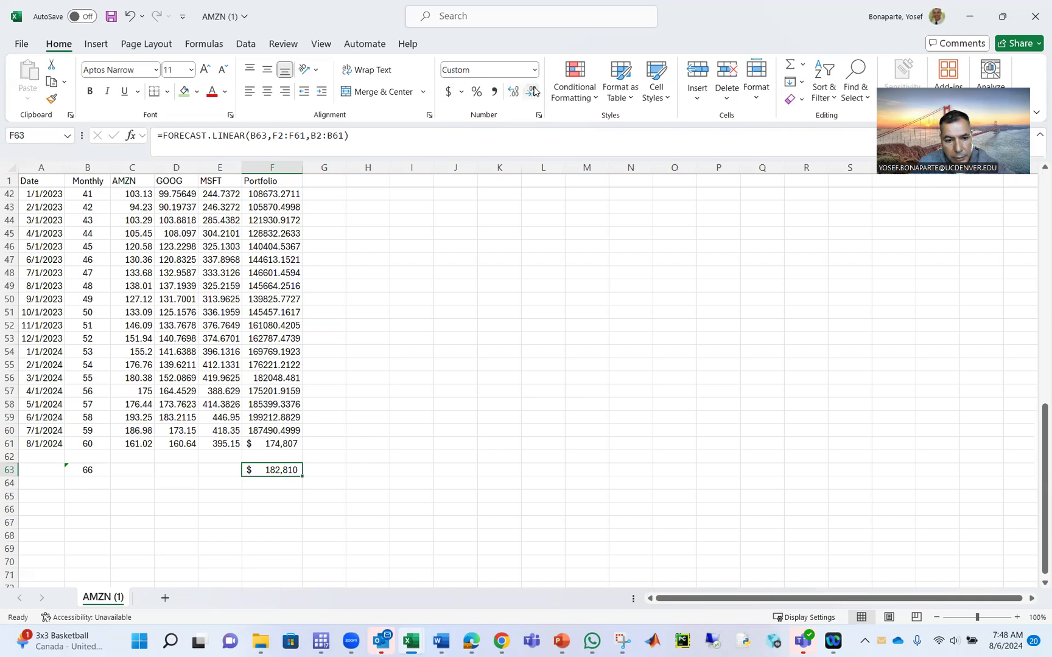
Step: Give the latest portfolio value in F61 a light green fill
left_click(325, 452)
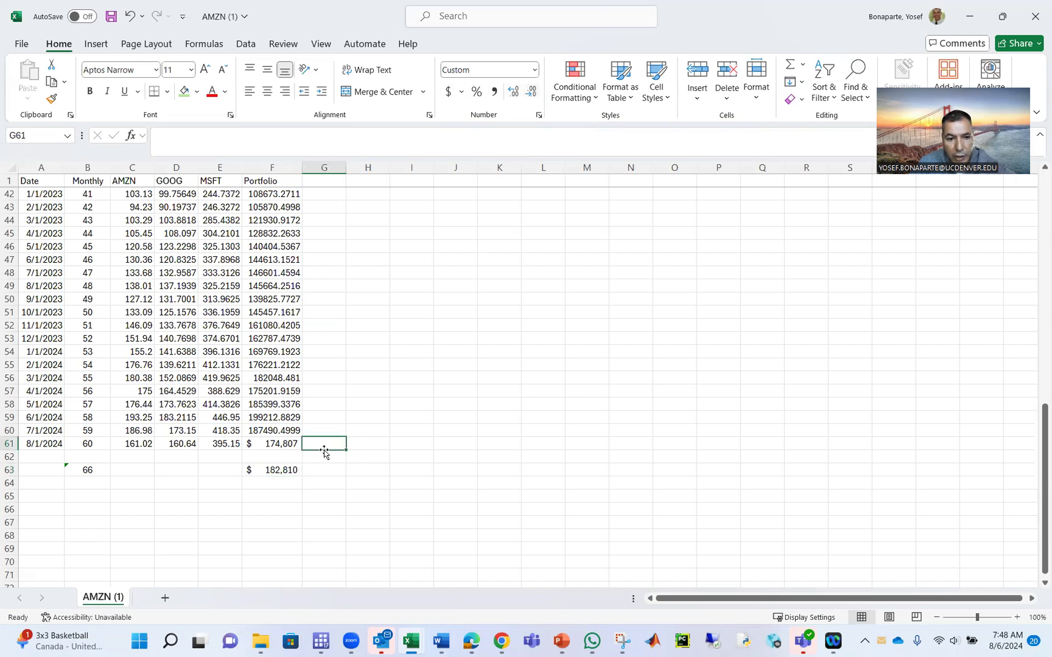
left_click(287, 445)
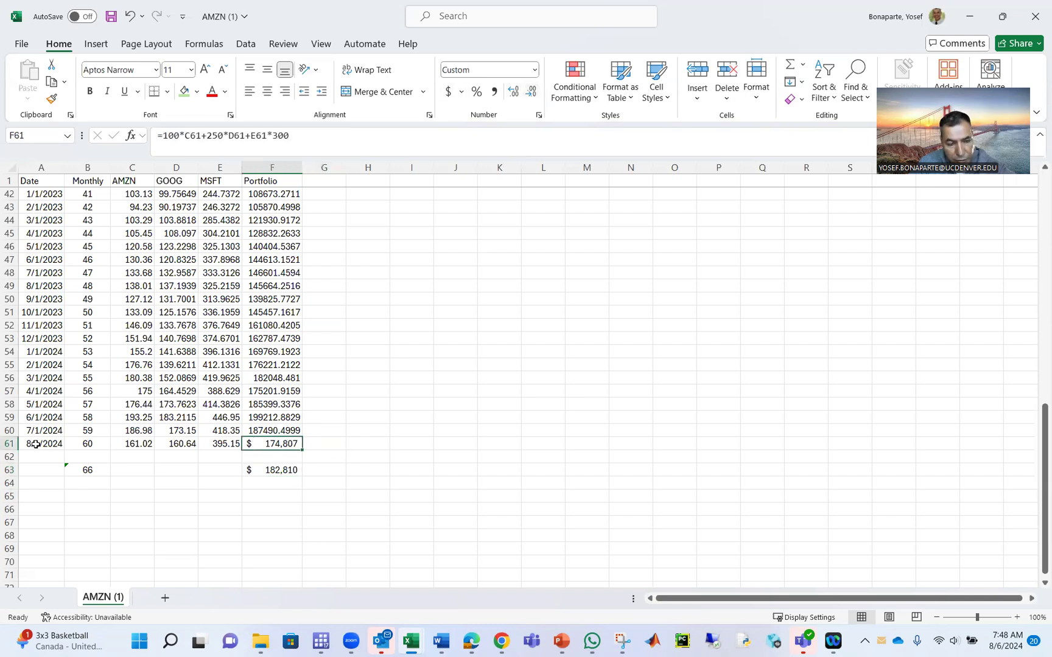
left_click(184, 91)
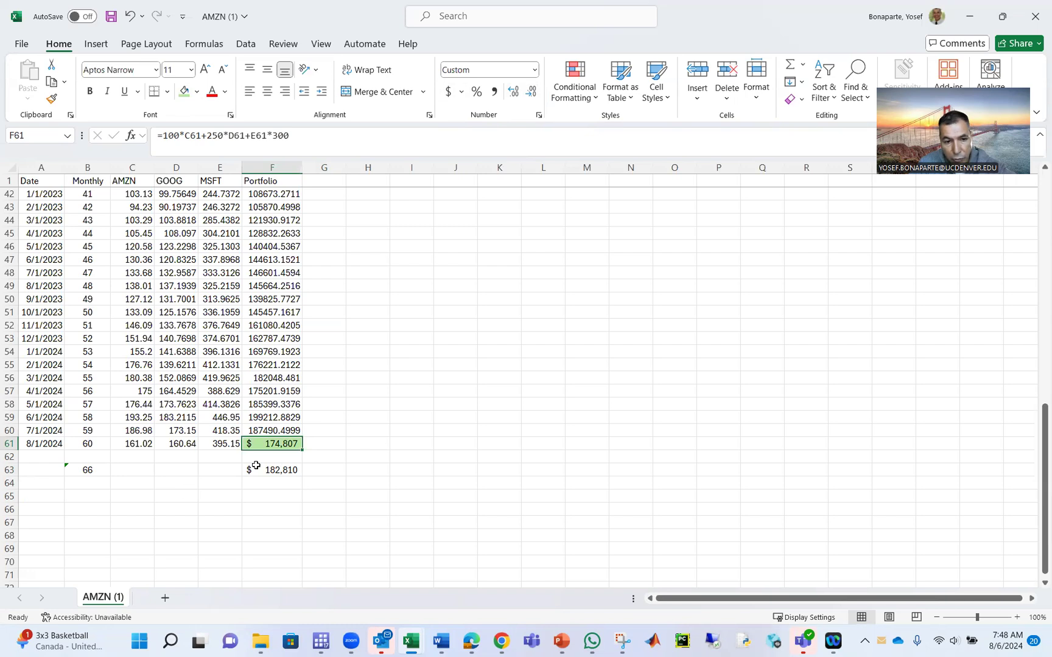
Step: Set the forecast month in B63 to 72, then 84, predicting $212,761
left_click(263, 470)
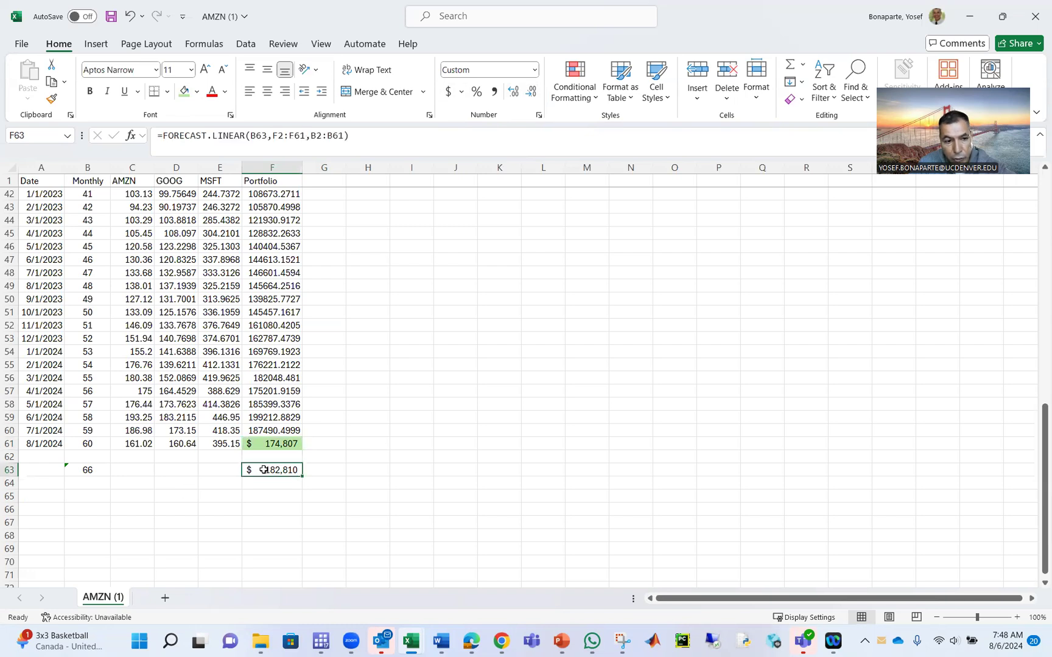
left_click(76, 470)
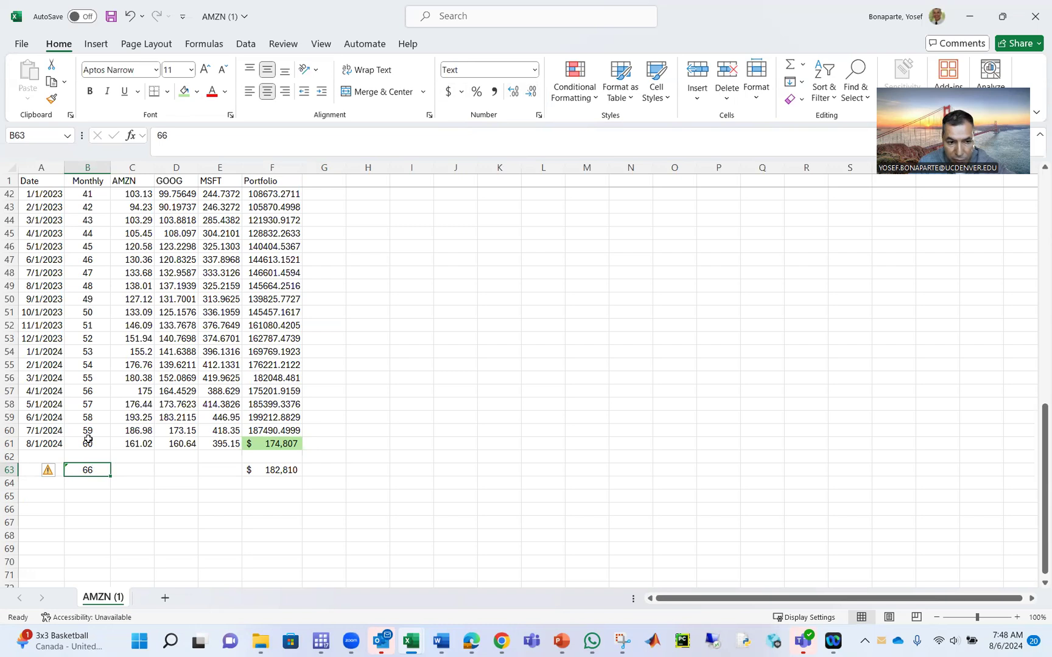
type("72")
key("Return")
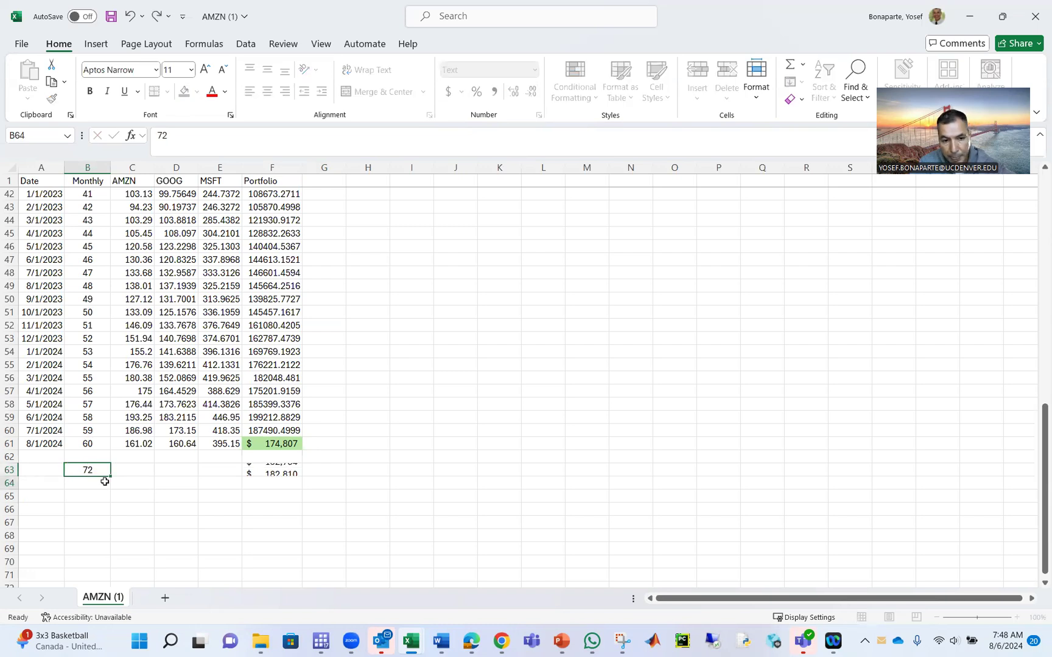
left_click(266, 465)
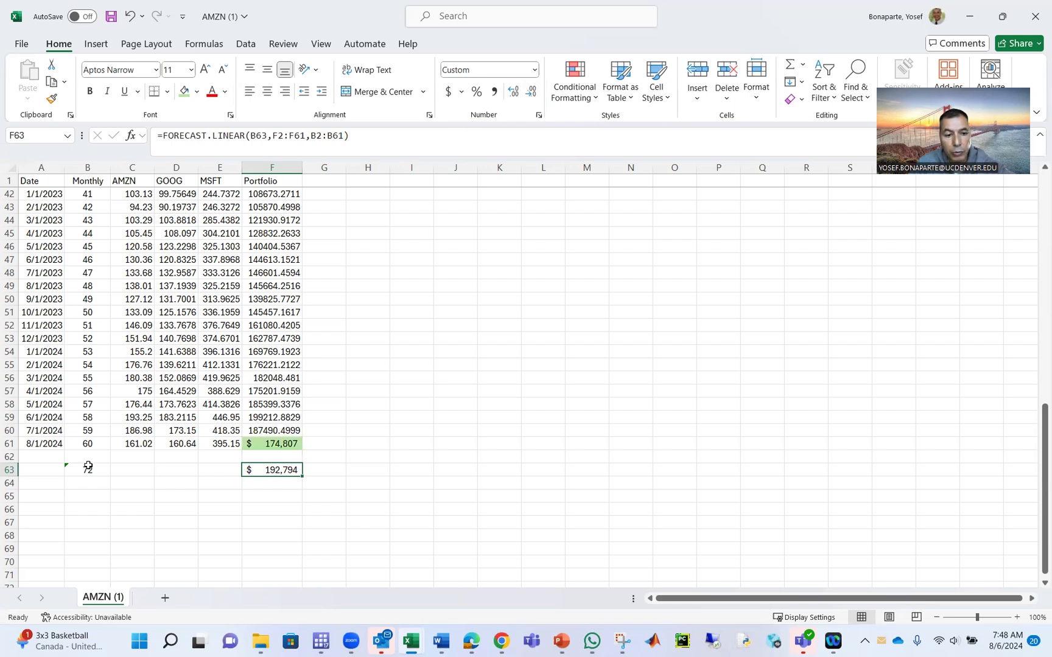
left_click(88, 466)
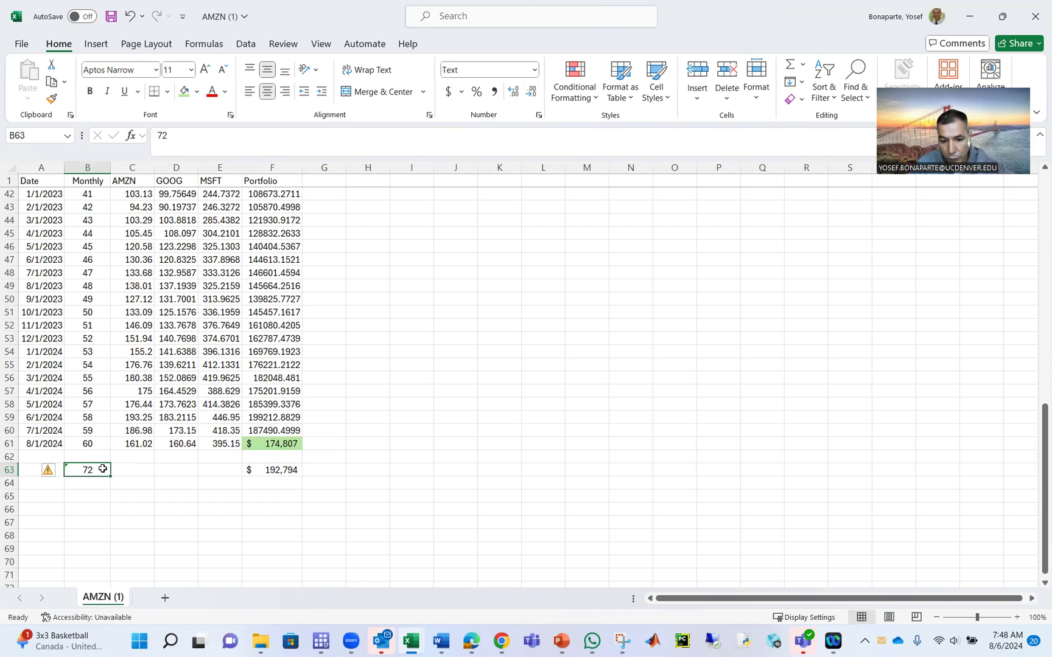
type("84")
key("Return")
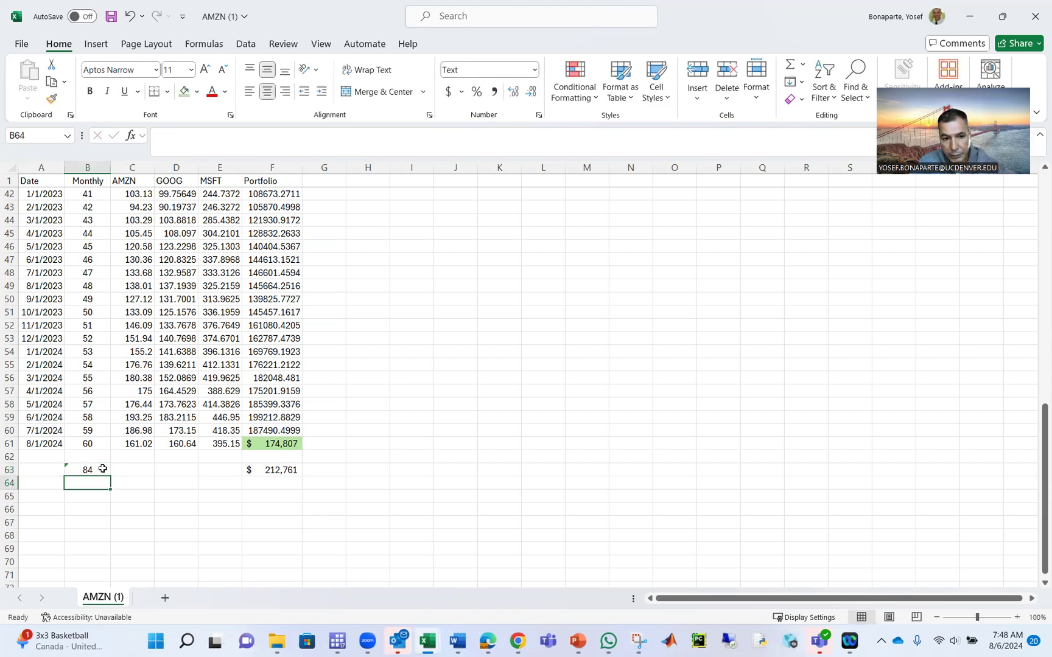
left_click(261, 465)
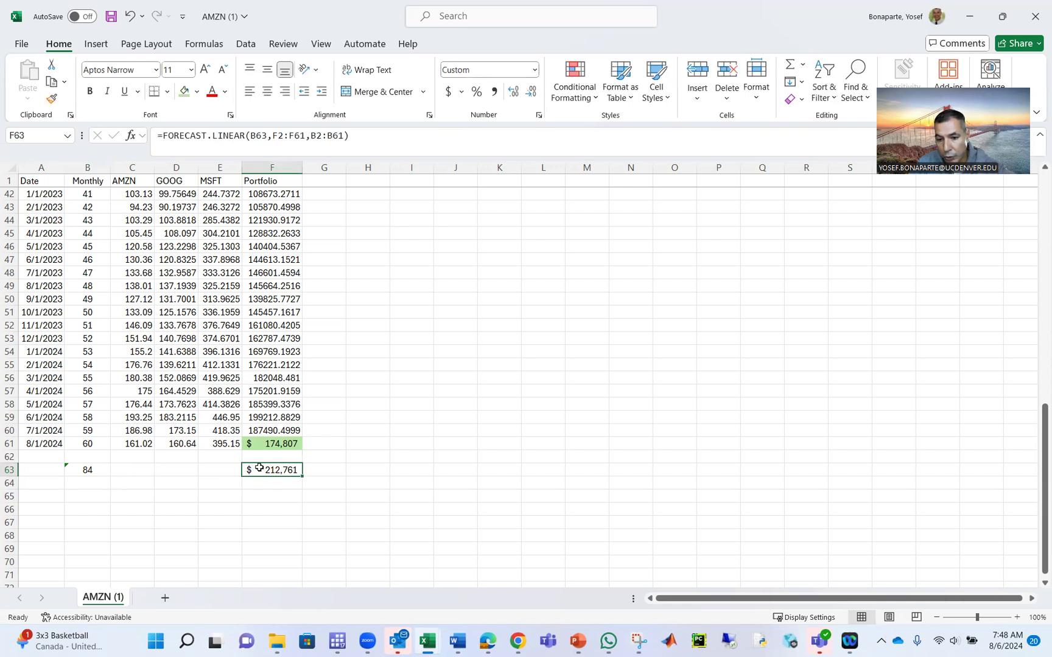
scroll(277, 235, "up", 13)
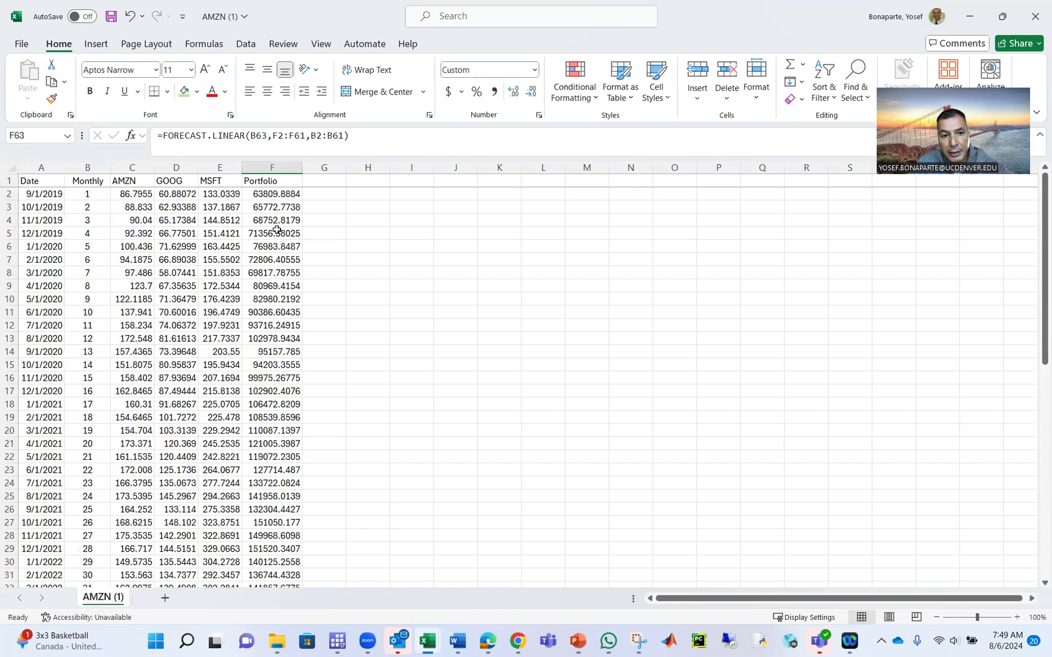
left_click_drag(279, 194, 301, 538)
scroll(307, 476, "down", 5)
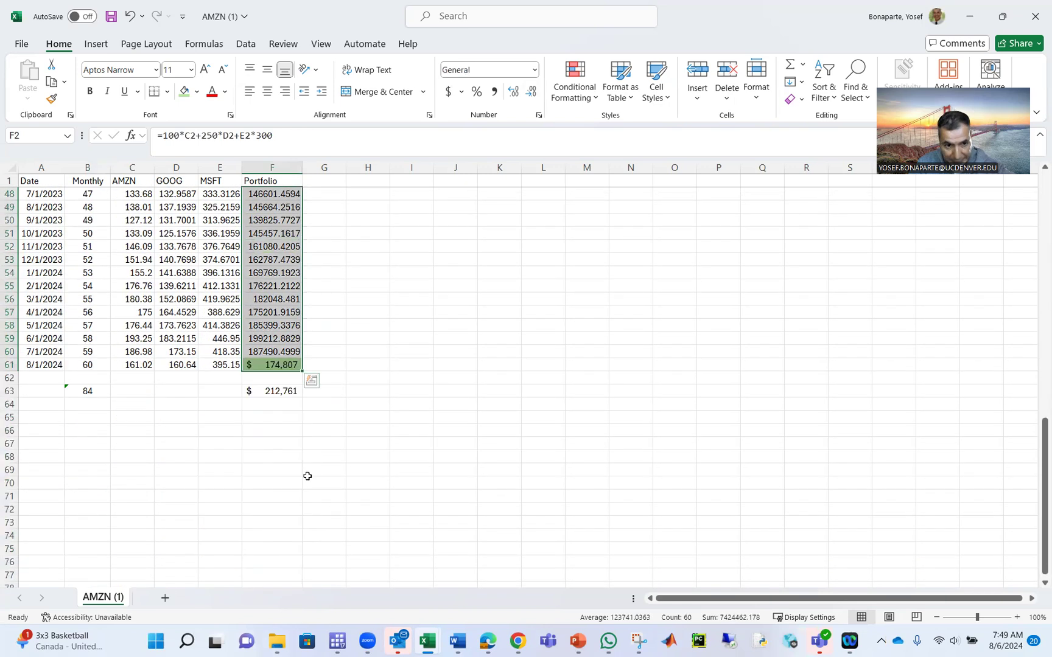
left_click(292, 395)
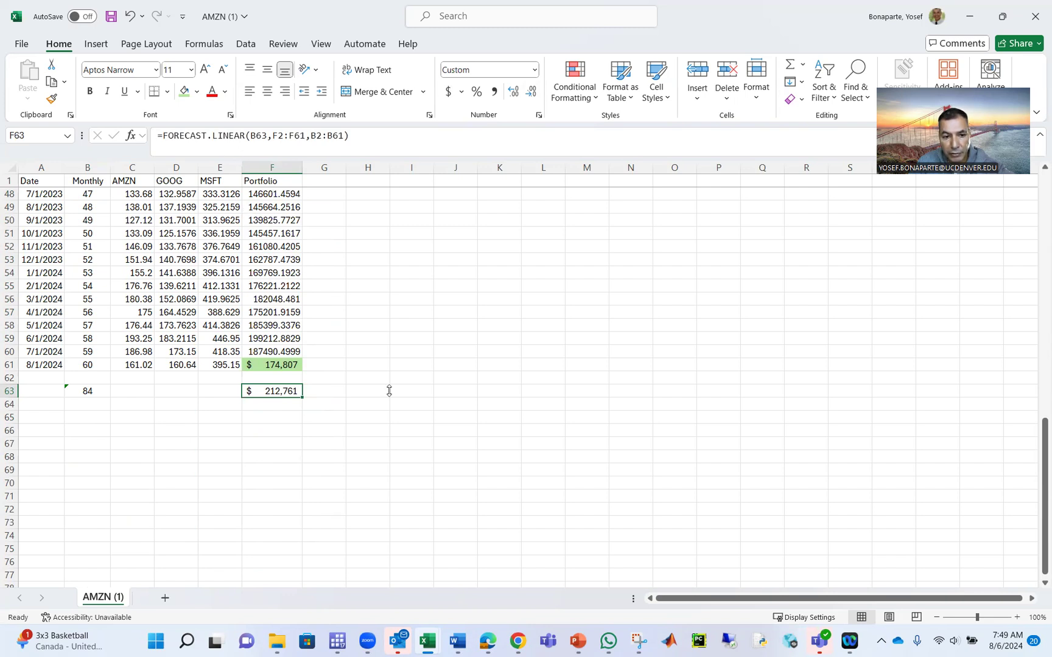
left_click(280, 409)
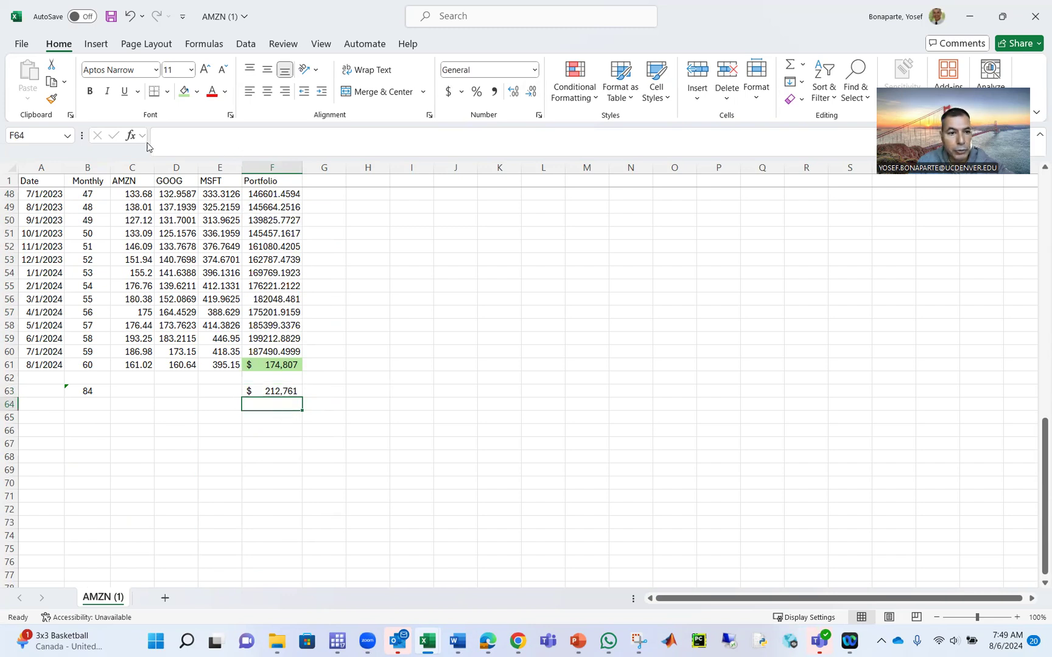
left_click(130, 135)
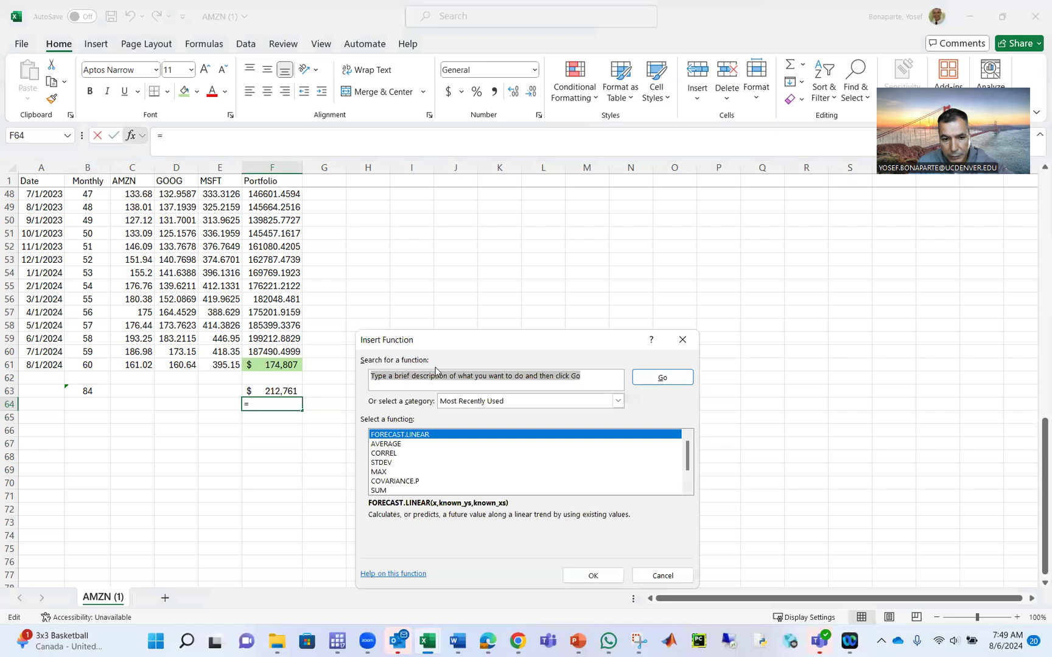
type("forecast")
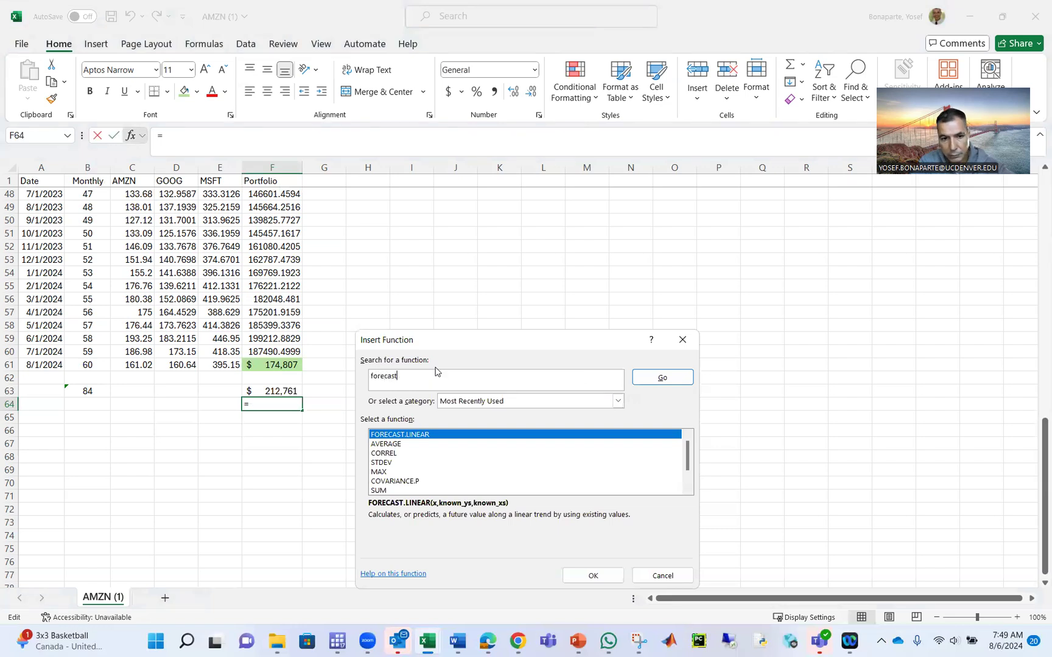
key("Return")
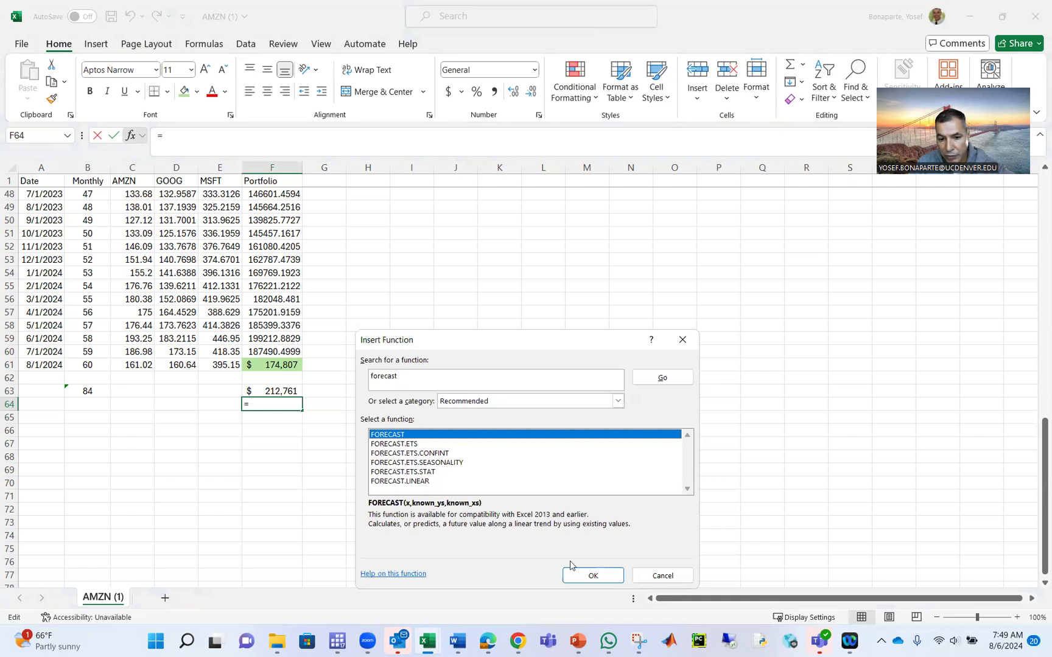
left_click(419, 444)
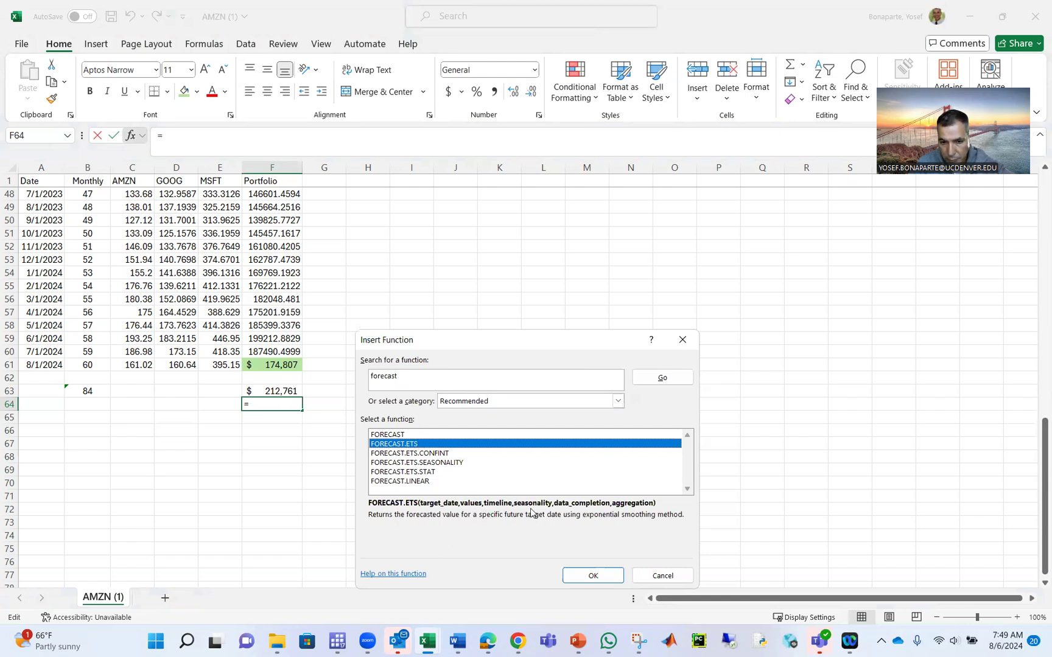
left_click(663, 577)
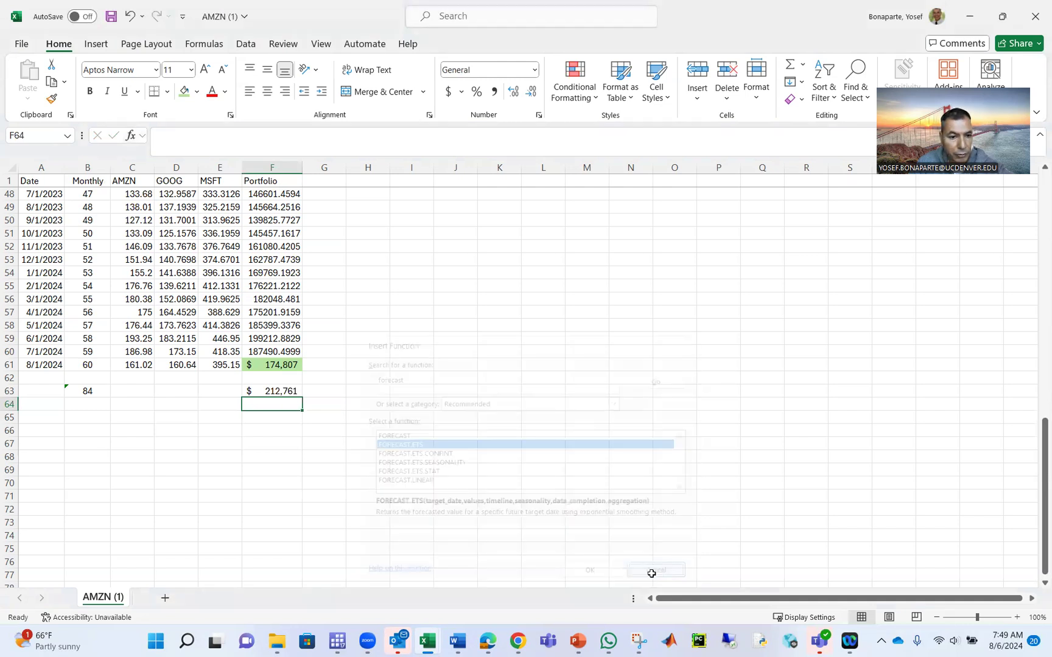
left_click(281, 388)
Step: Scroll back to the top of the data and right-click the Portfolio column F header
scroll(271, 353, "up", 15)
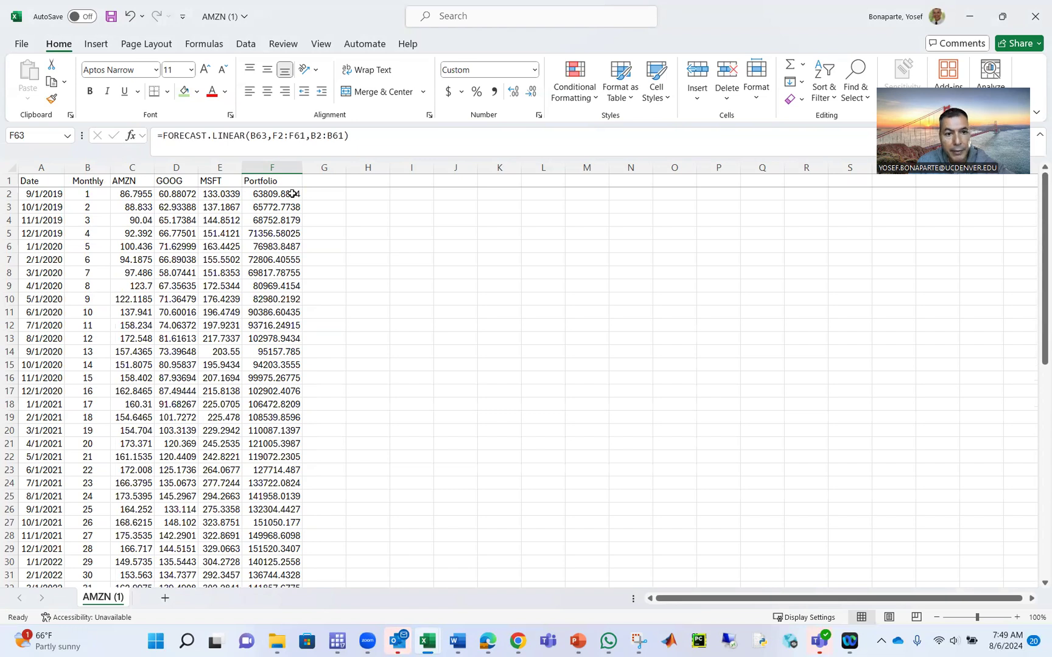
scroll(293, 193, "down", 9)
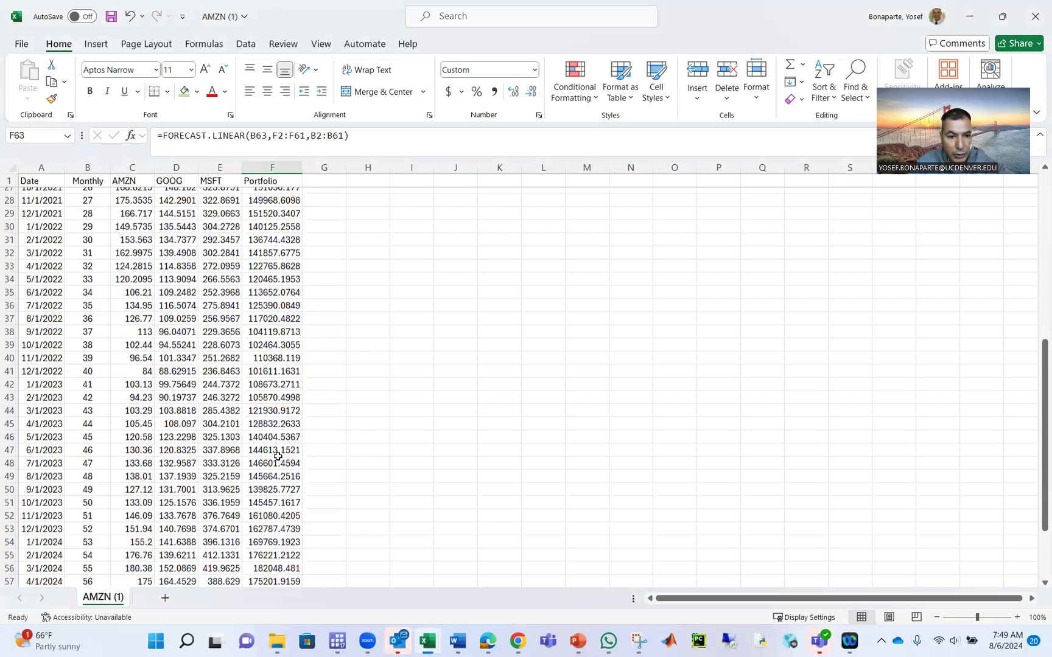
scroll(278, 456, "down", 4)
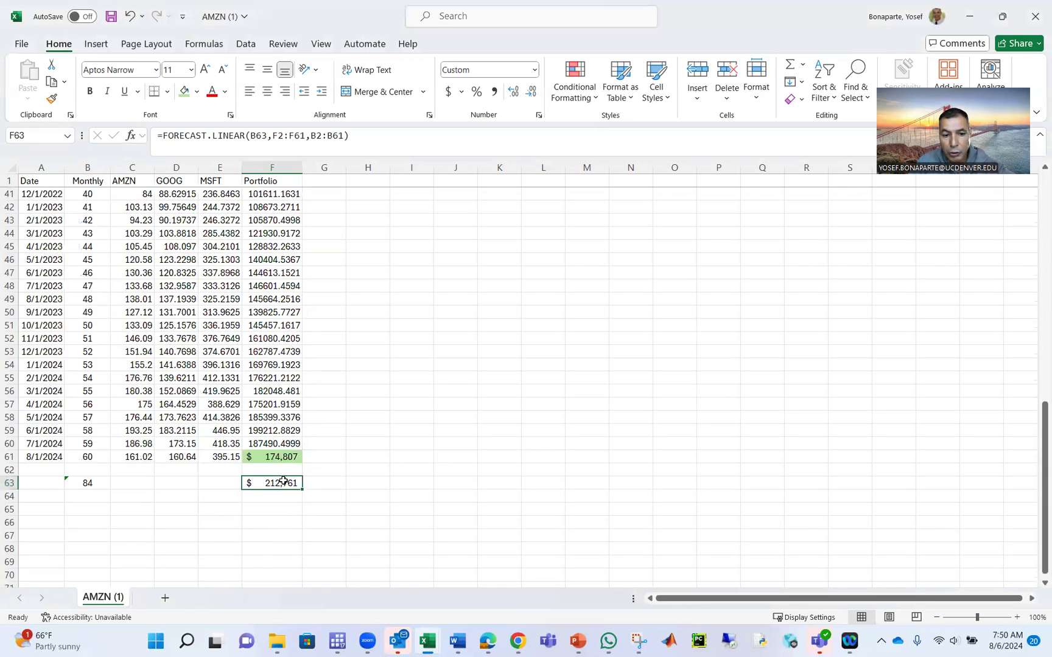
scroll(310, 439, "up", 12)
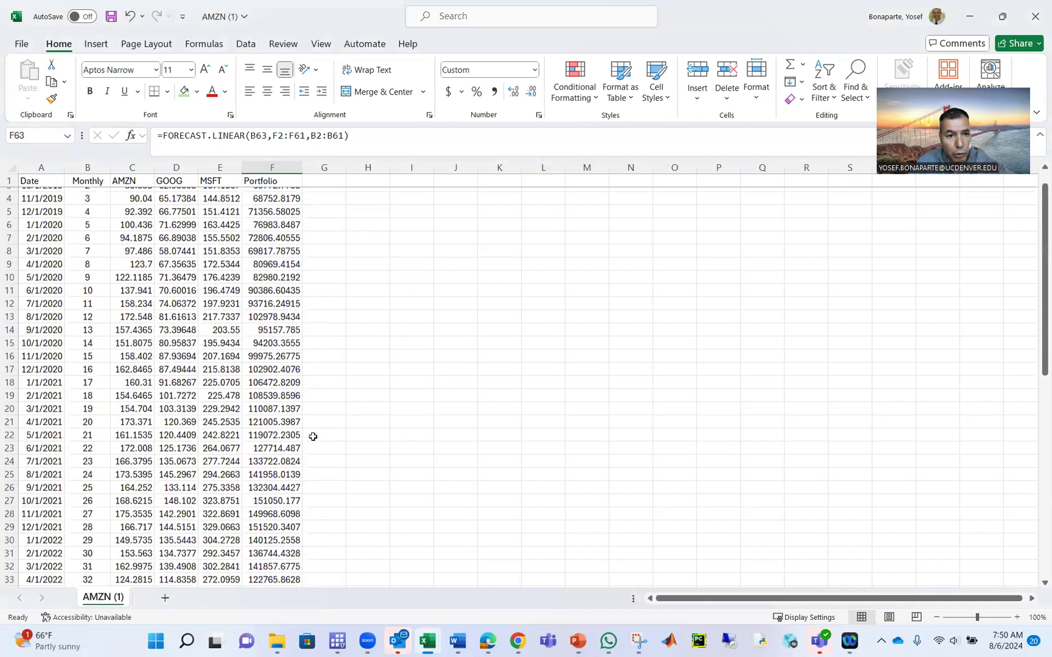
scroll(293, 261, "up", 1)
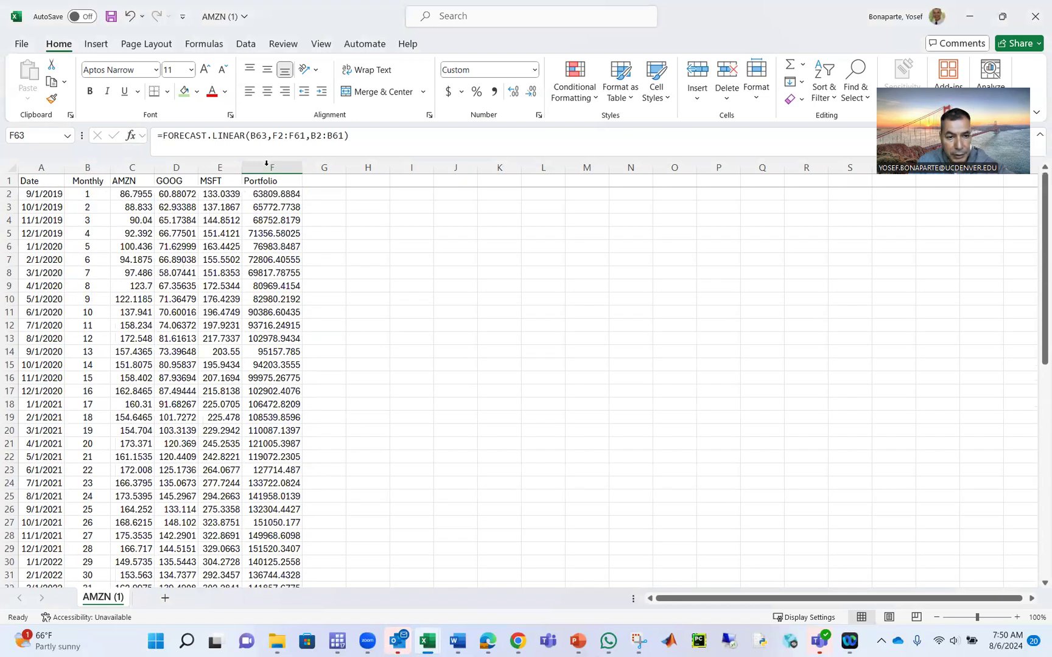
right_click(268, 168)
Step: Edit the F2 formula to =80*C2+250*D2+E2*350
key("Escape")
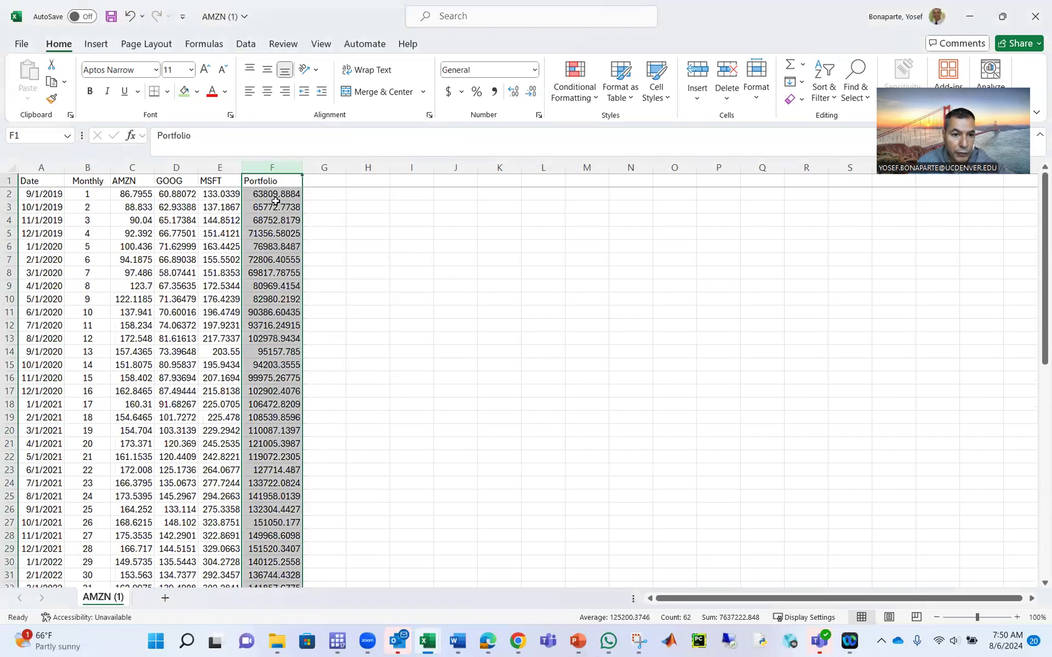
left_click(274, 194)
left_click(265, 136)
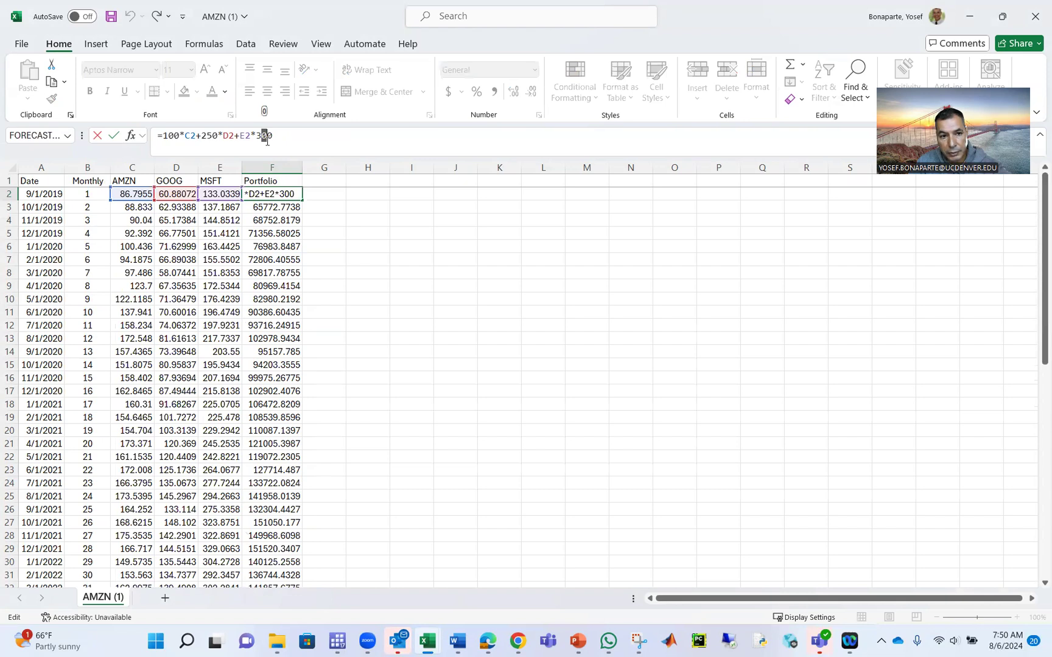
type("5")
key("Return")
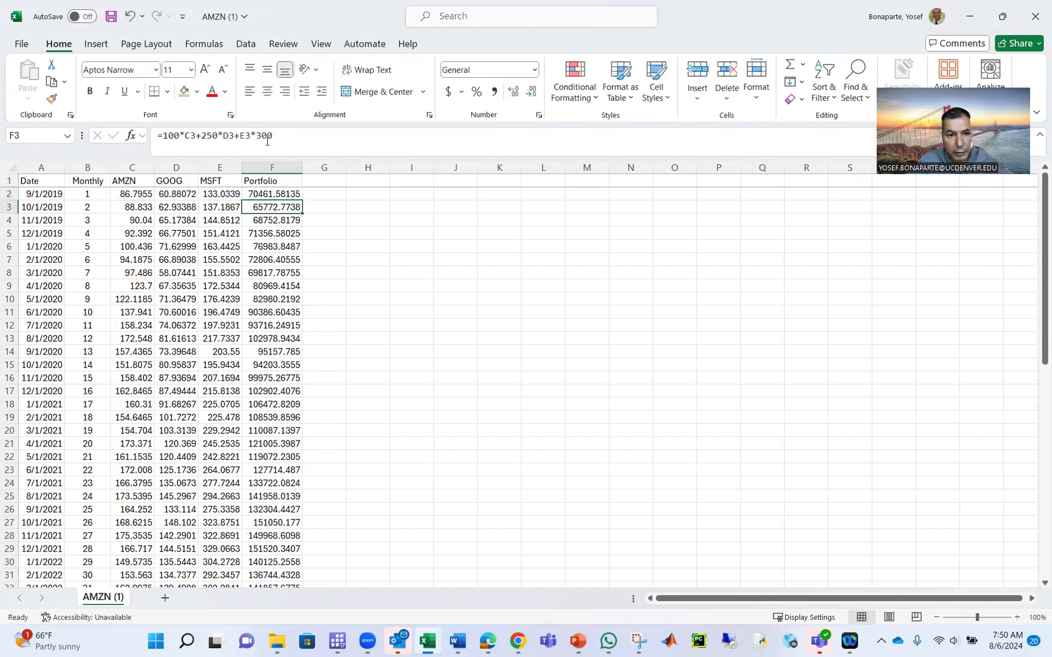
left_click(251, 191)
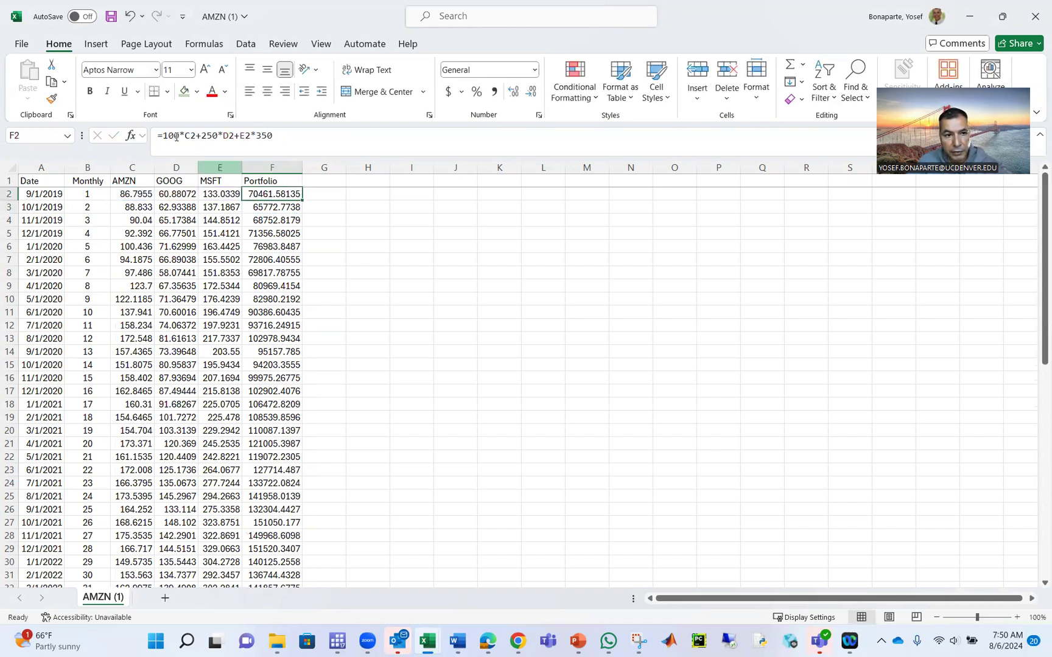
left_click(175, 135)
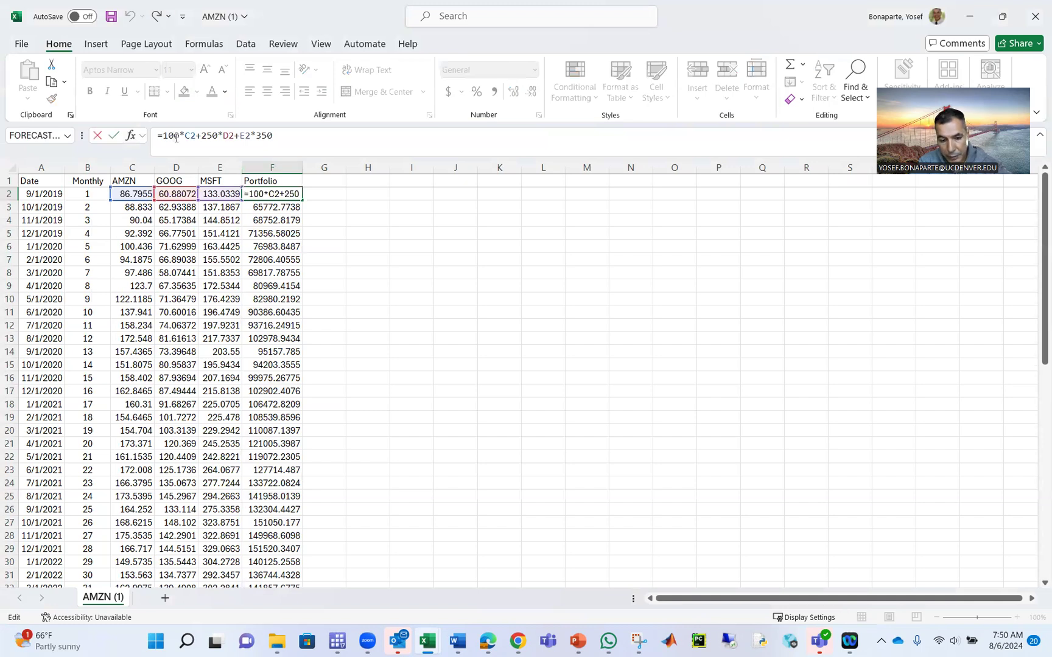
key("BackSpace")
key("BackSpace")
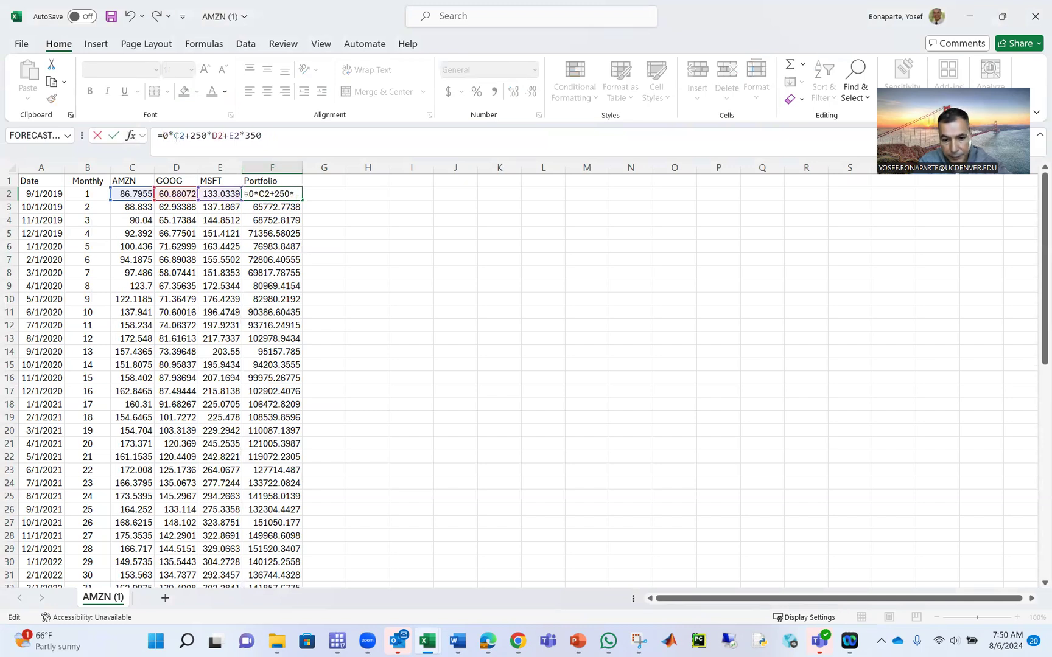
type("8")
key("Return")
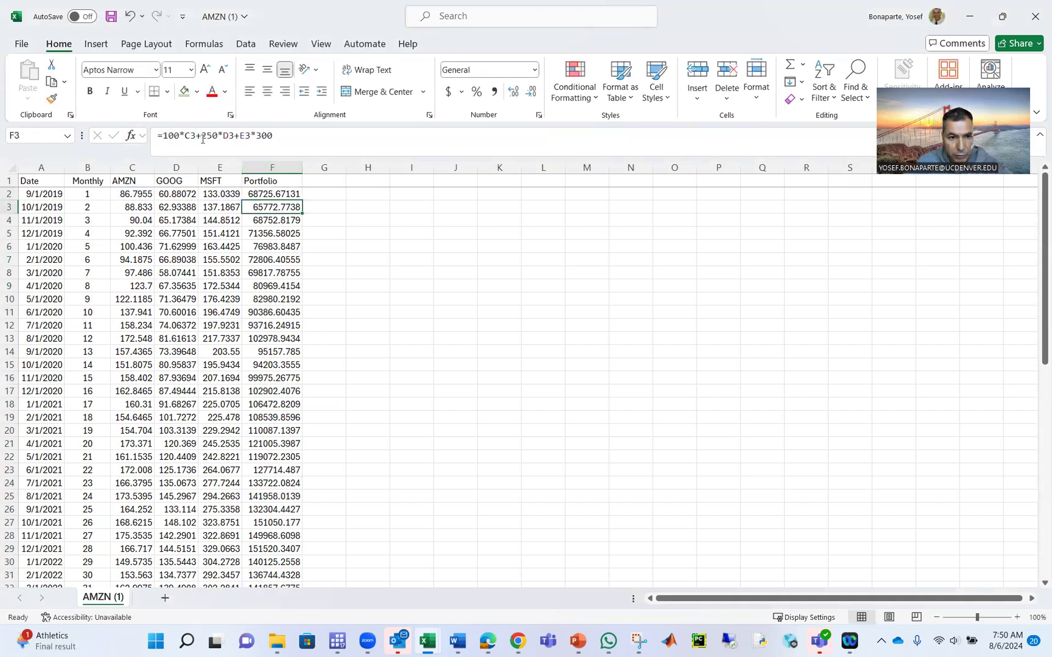
Step: Fill the new formula down to F61 and shade forecast cell F63 light green
left_click(275, 194)
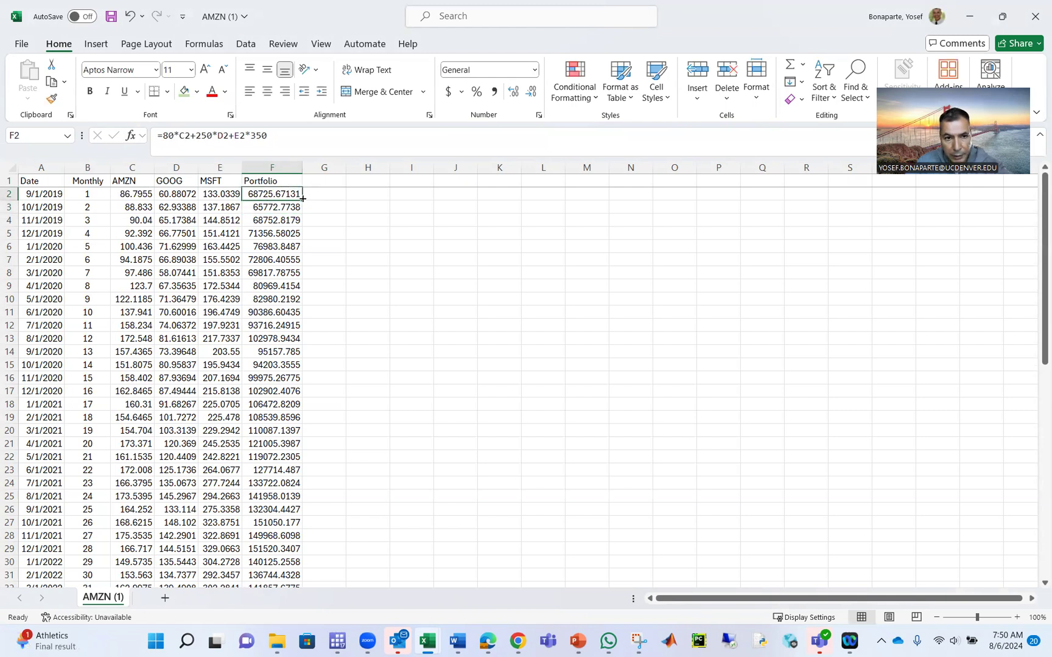
double_click(303, 198)
scroll(359, 347, "down", 14)
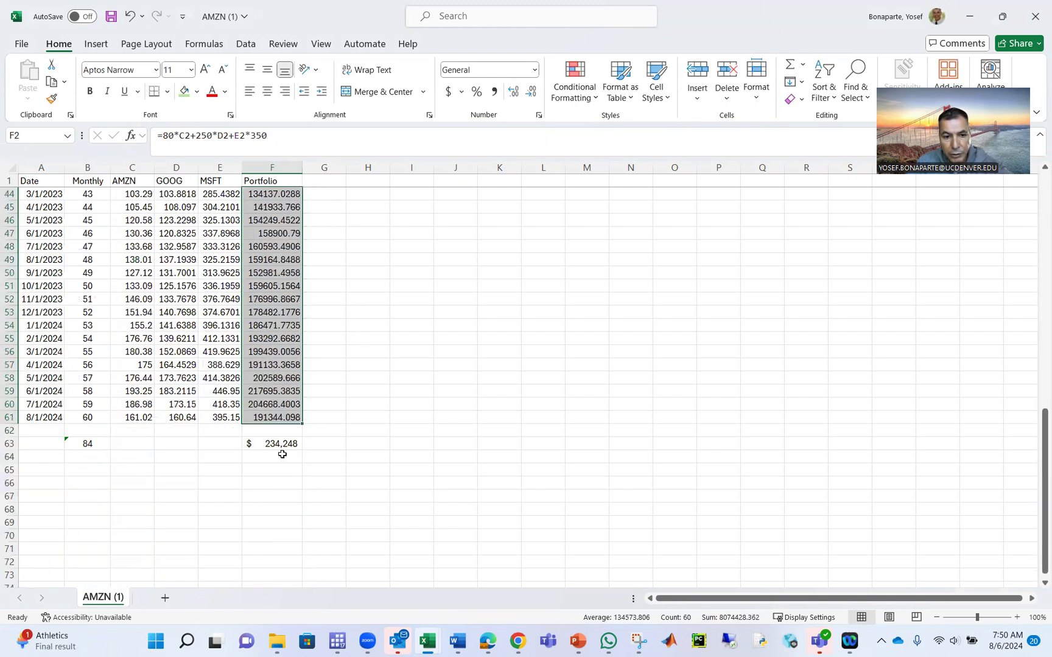
left_click(284, 448)
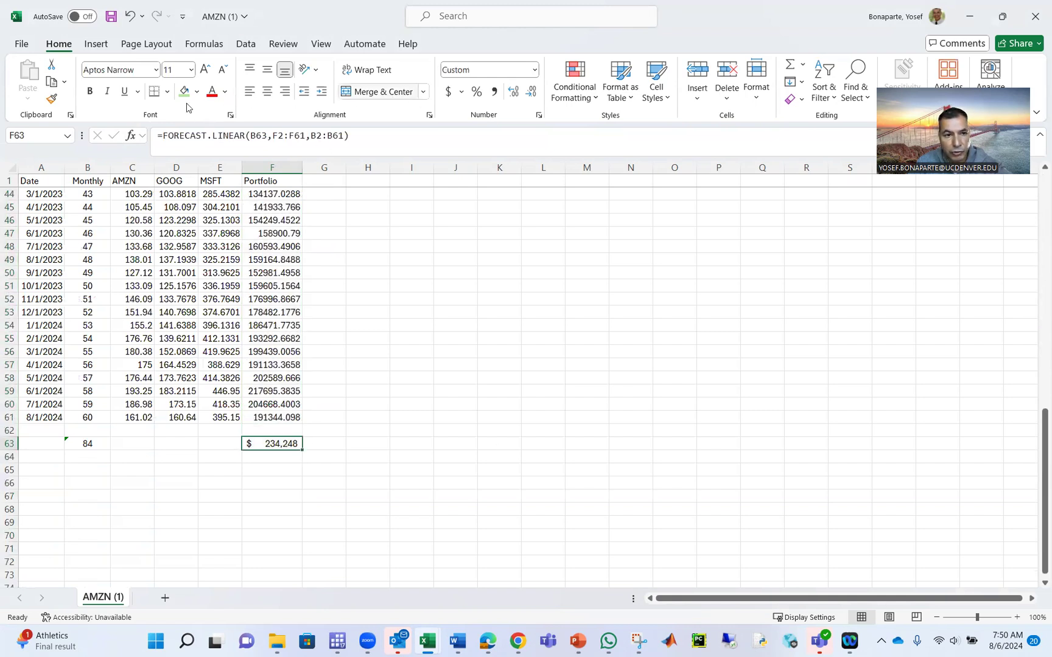
left_click(184, 93)
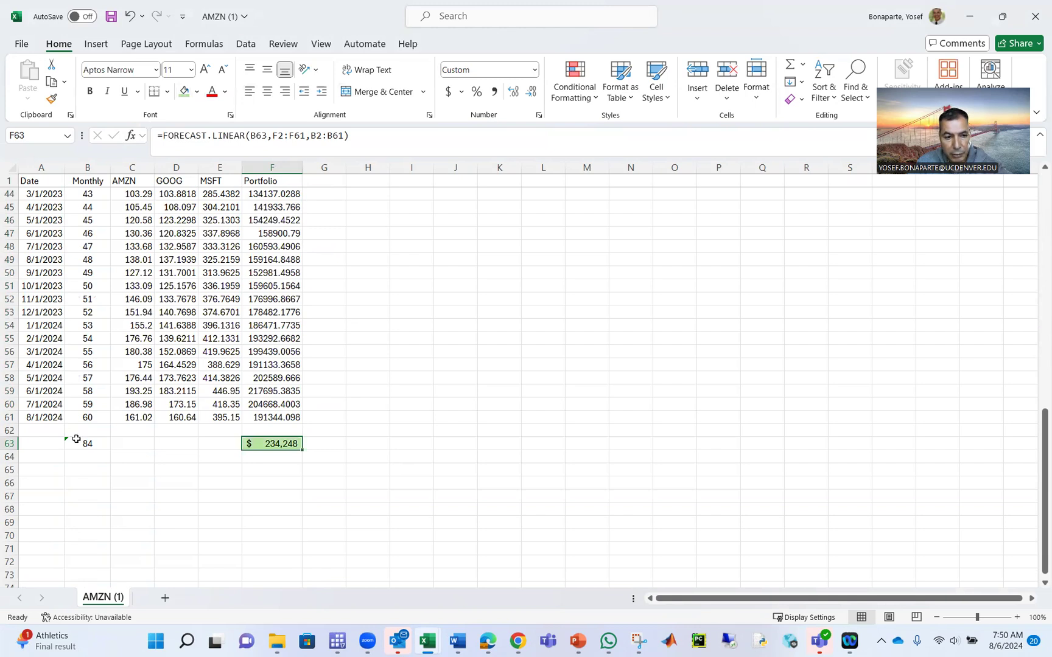
left_click(80, 443)
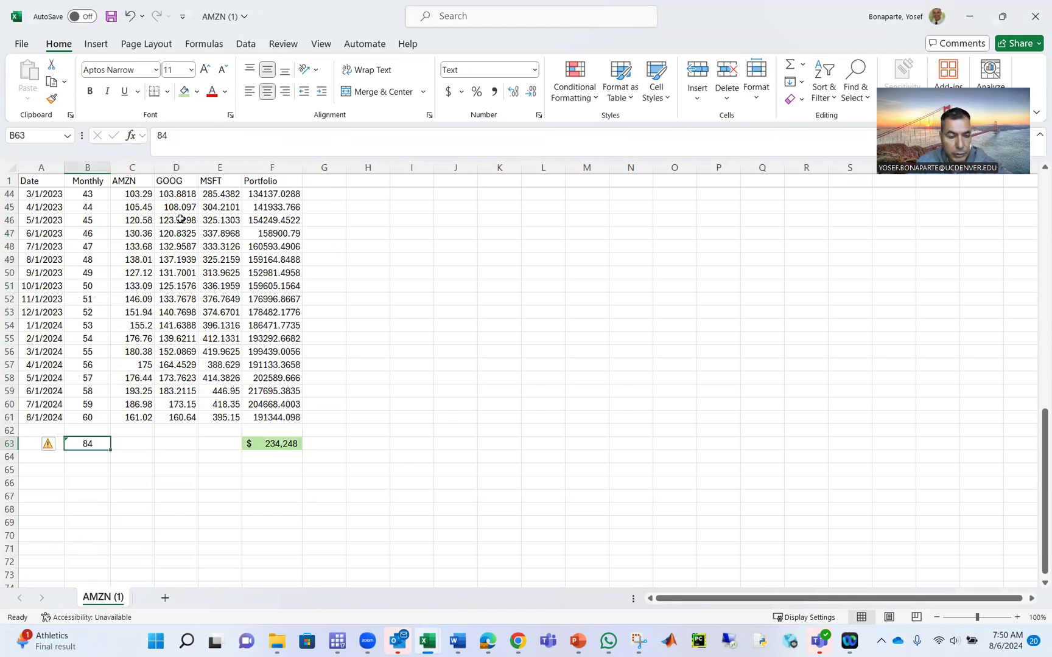
left_click(96, 416)
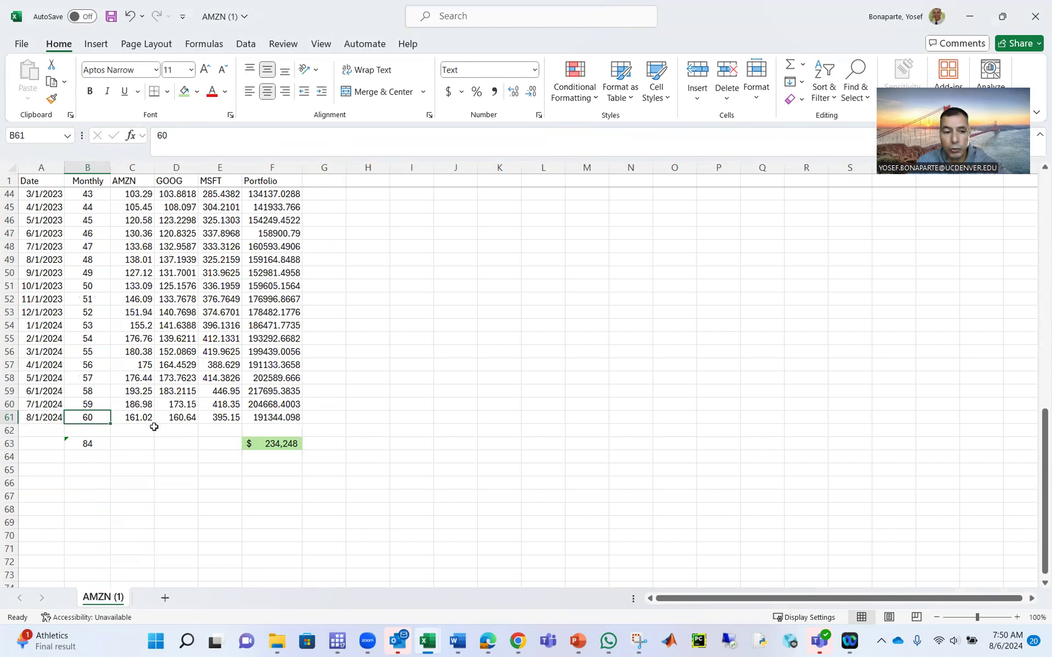
Step: Enter =B61+120 in B63 as the future month
left_click(80, 446)
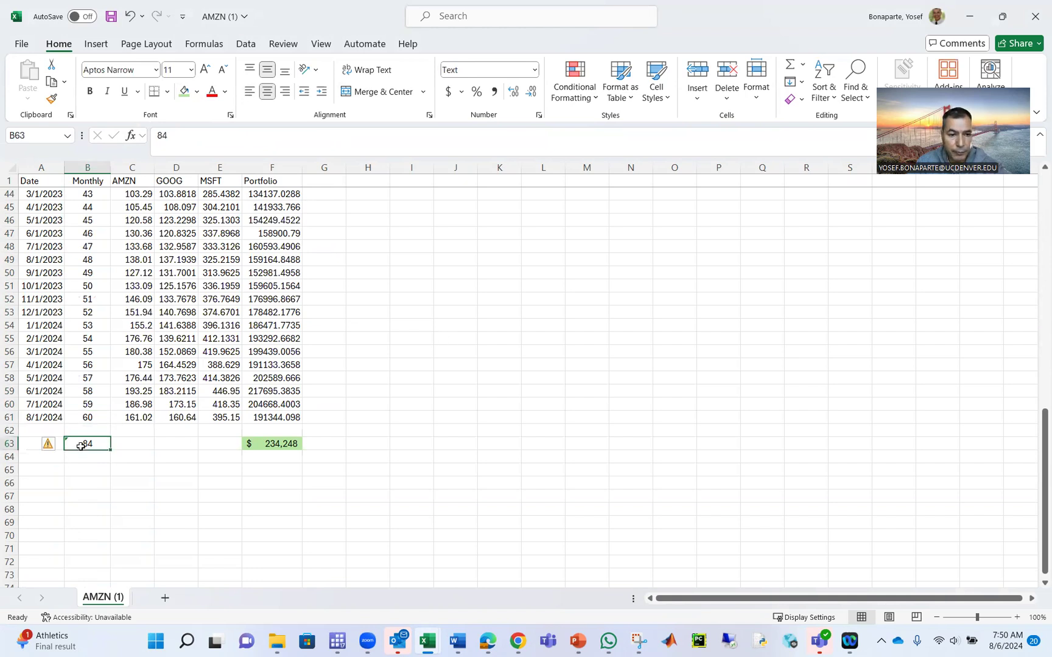
double_click(157, 135)
type("=")
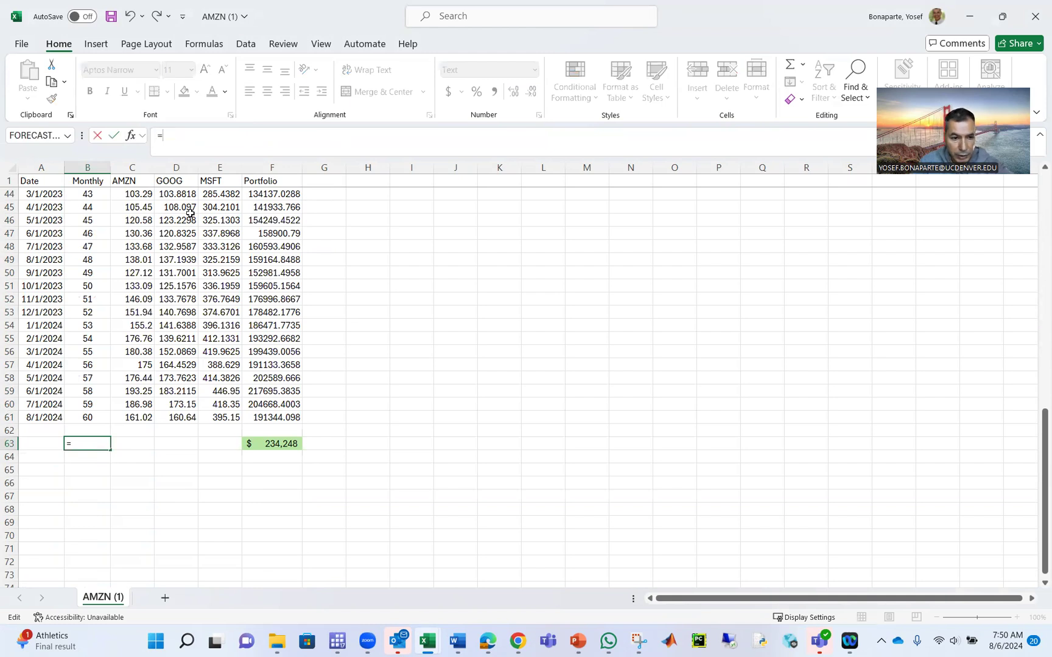
left_click(97, 415)
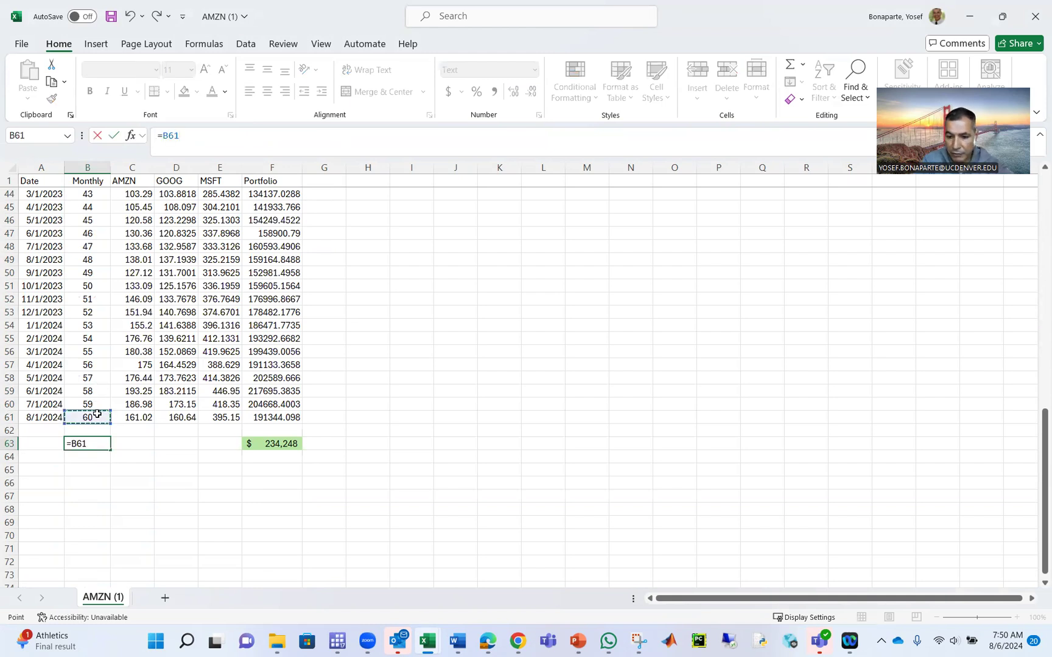
type("+120")
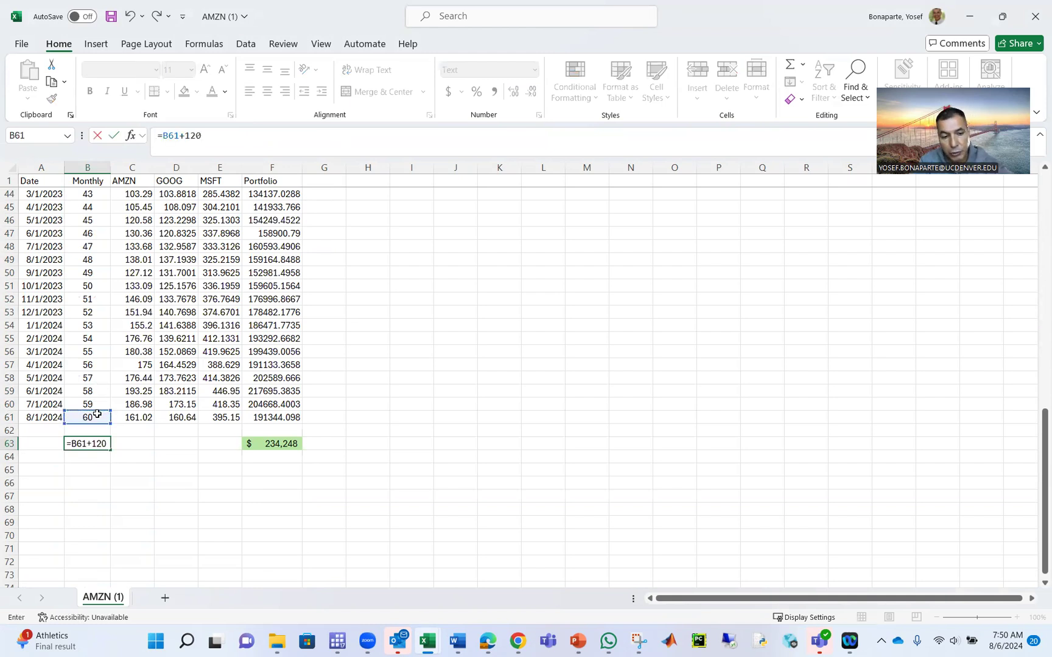
key("Return")
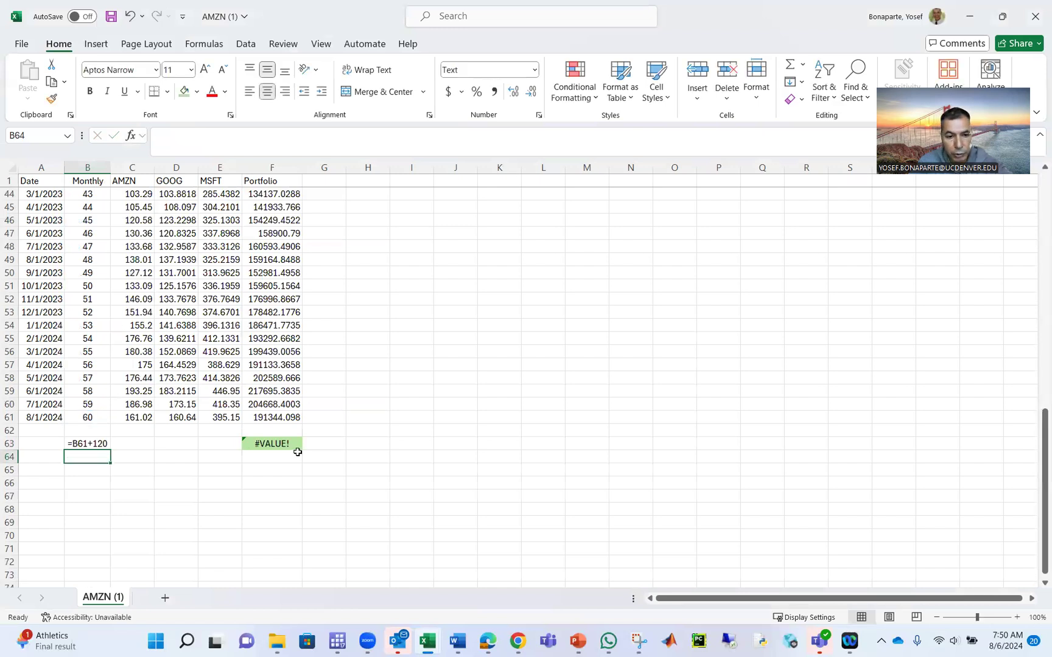
Step: Replace B63 with 180 and check the recalculated forecast in F63
left_click(81, 448)
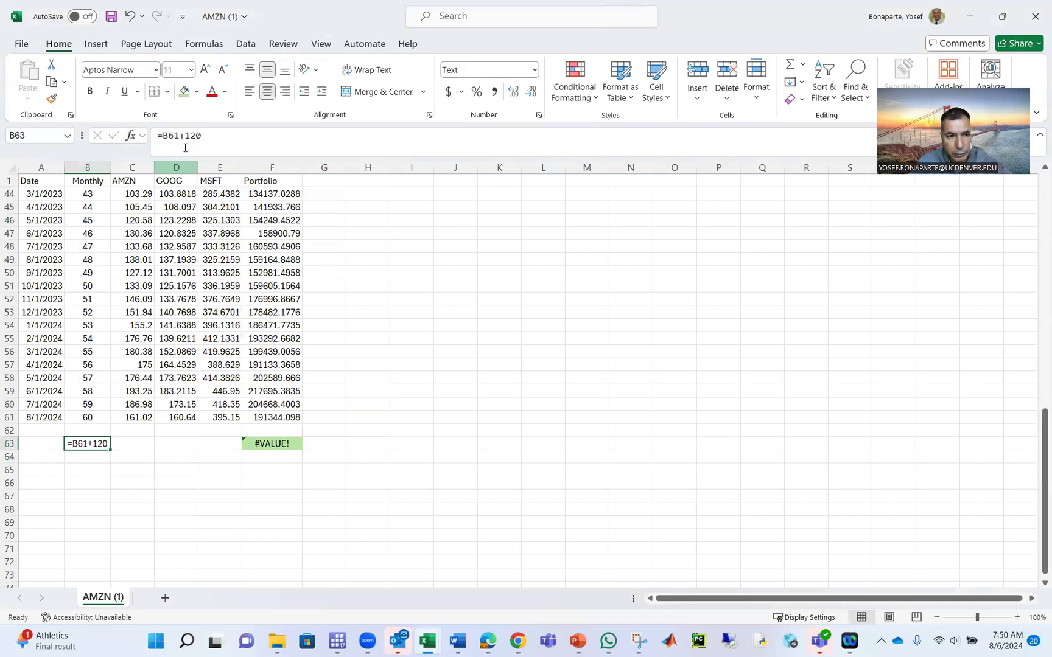
left_click(207, 131)
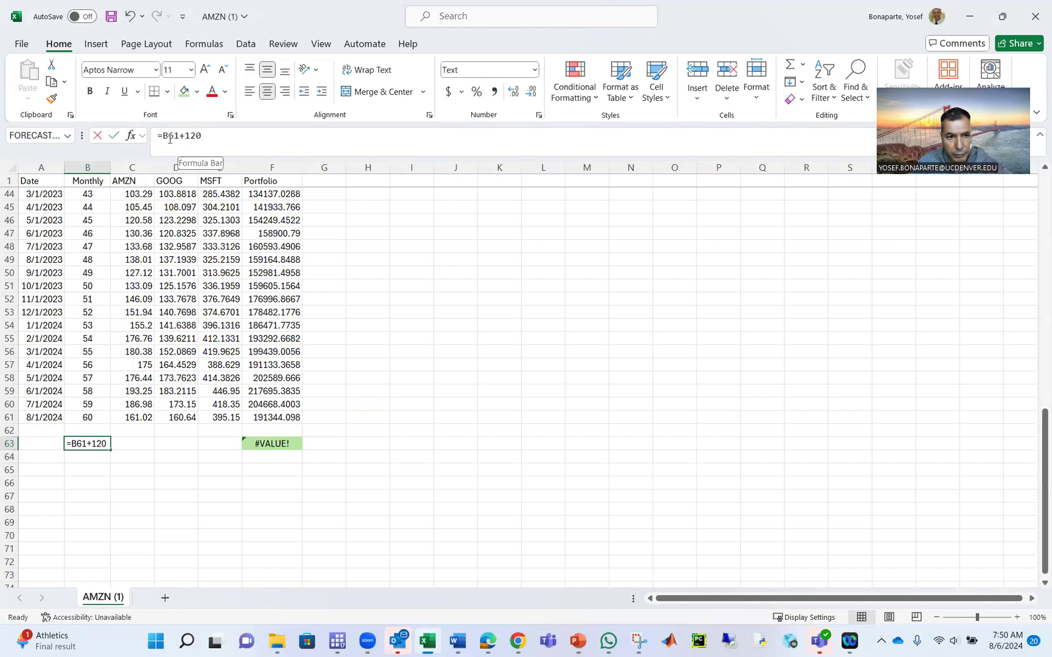
key("Escape")
type("180")
key("Return")
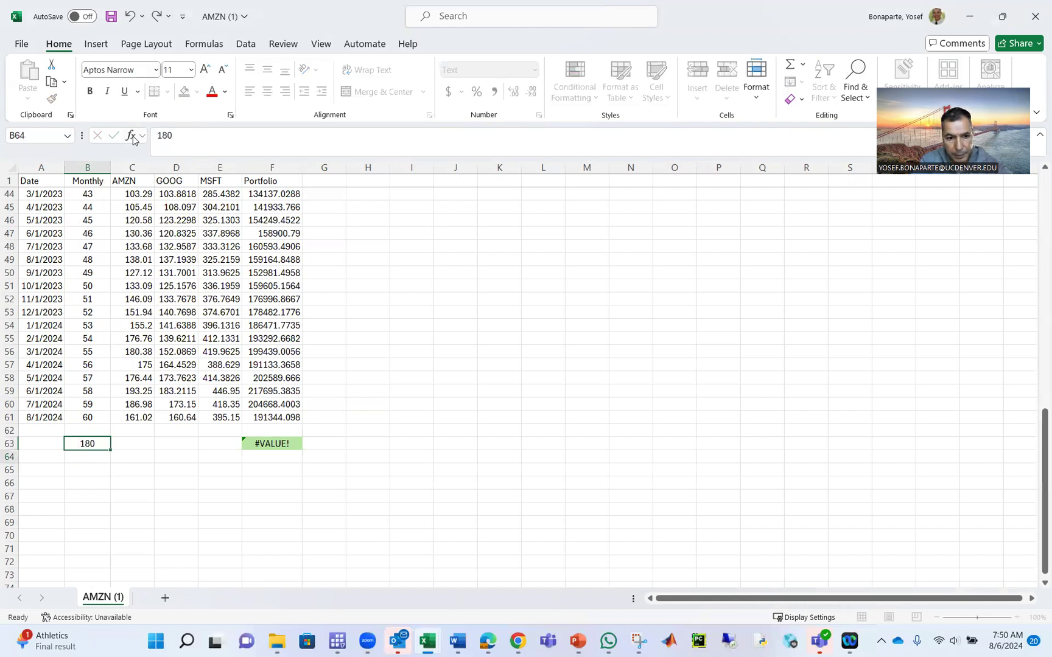
left_click(284, 432)
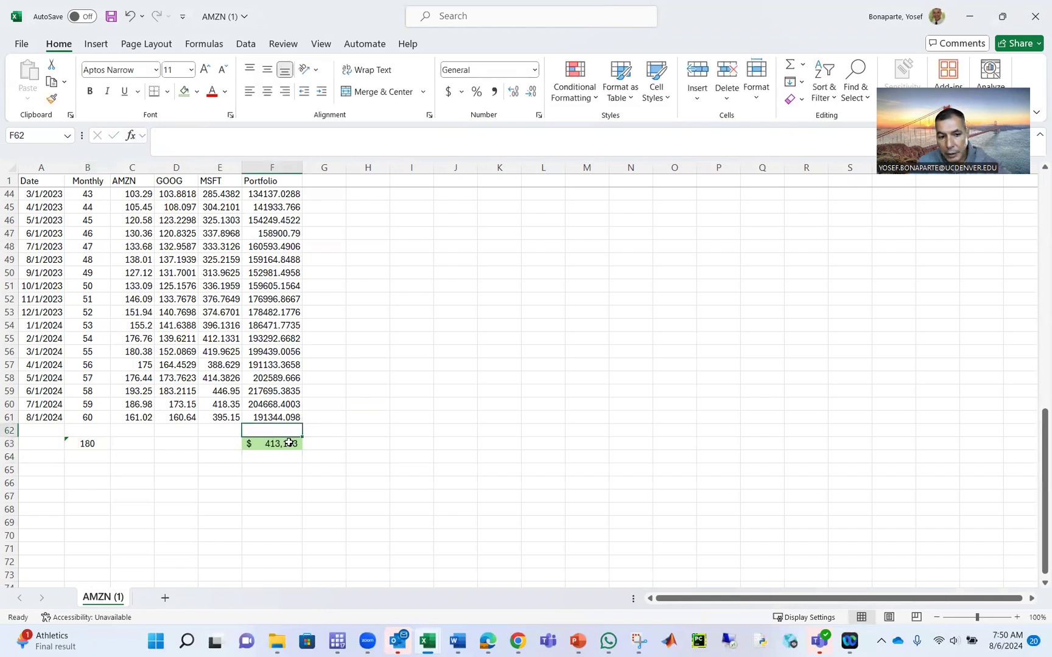
left_click(289, 442)
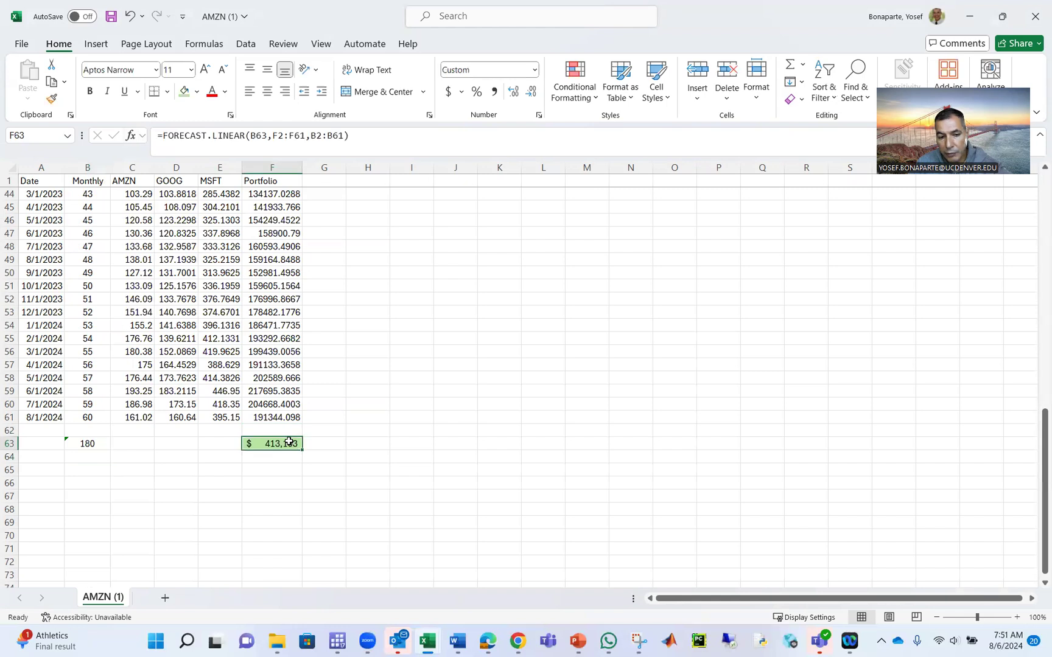
Step: Try future months 300 and then 500 in B63, reaching $1,009,286
left_click(97, 440)
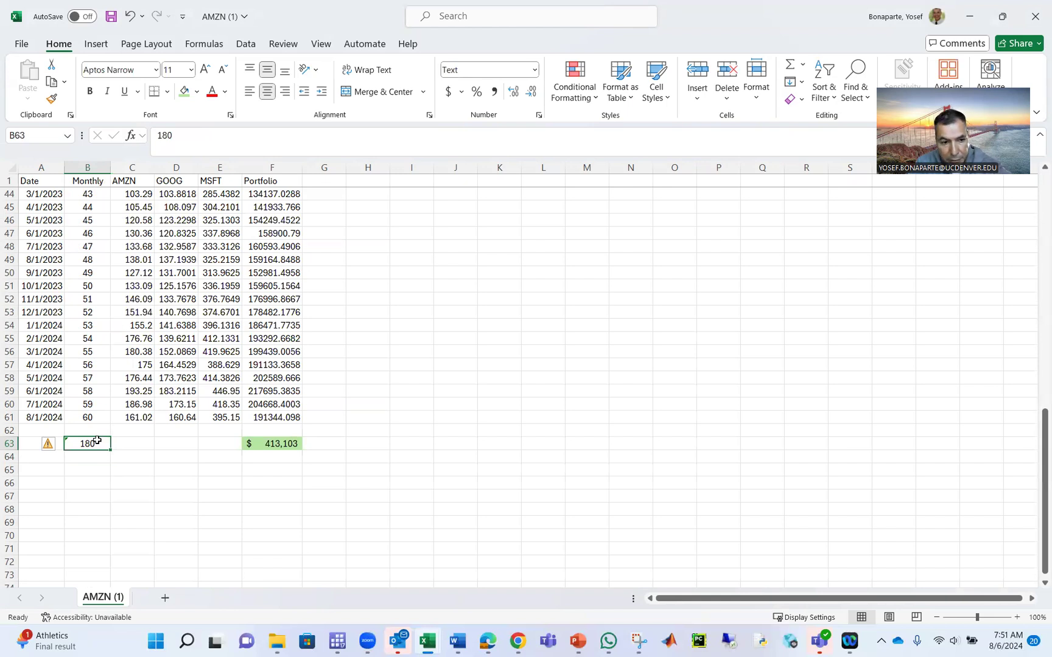
type("300")
key("Return")
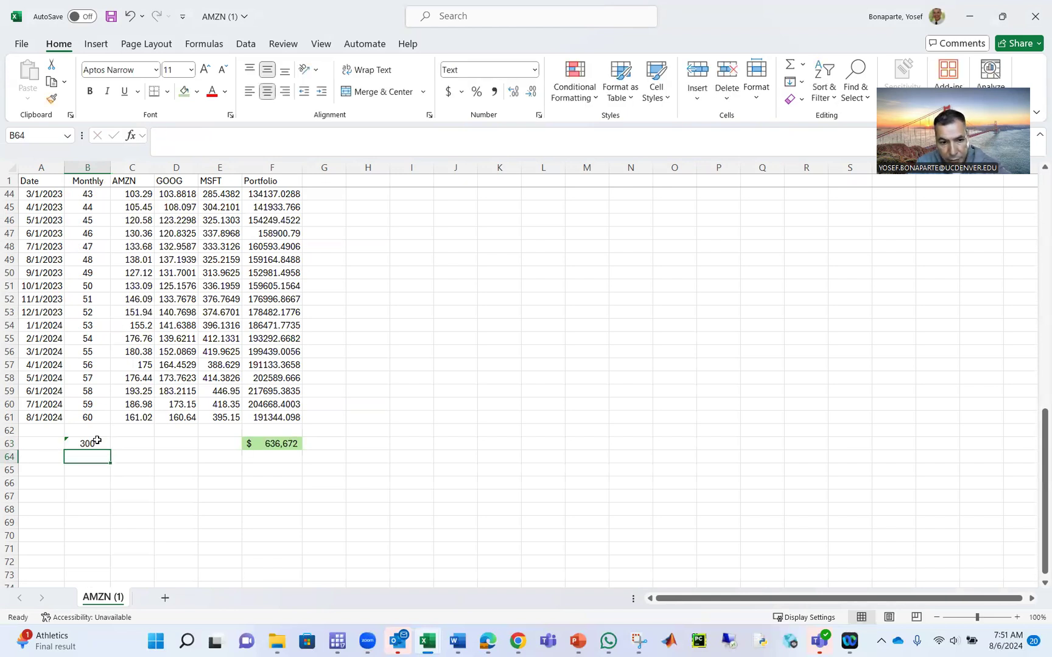
left_click(97, 440)
type("500")
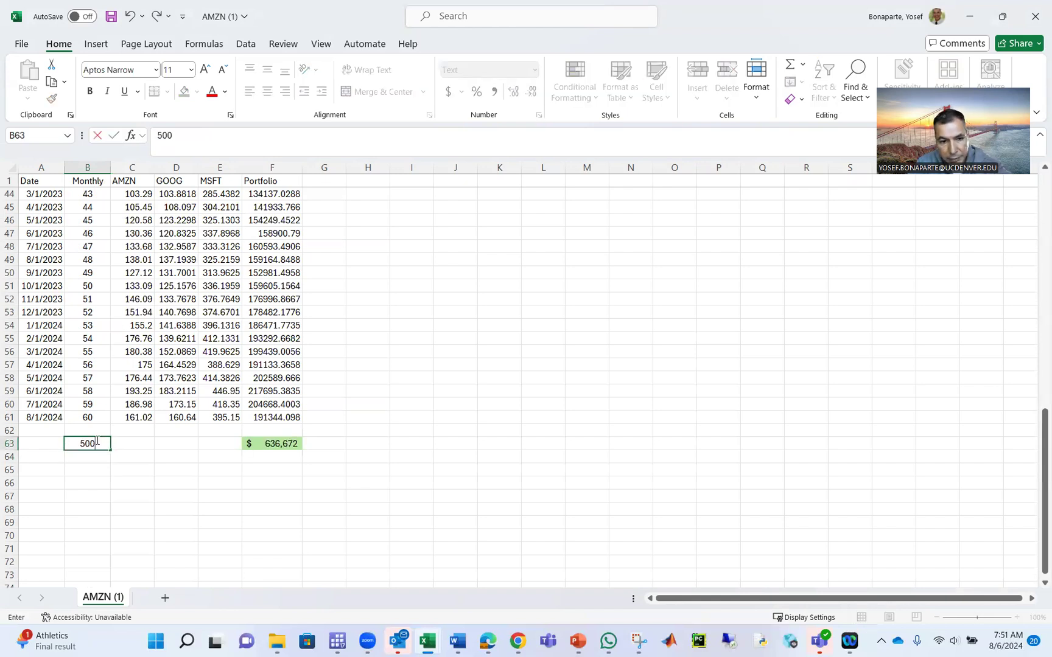
key("Return")
left_click(97, 440)
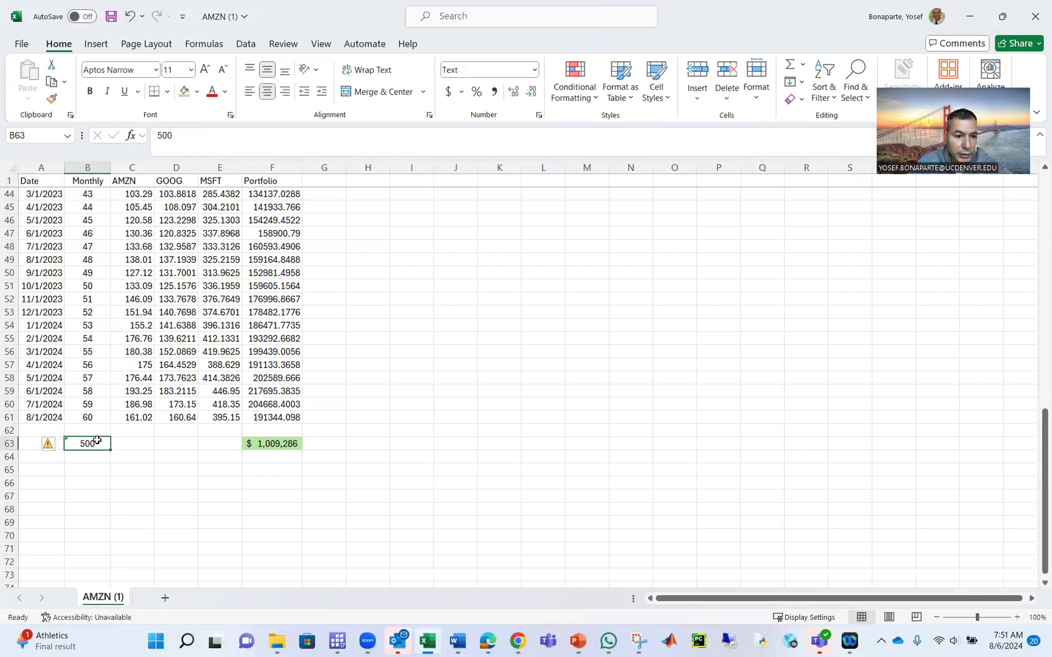
left_click(76, 483)
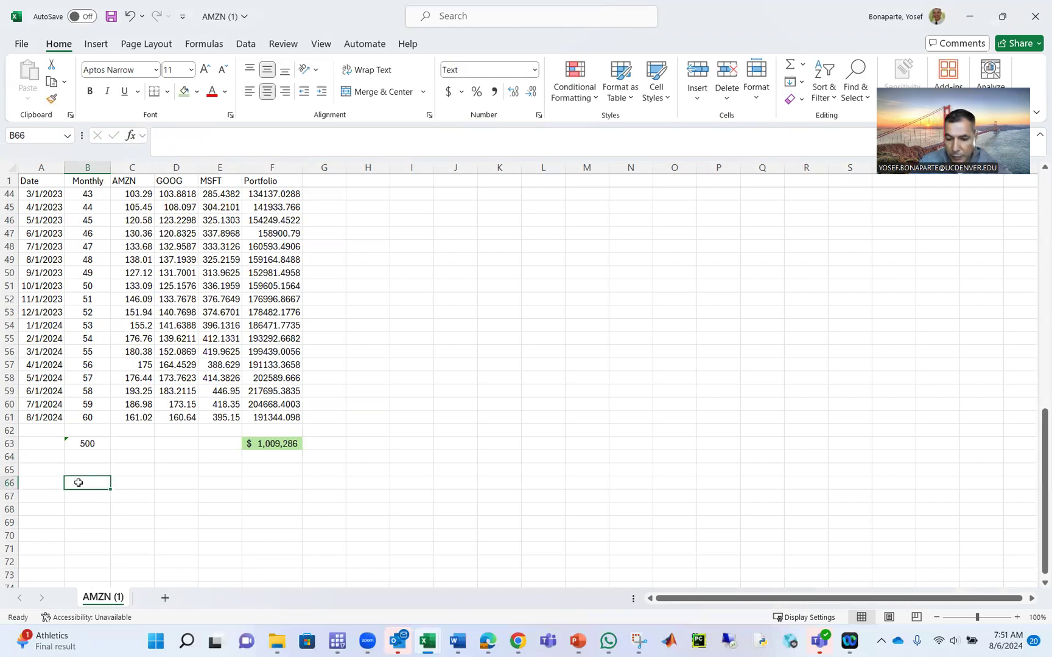
Step: Enter =B63-B61 in A65 to get the 440 months between month 60 and month 500
type("=")
left_click(73, 443)
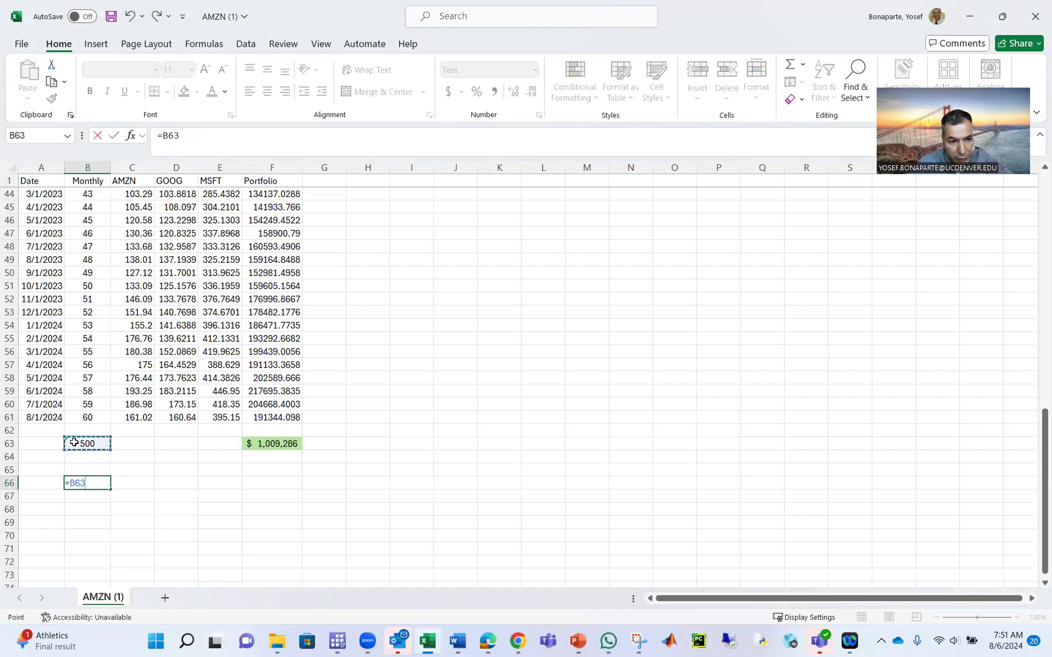
type("-")
left_click(76, 416)
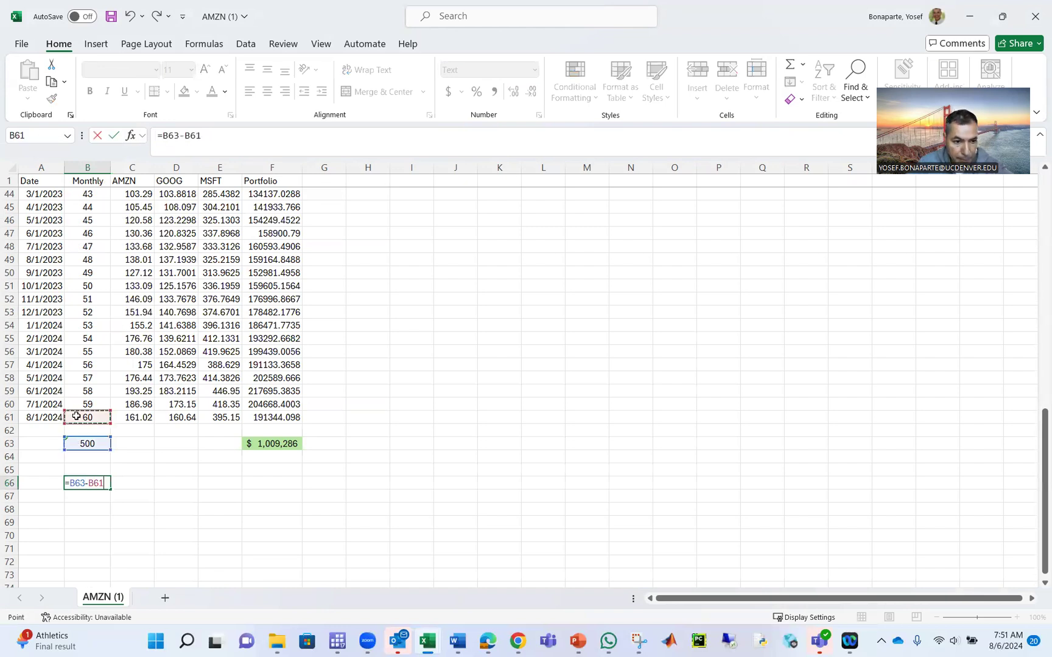
key("Return")
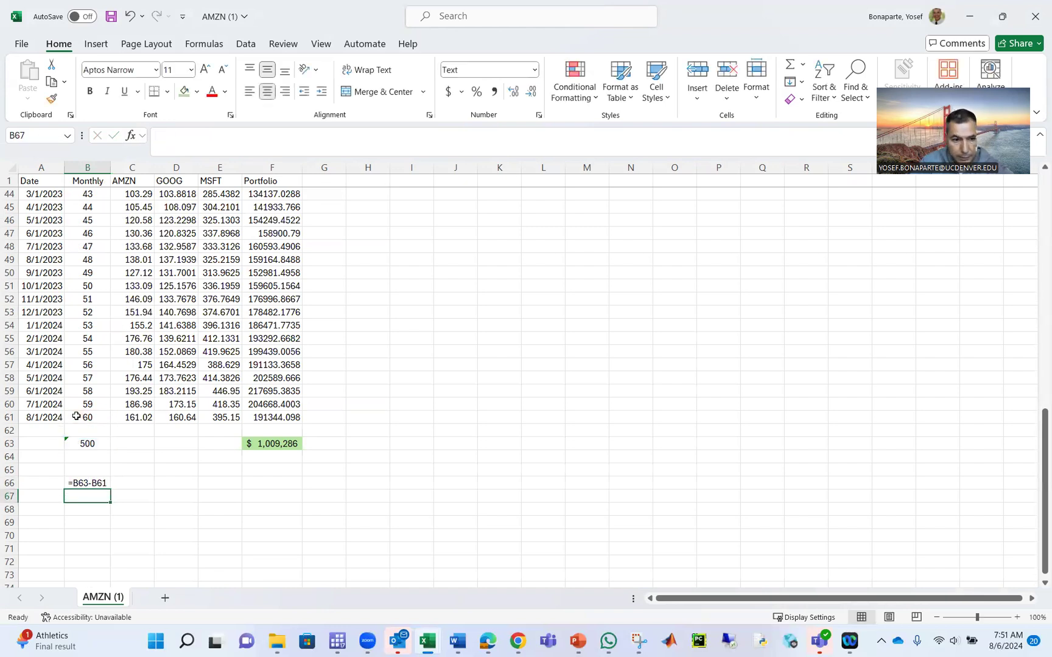
left_click(80, 482)
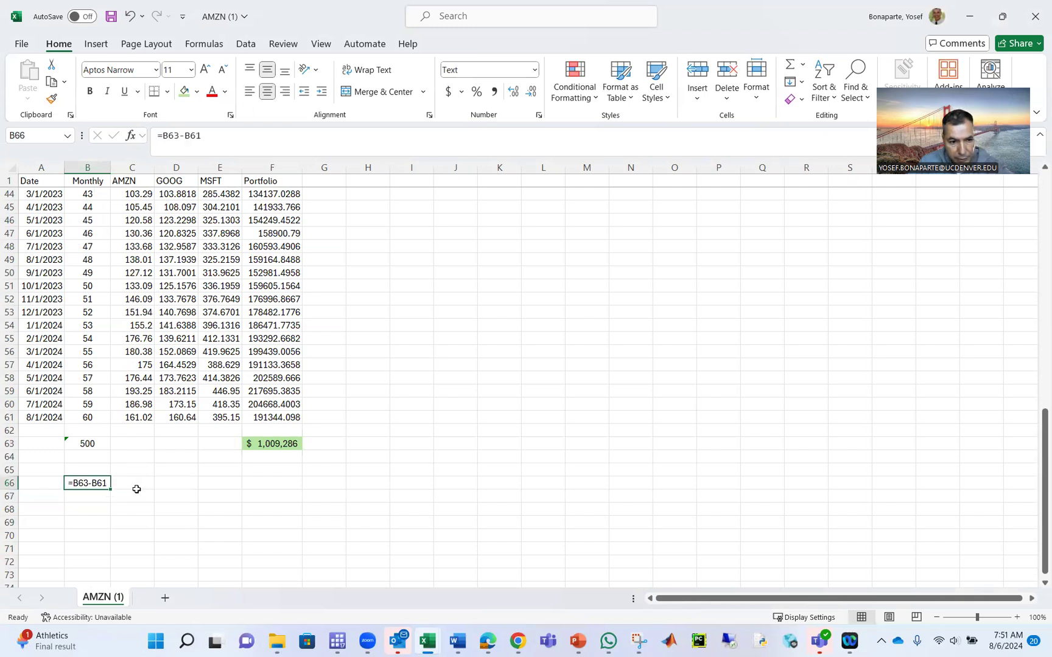
left_click(53, 472)
type("=")
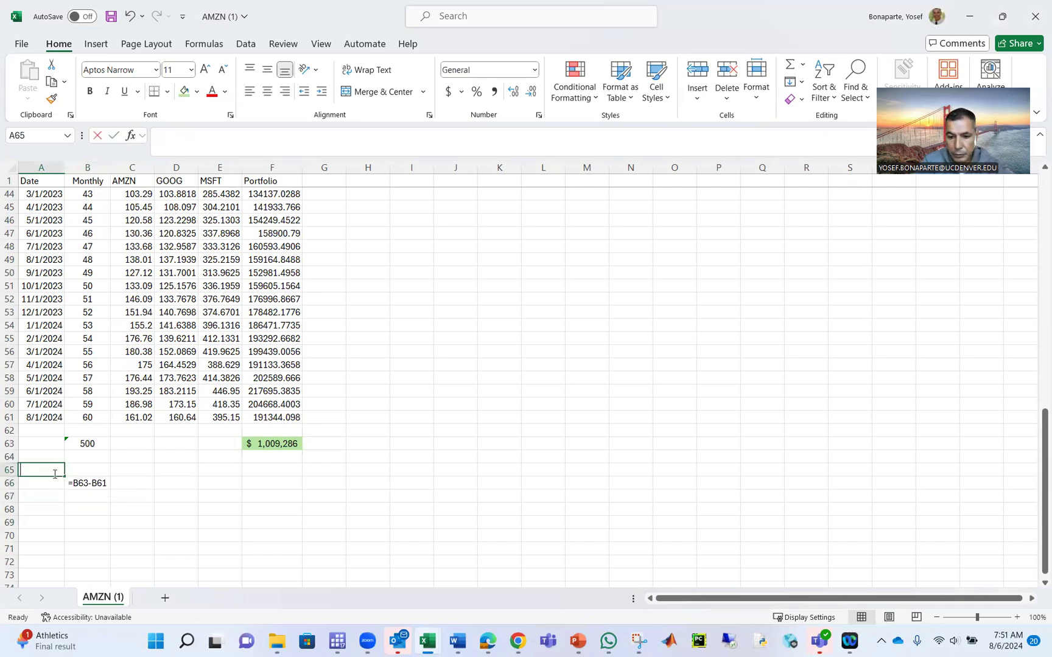
left_click(90, 444)
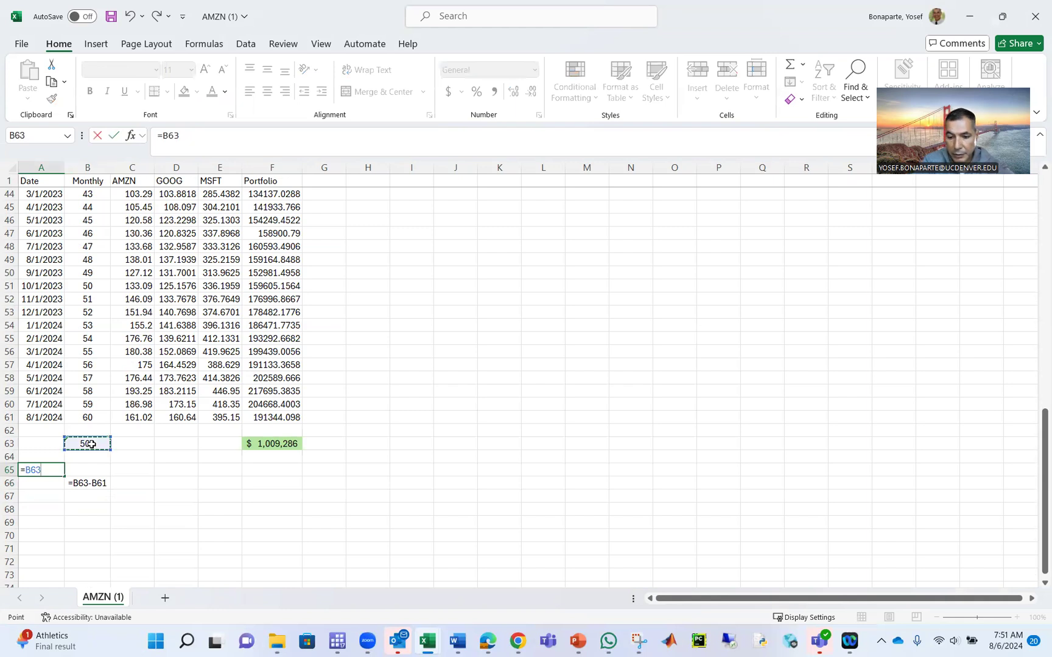
type("-")
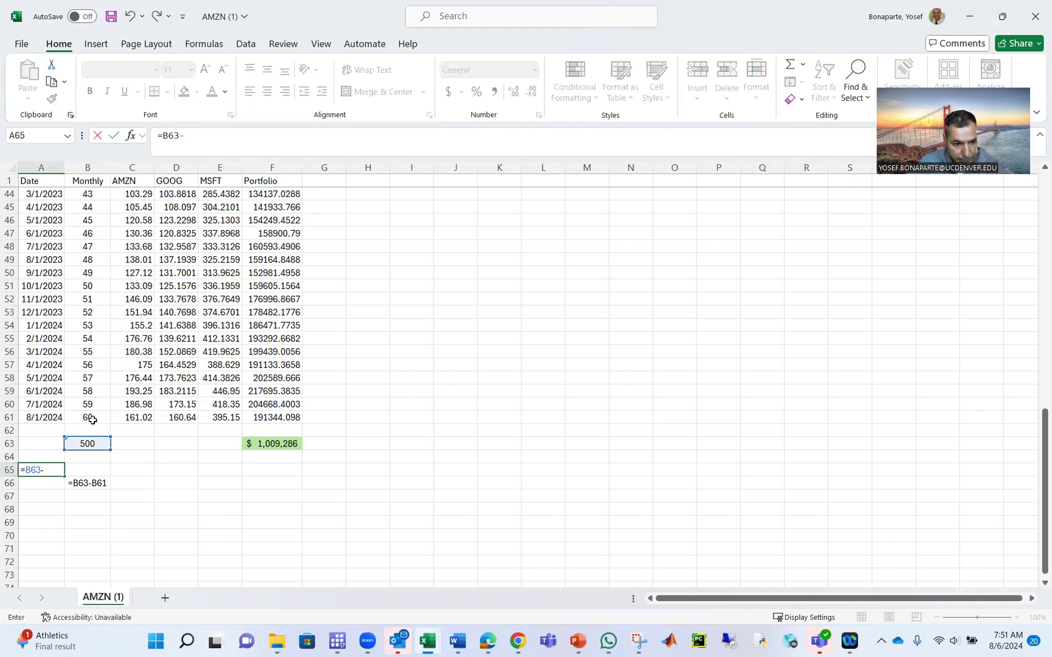
left_click(91, 419)
key("Return")
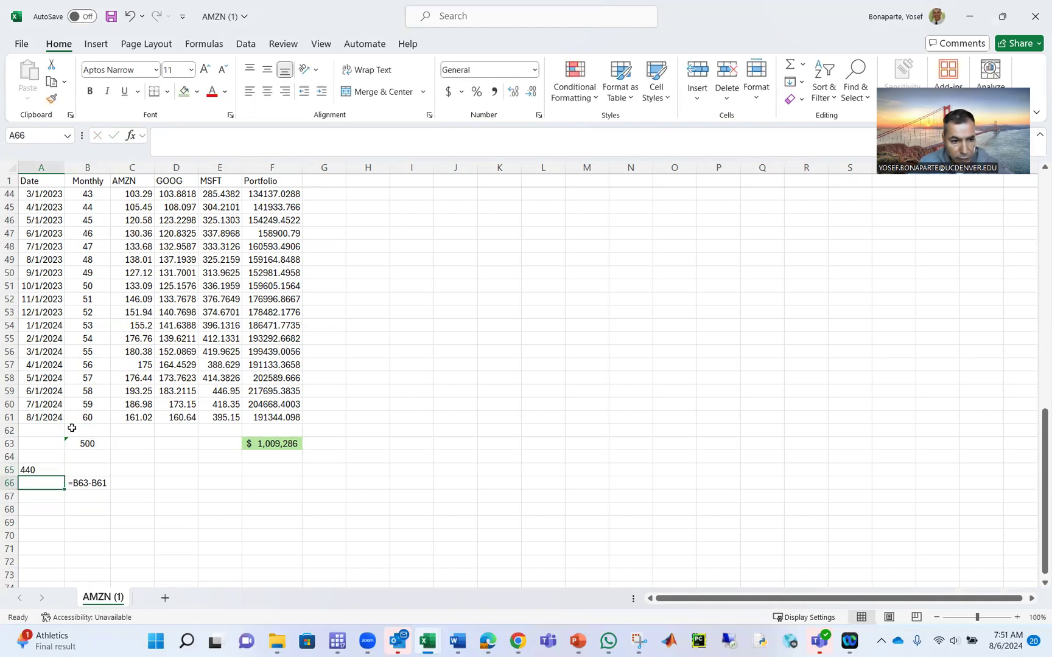
Step: Delete the leftover text formula and enter =A65/12 in A66, giving 36.66667 years
key("Right")
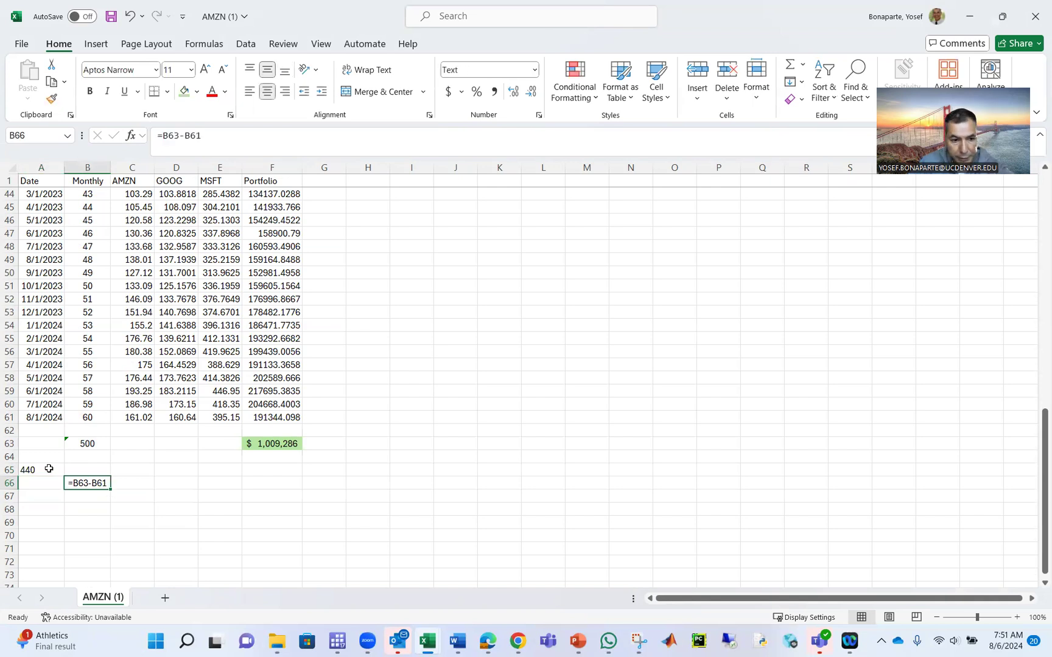
key("Delete")
key("Left")
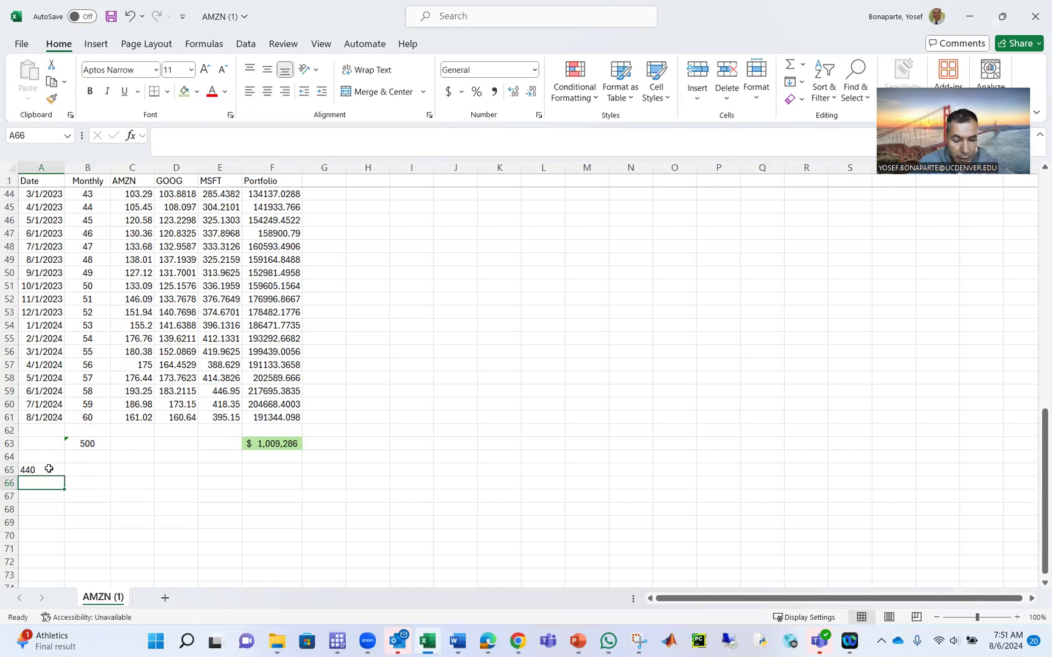
type("=")
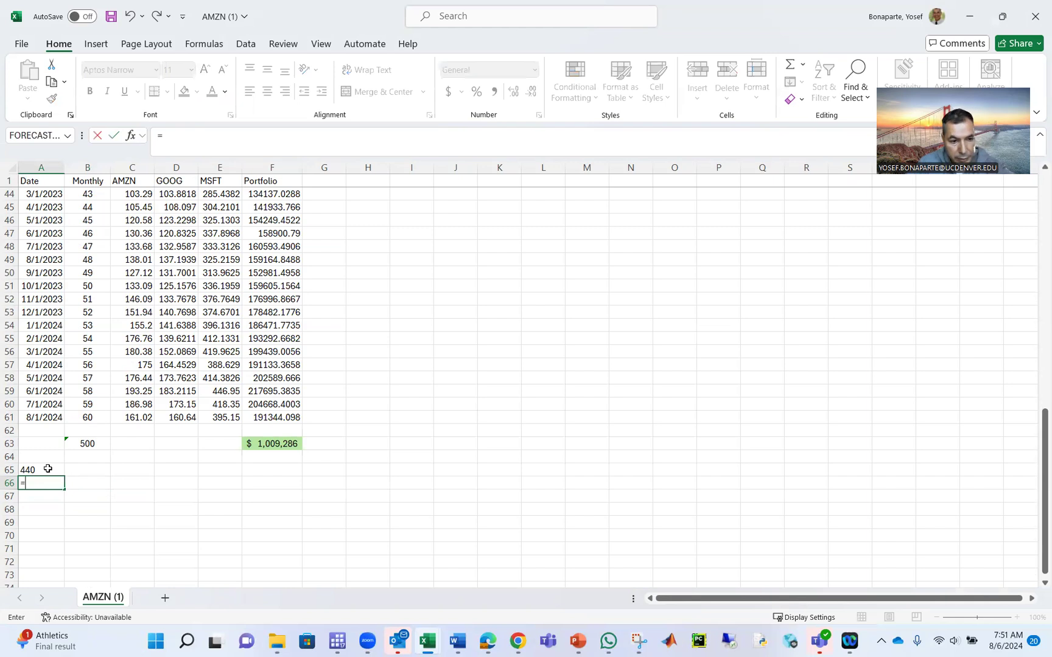
left_click(48, 468)
type("/12")
key("Return")
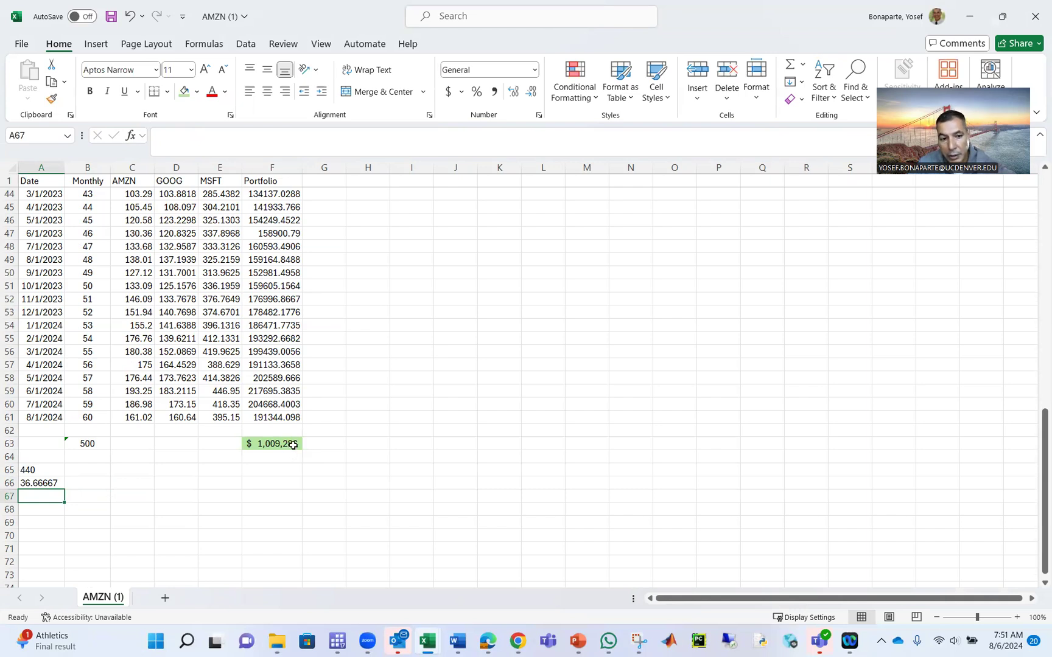
left_click(293, 448)
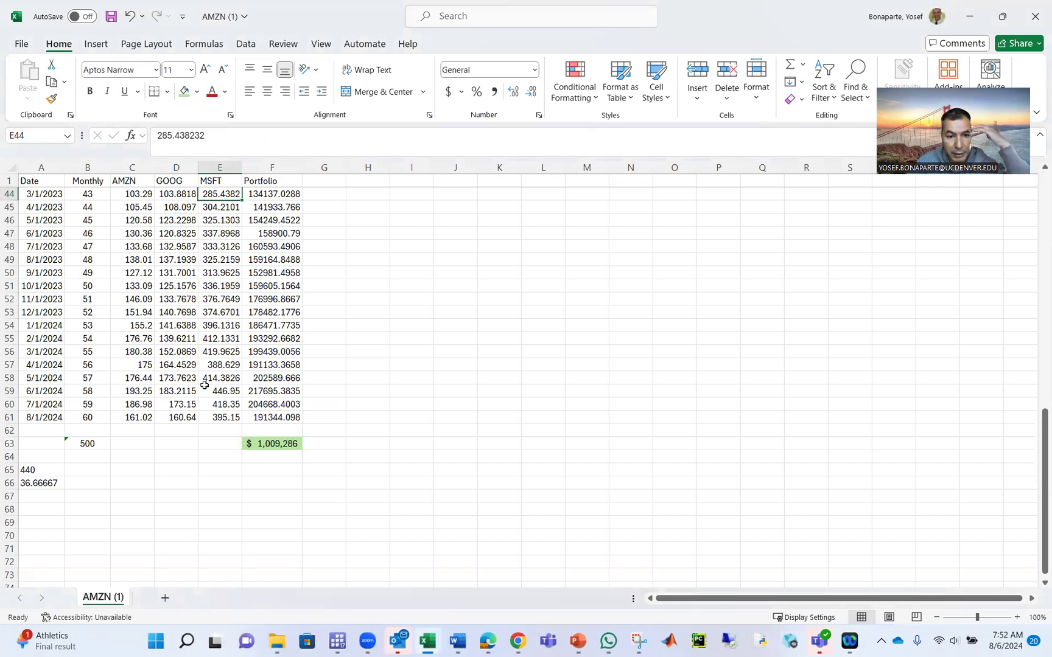
scroll(275, 277, "up", 12)
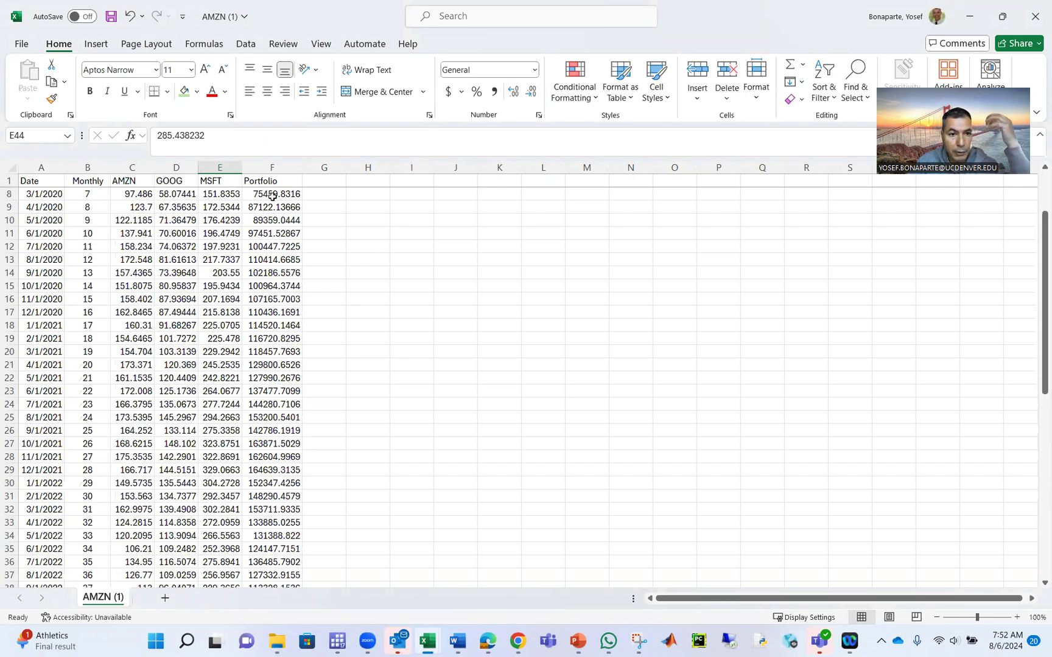
scroll(289, 244, "down", 15)
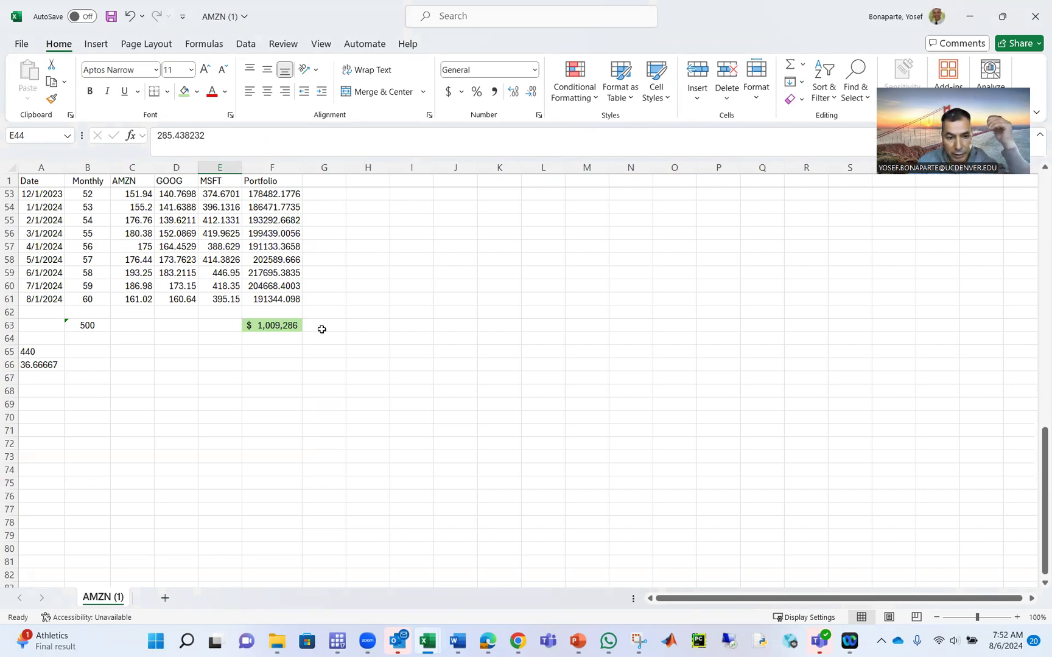
scroll(347, 355, "up", 2)
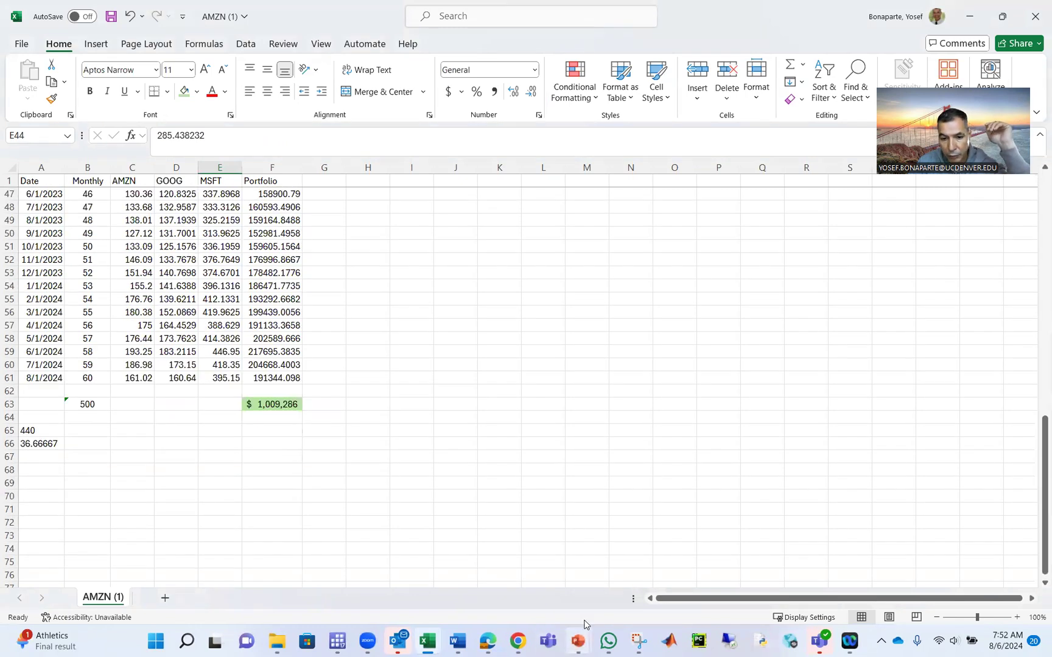
mouse_move(578, 641)
left_click(615, 588)
left_click(89, 172)
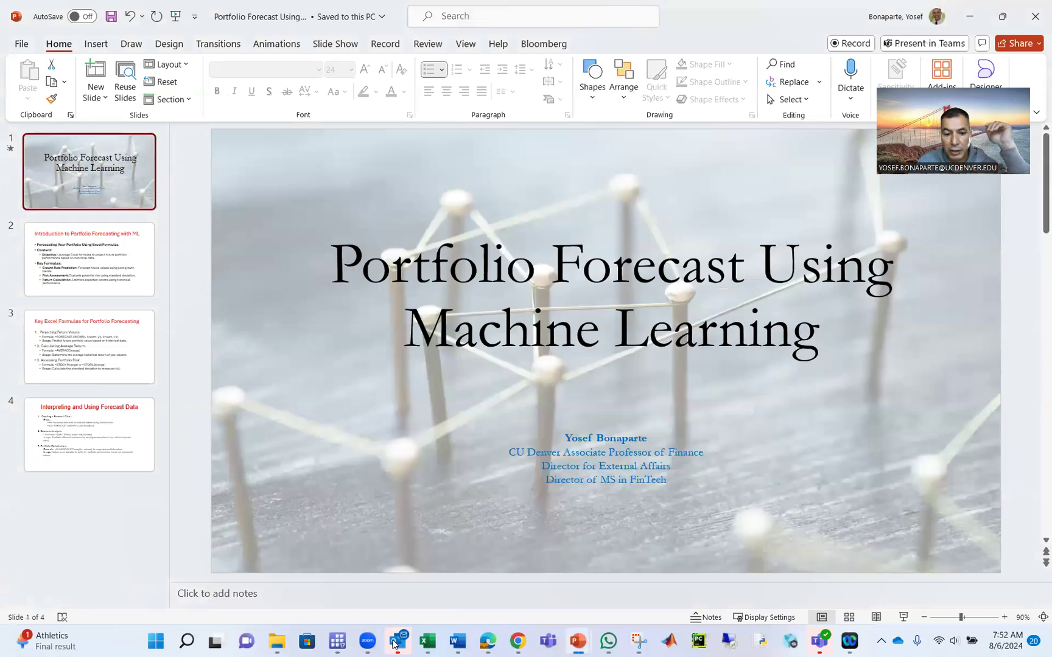
mouse_move(427, 640)
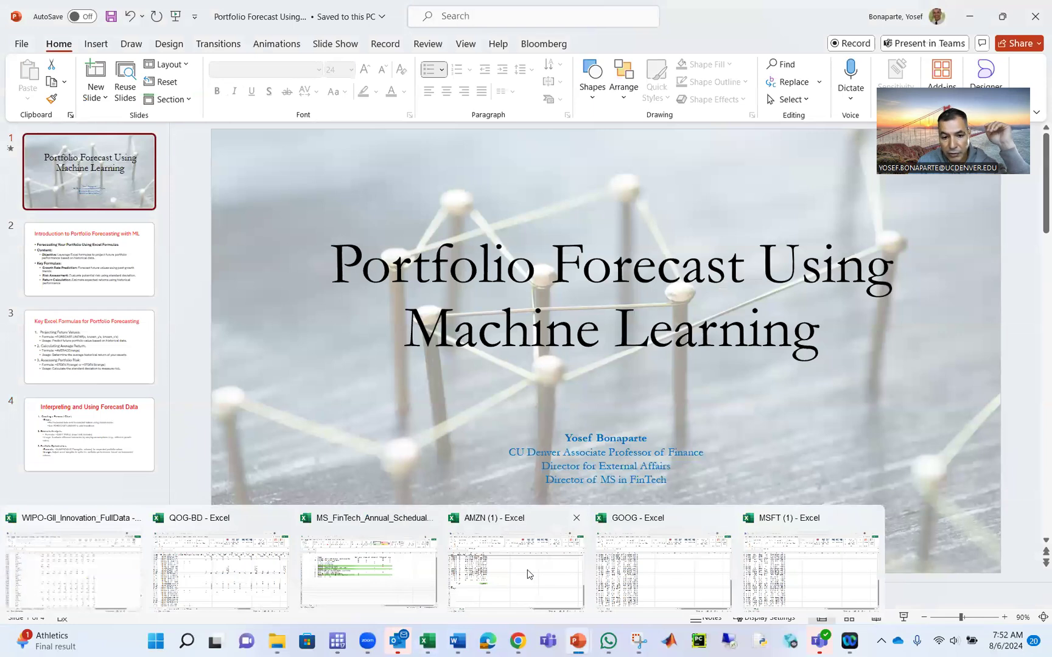
left_click(494, 518)
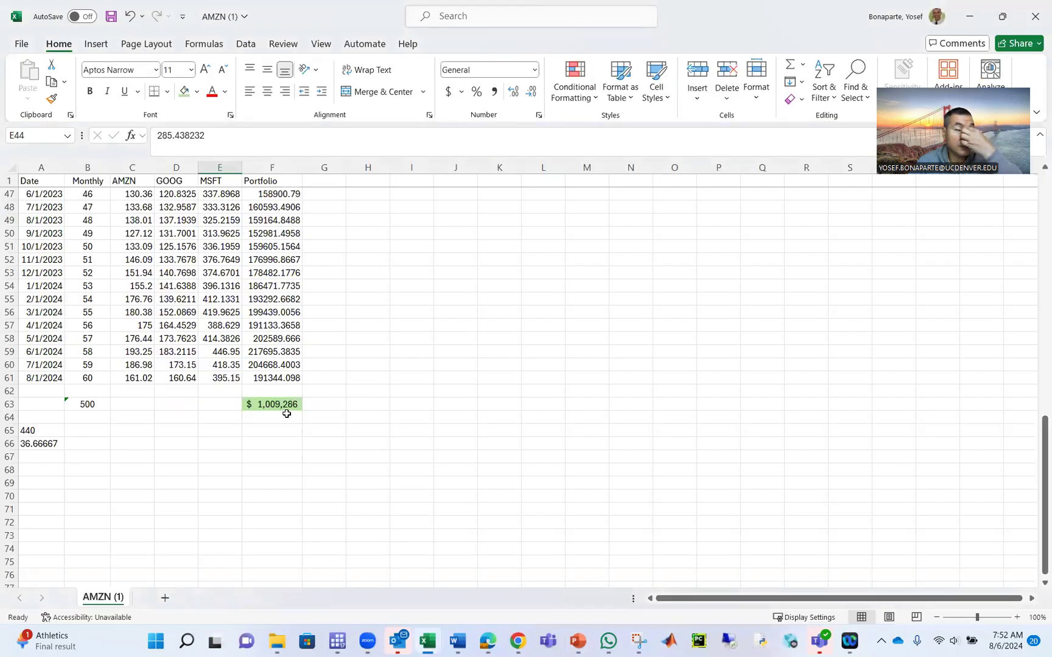
Step: Change the target month in B63 to 343
left_click(99, 403)
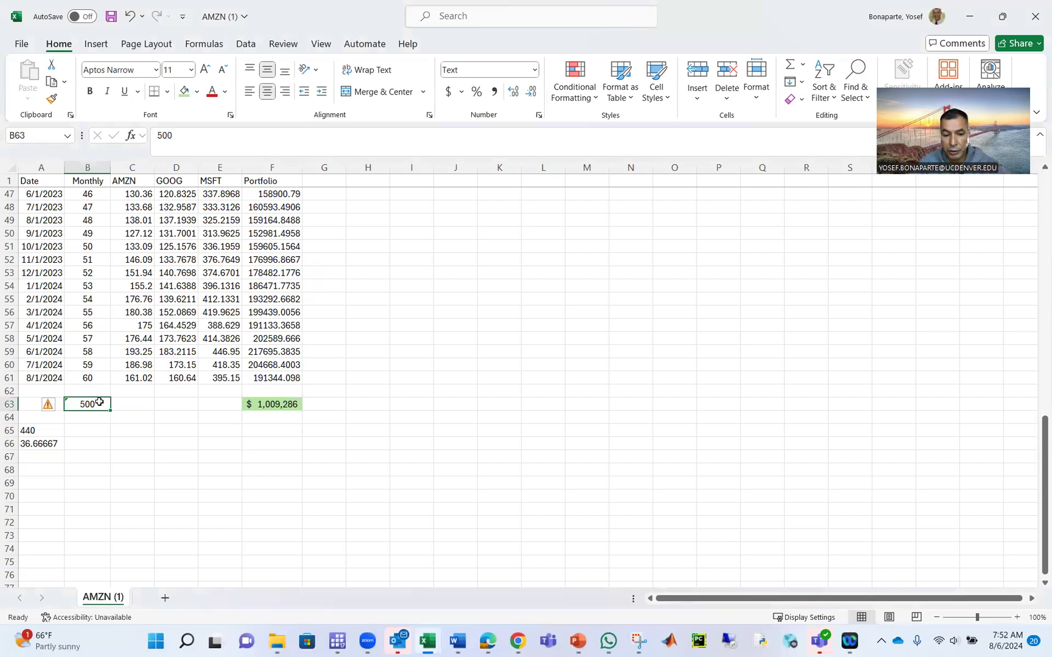
type("34")
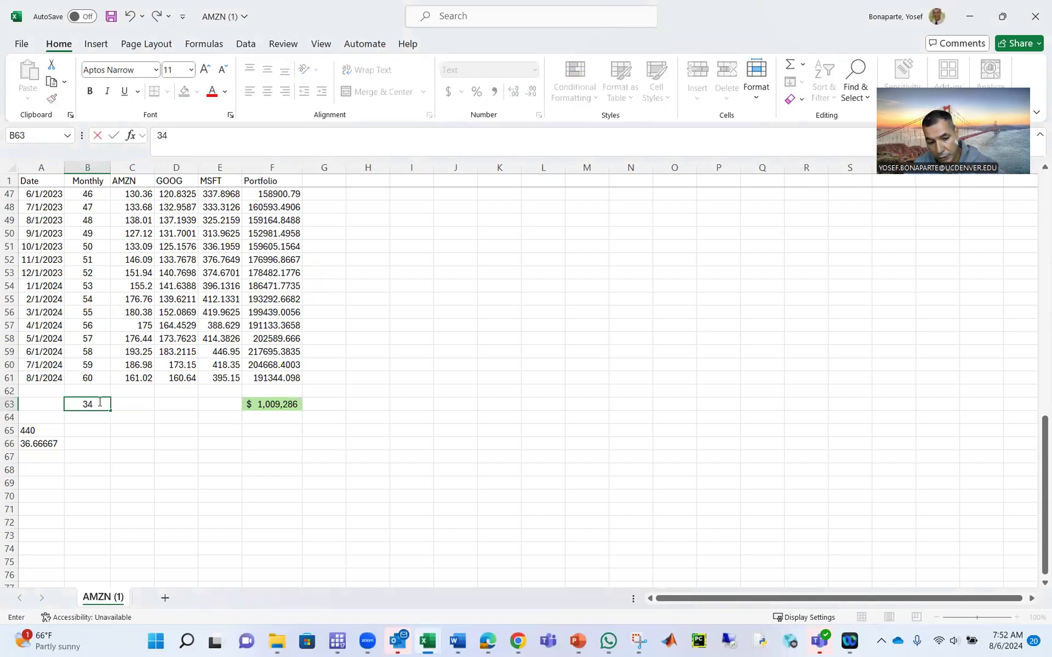
type("3")
key("Return")
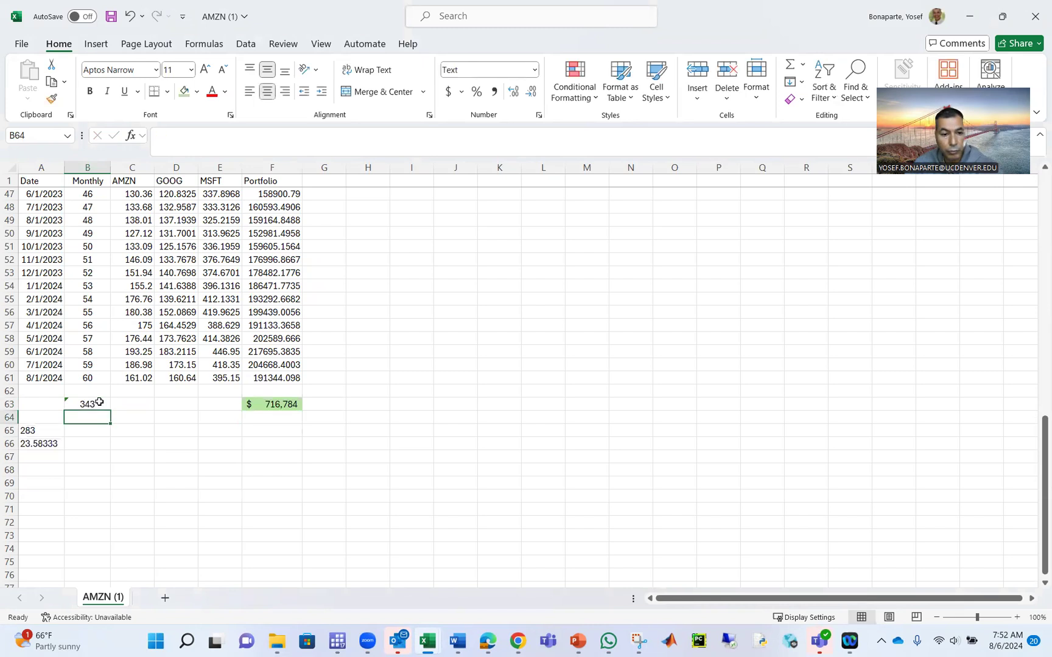